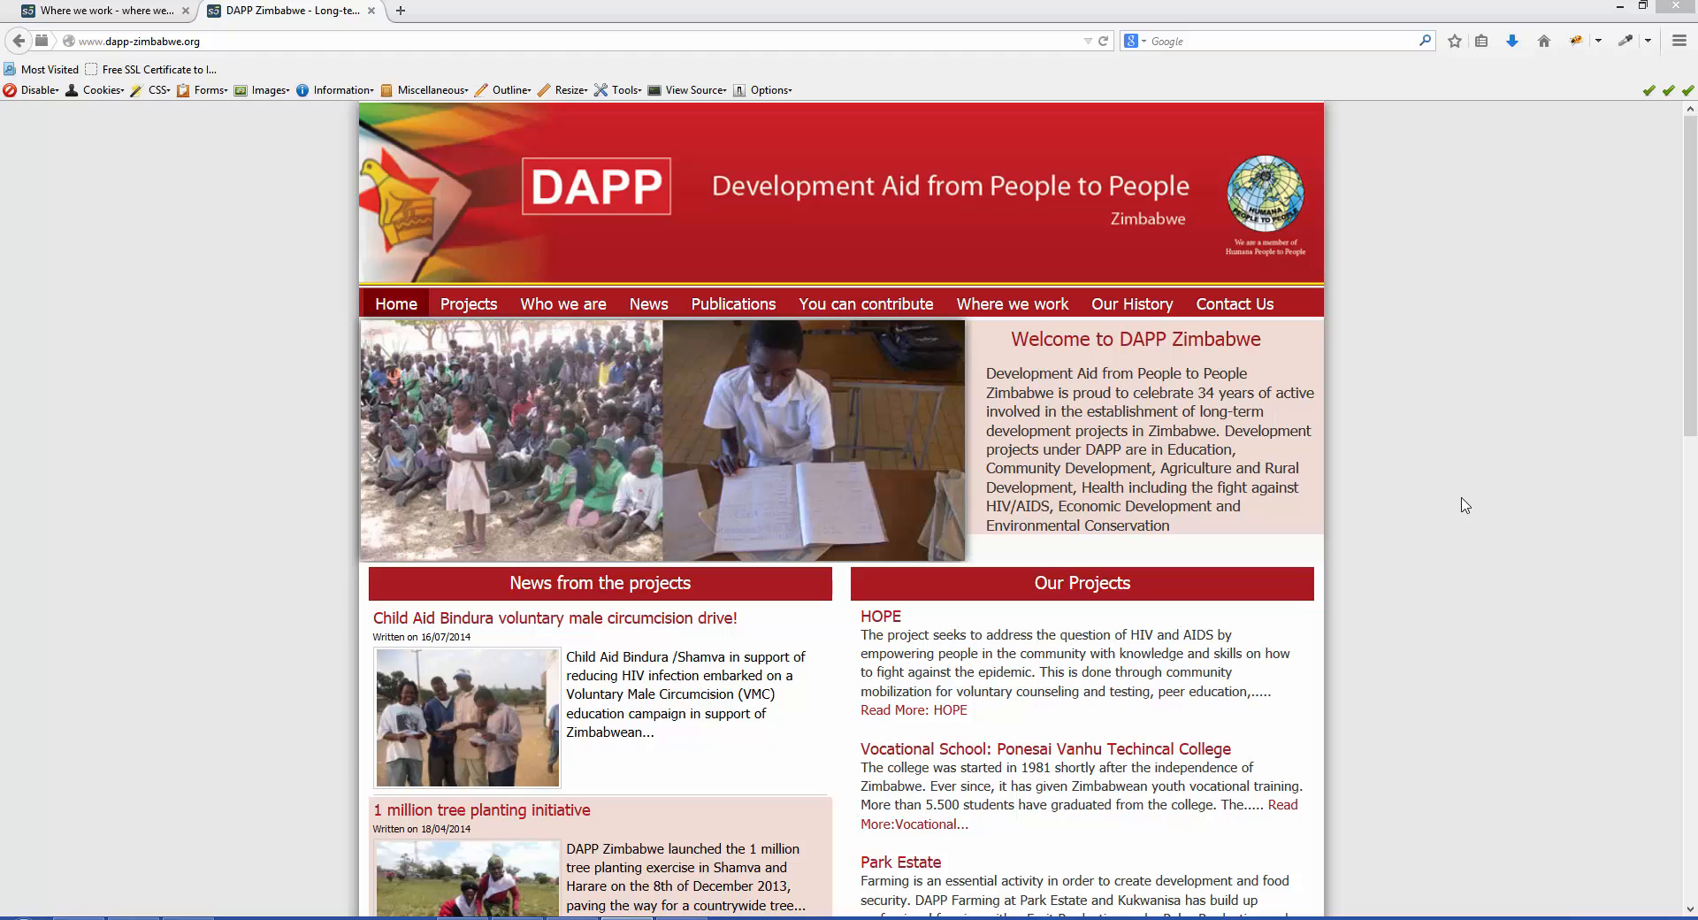
{"action": "left_click", "coordinate": [227, 41]}
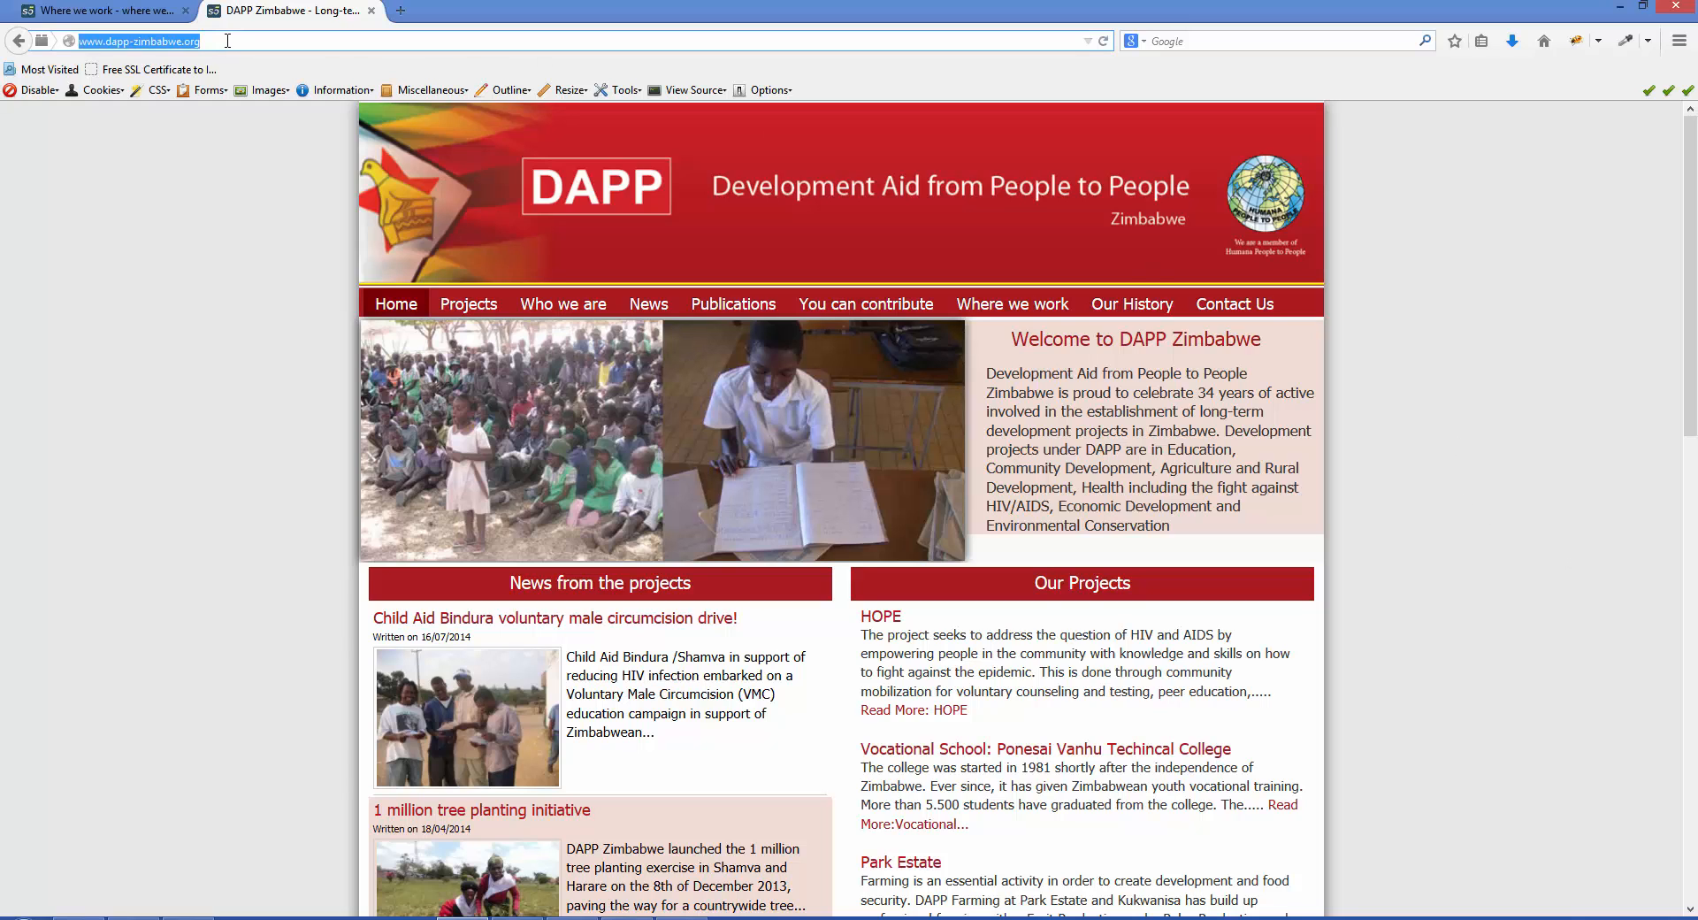
{"action": "left_click", "coordinate": [227, 41]}
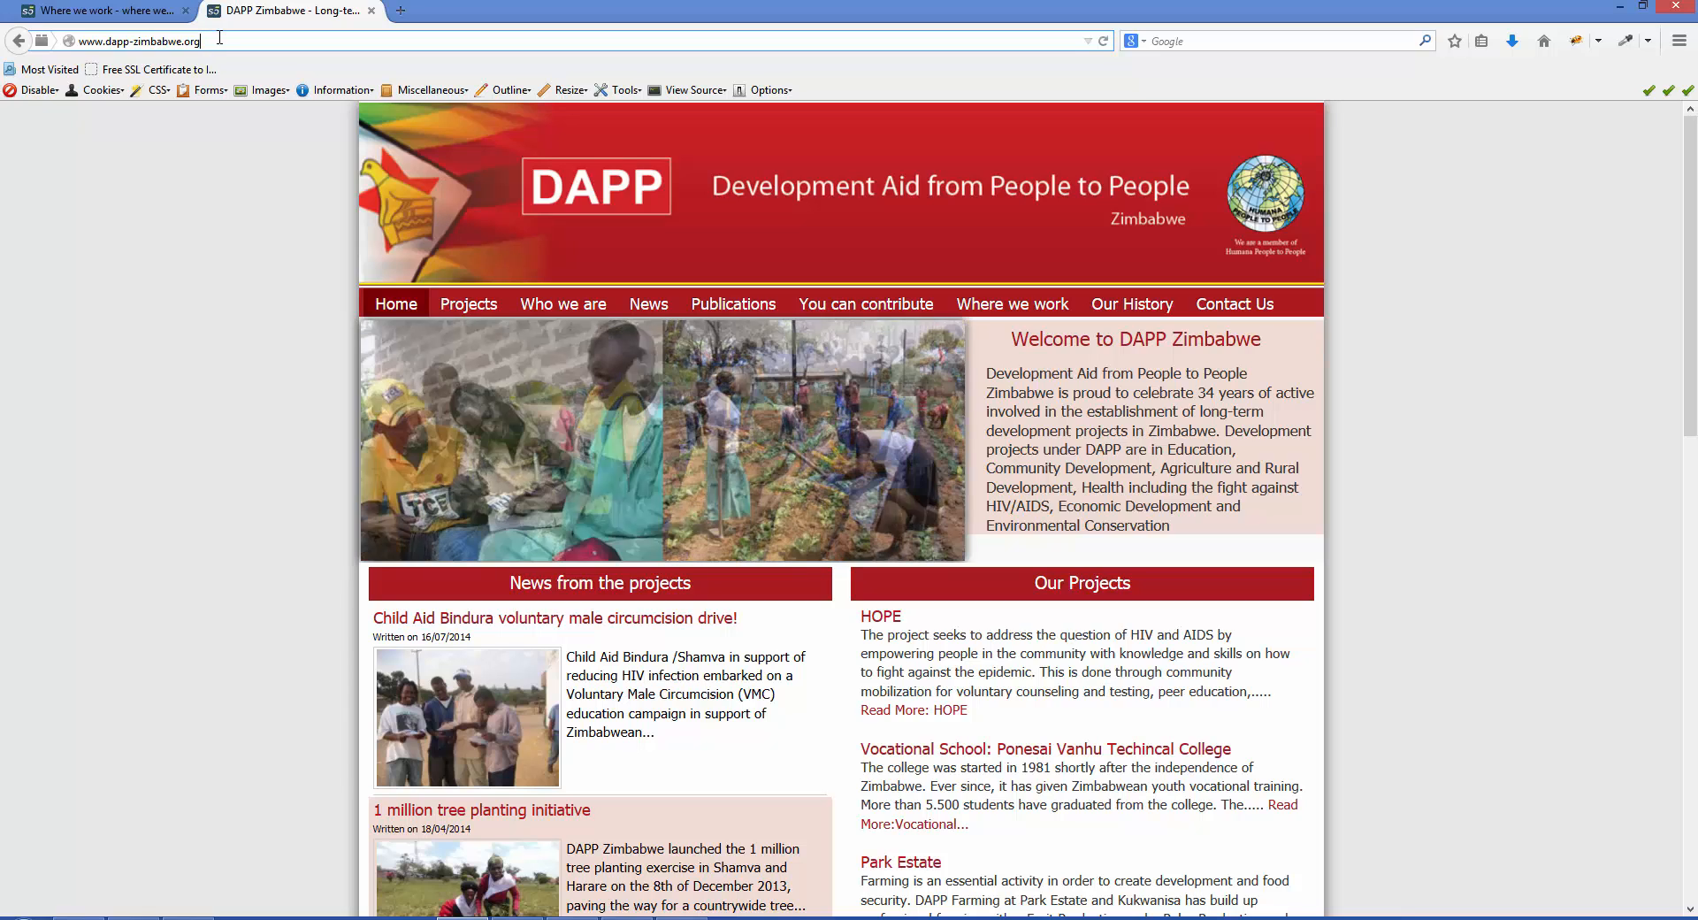
{"action": "type", "text": "/"}
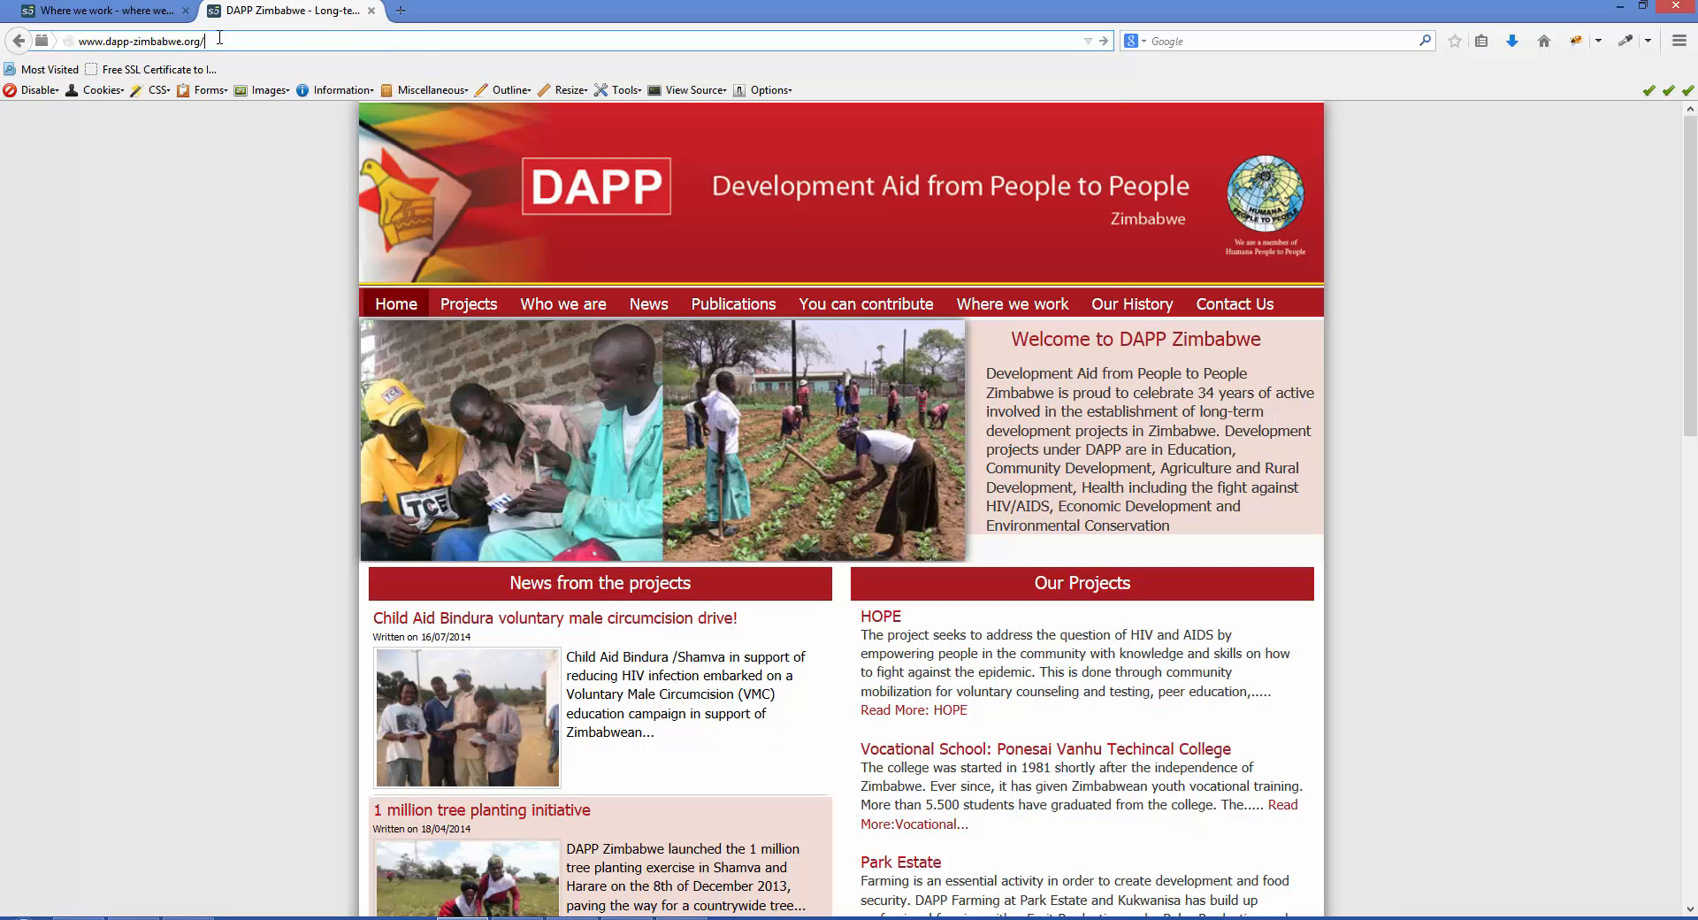
{"action": "type", "text": "administrat"}
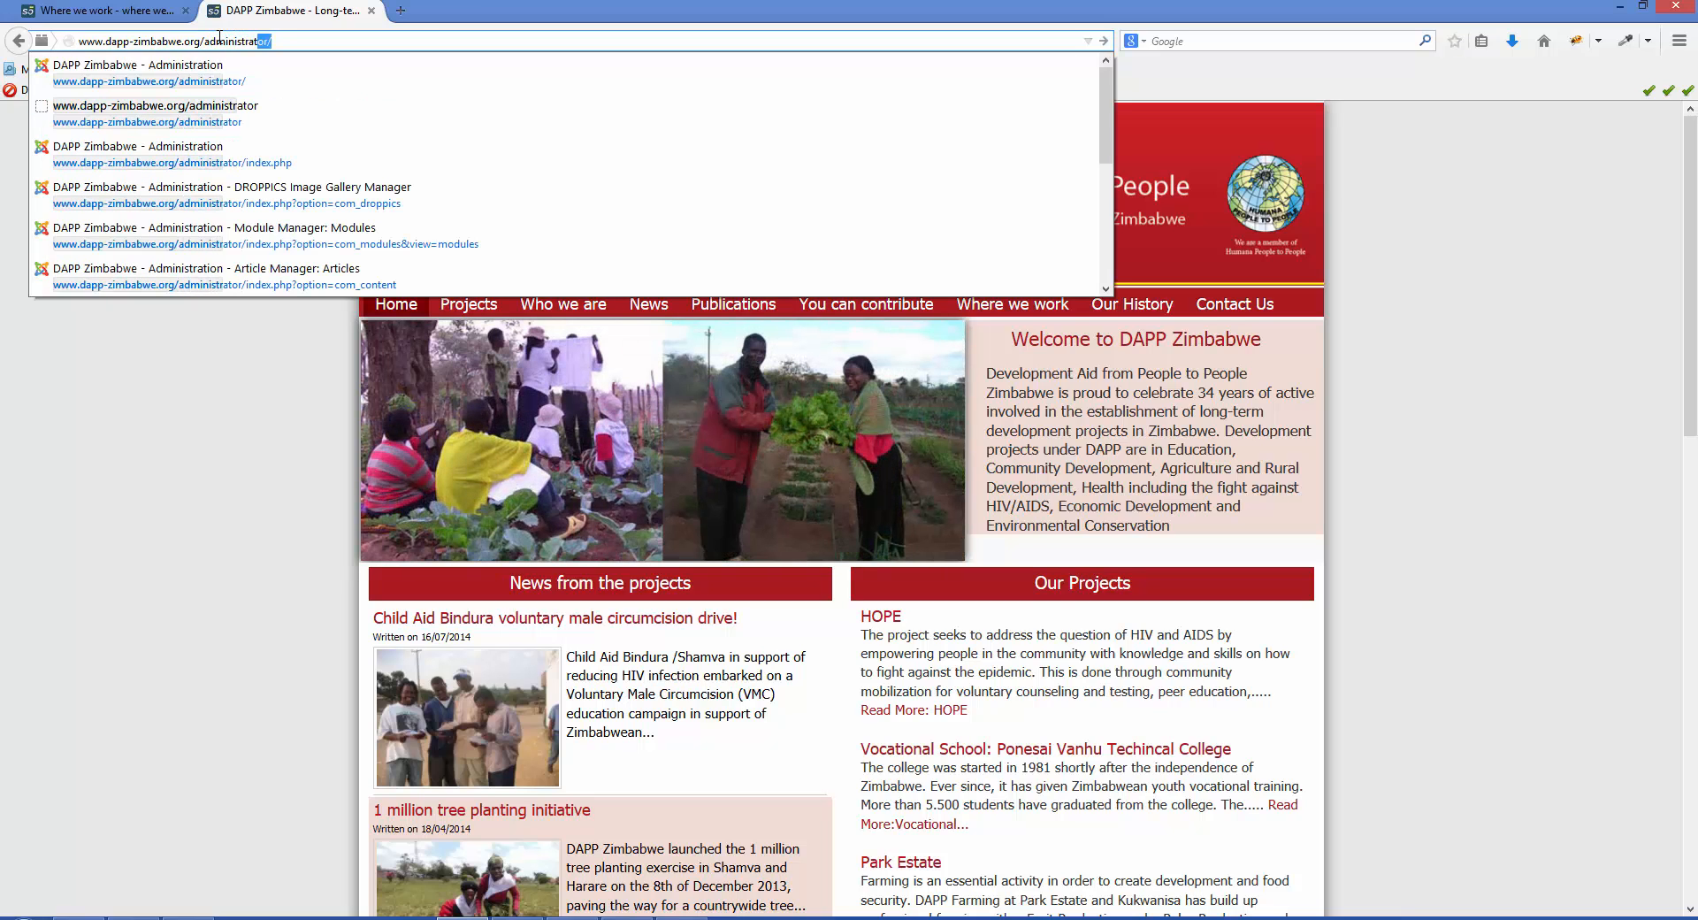
{"action": "key", "text": "Return"}
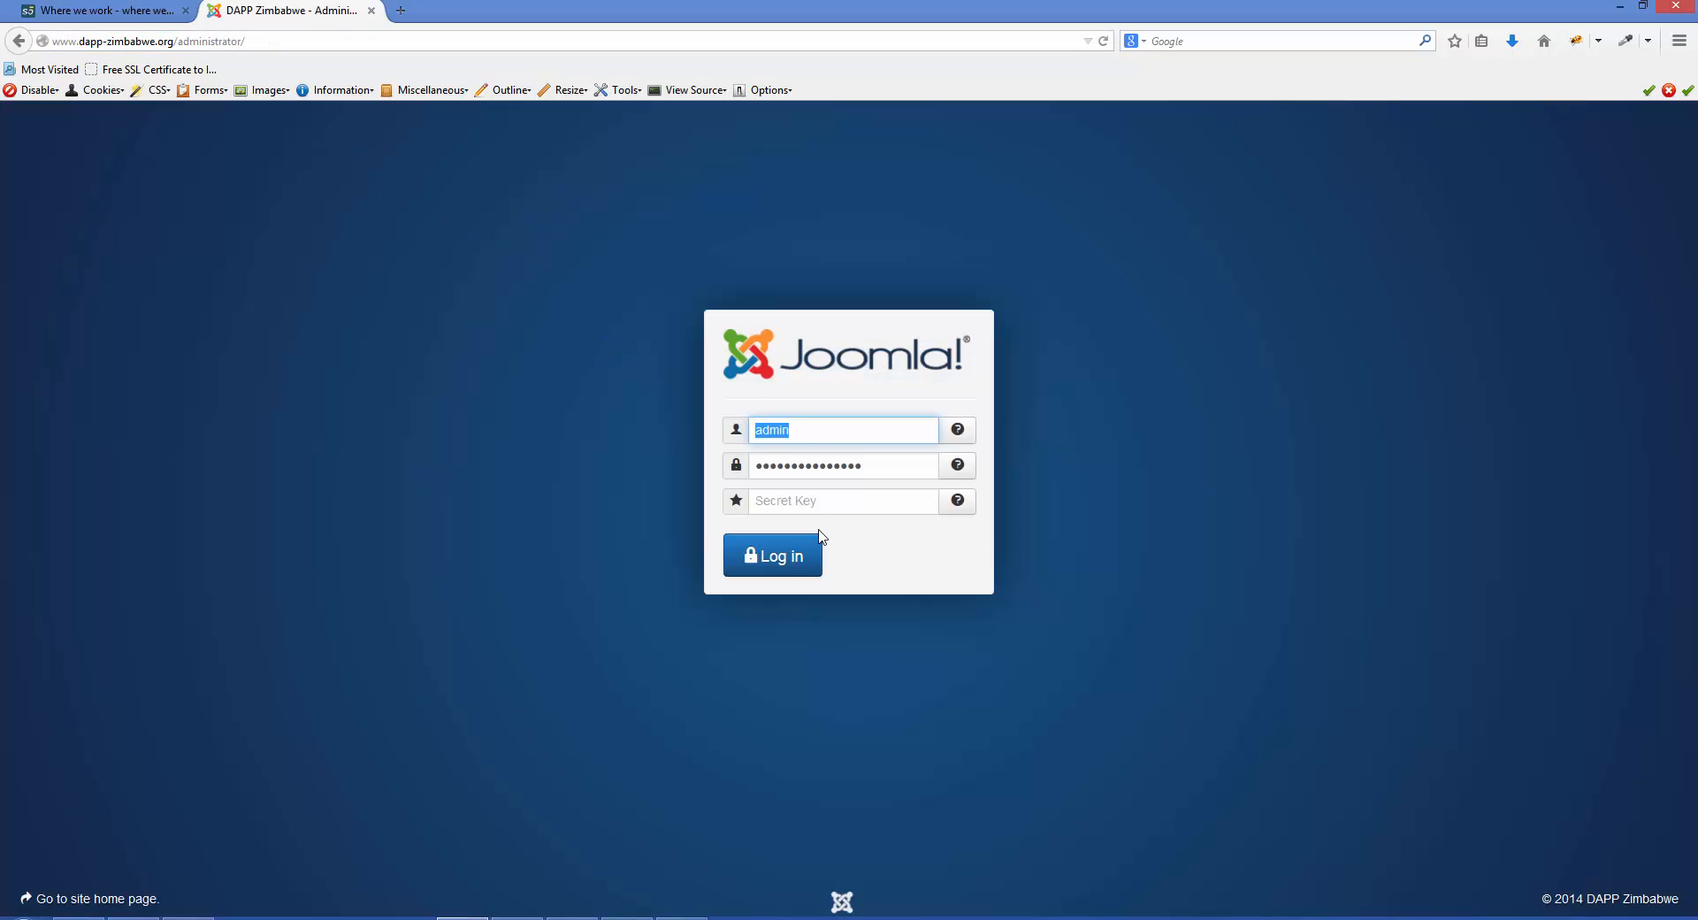
{"action": "left_click", "coordinate": [779, 566]}
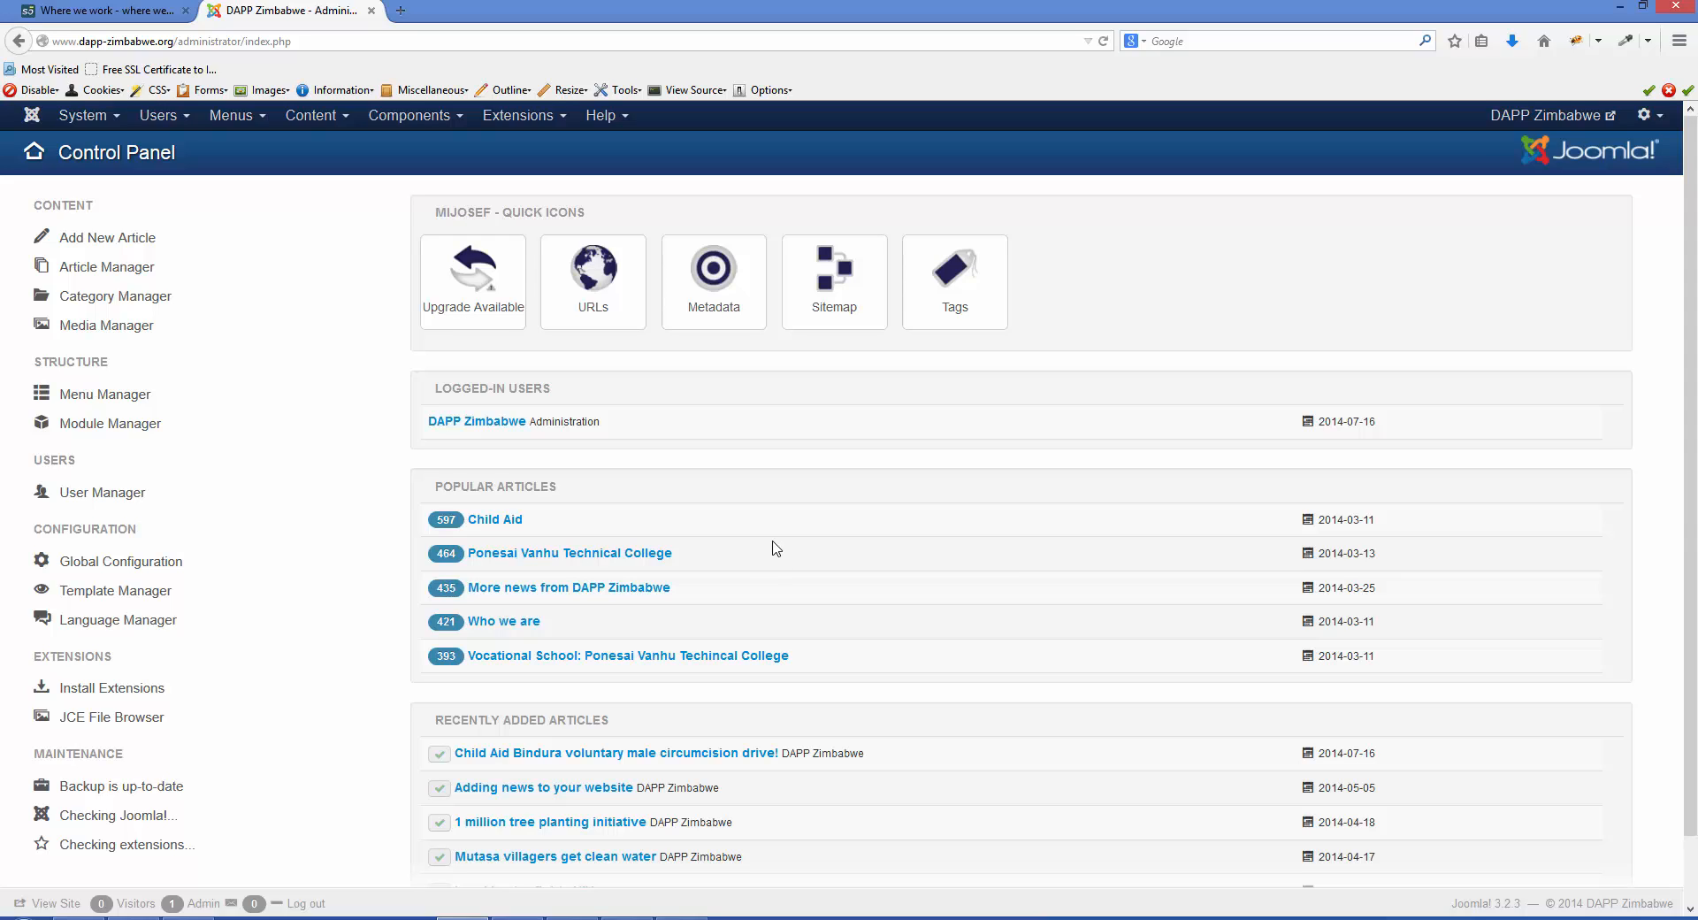
- Create a new article category titled "Demo" in the Category Manager, then save and close it
{"action": "left_click", "coordinate": [344, 120]}
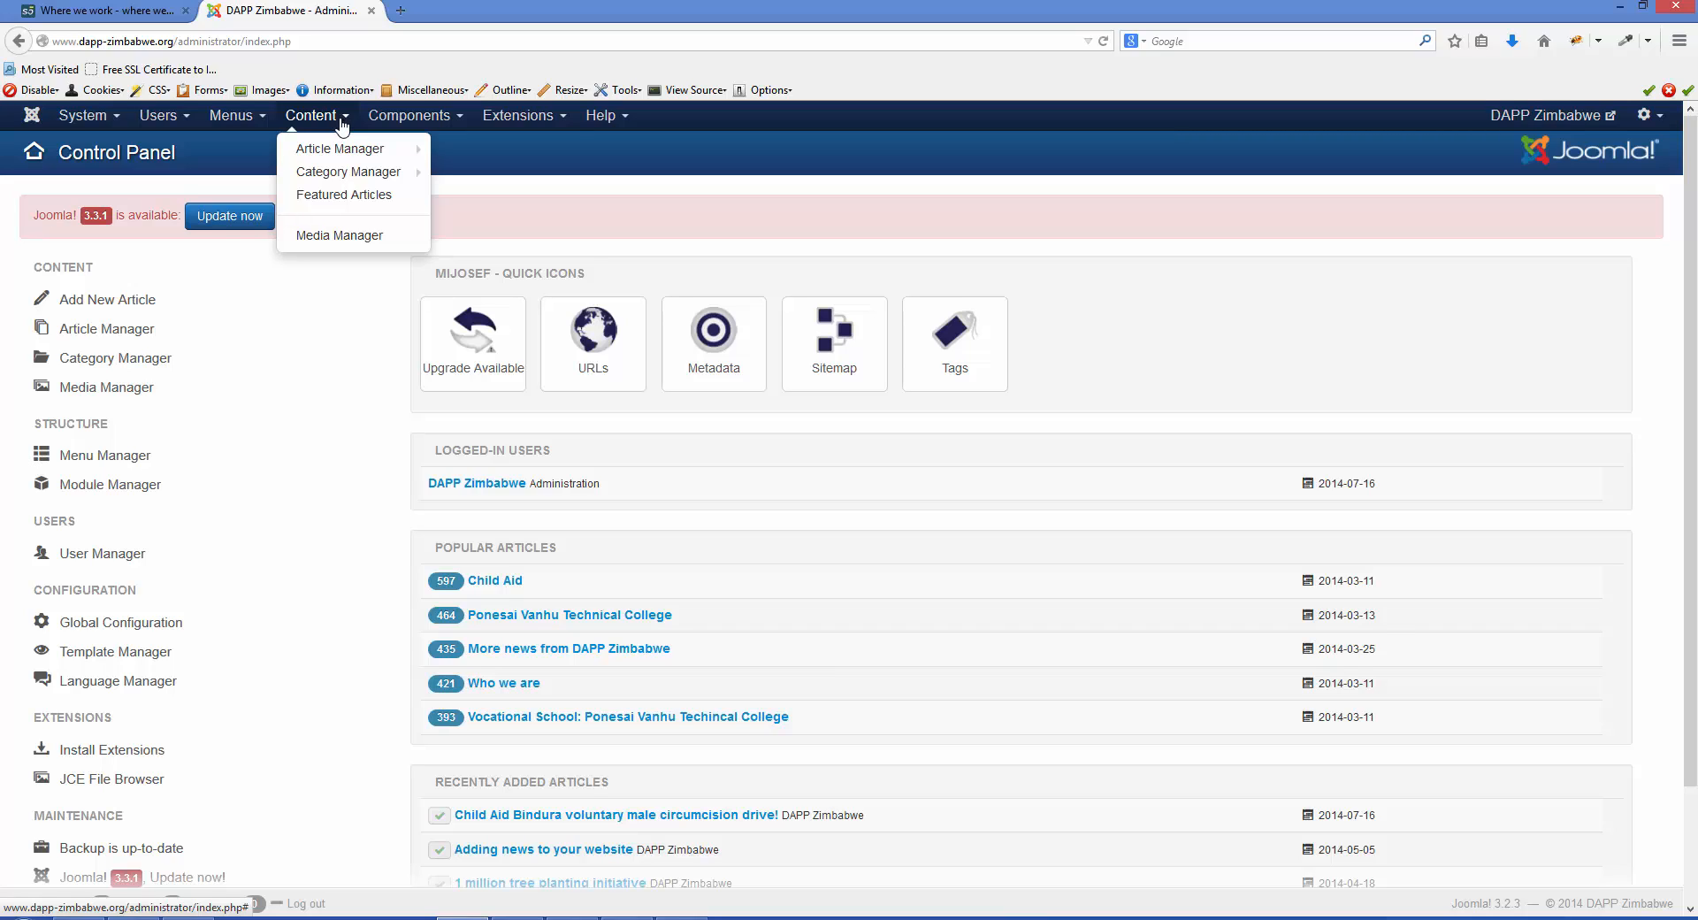
{"action": "mouse_move", "coordinate": [338, 176]}
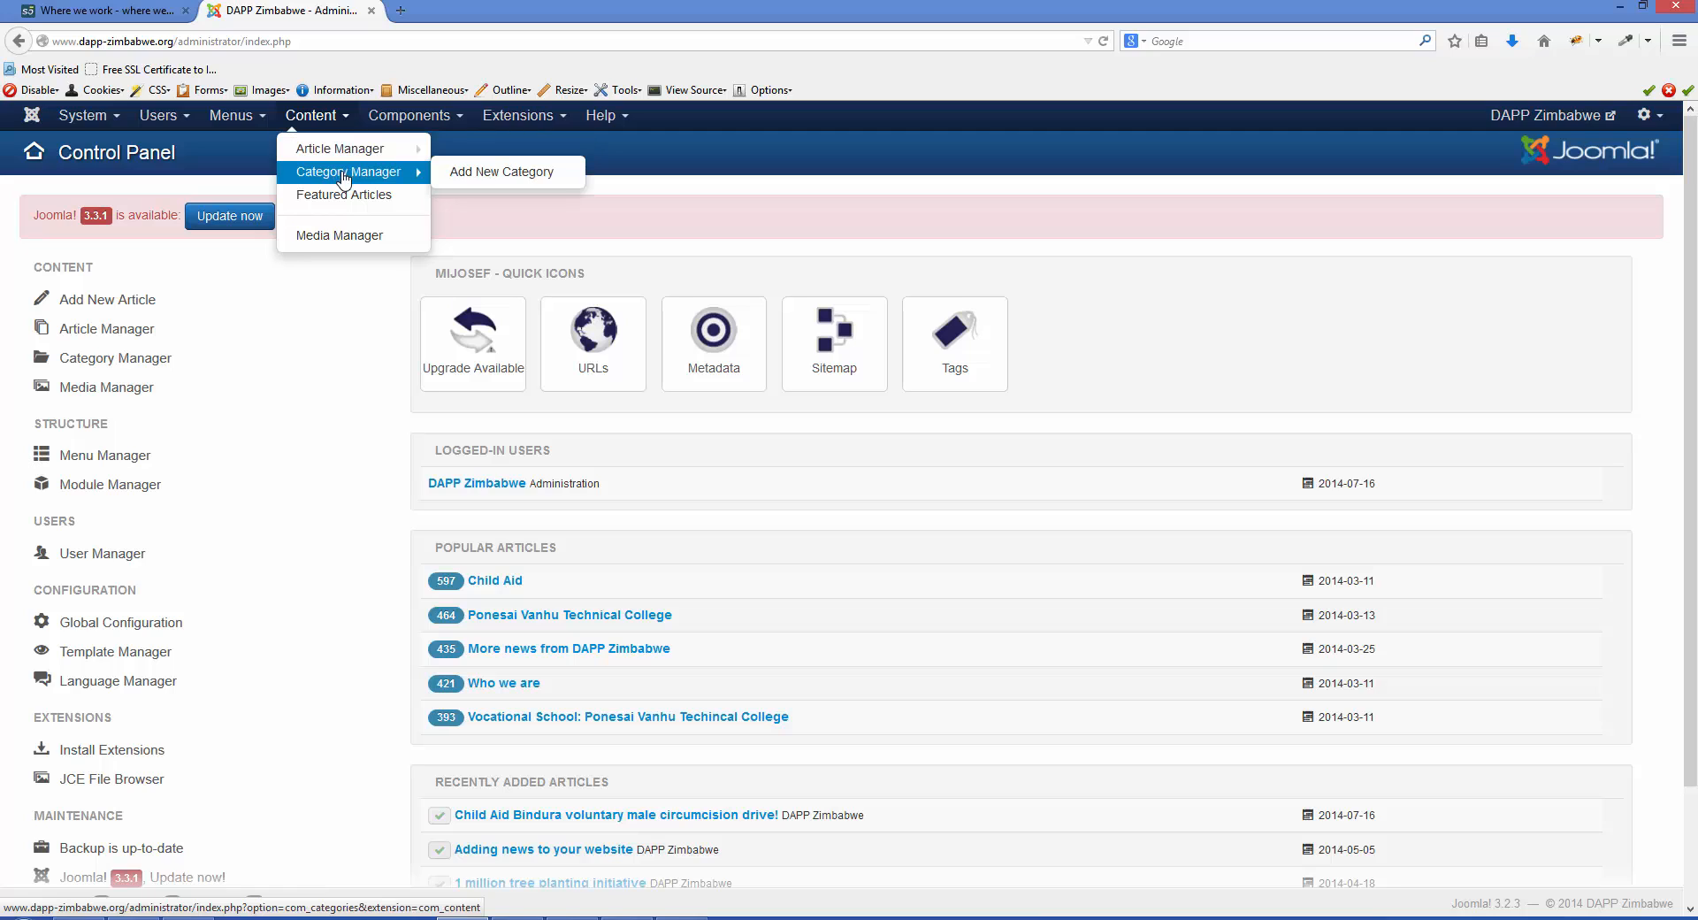
{"action": "left_click", "coordinate": [336, 180]}
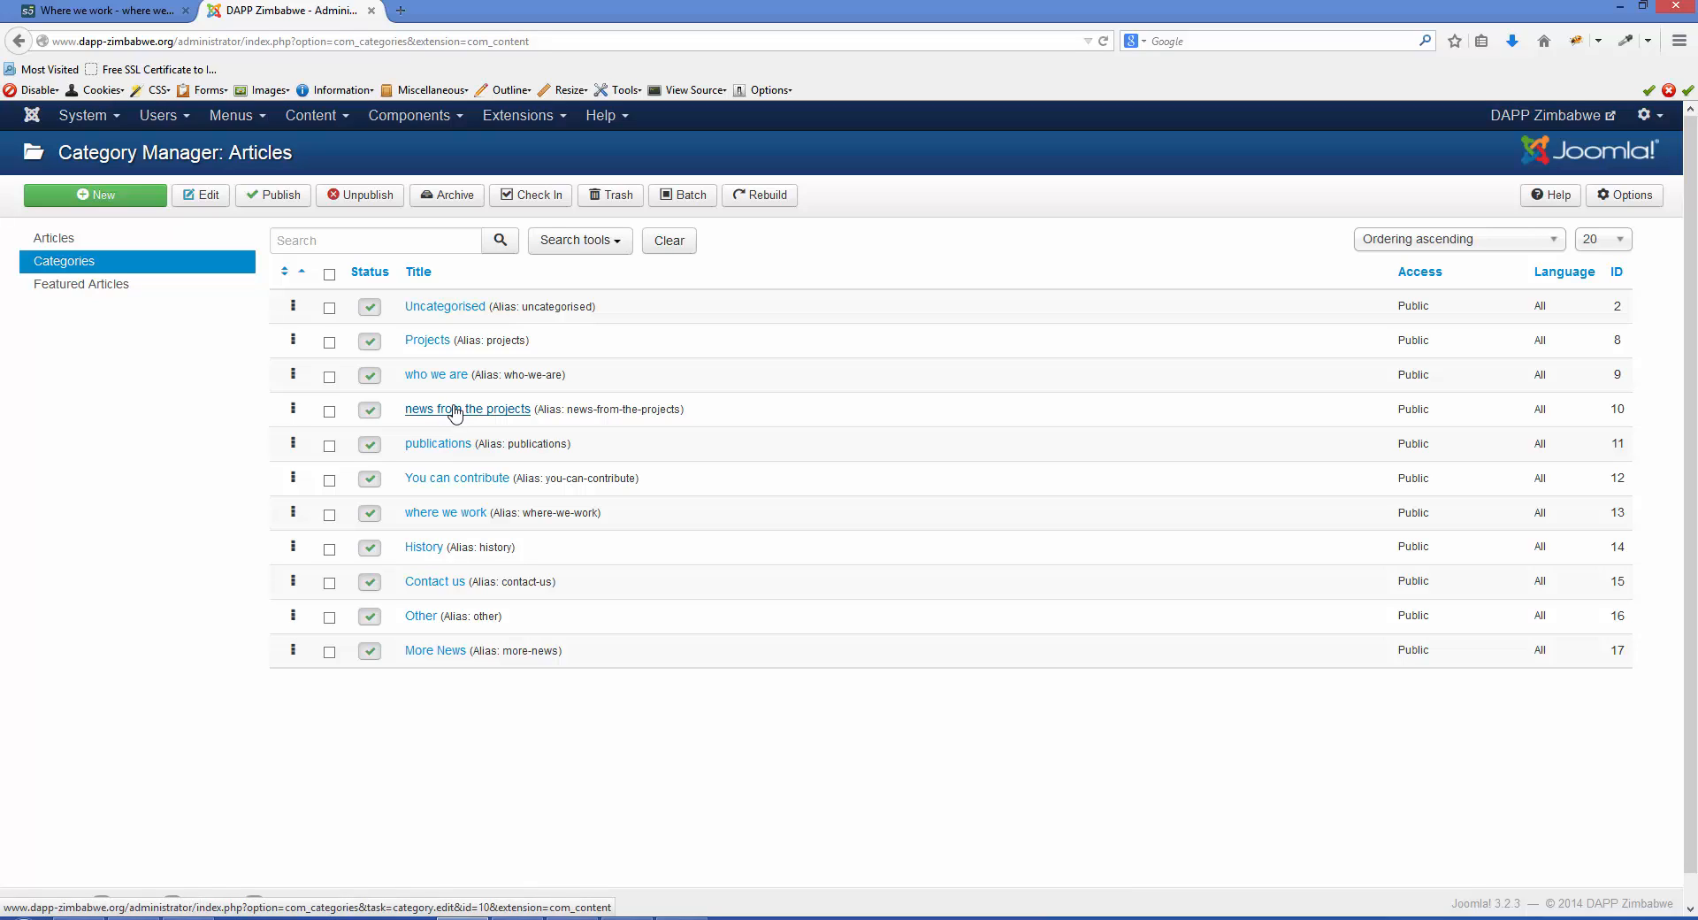
{"action": "left_click", "coordinate": [124, 198]}
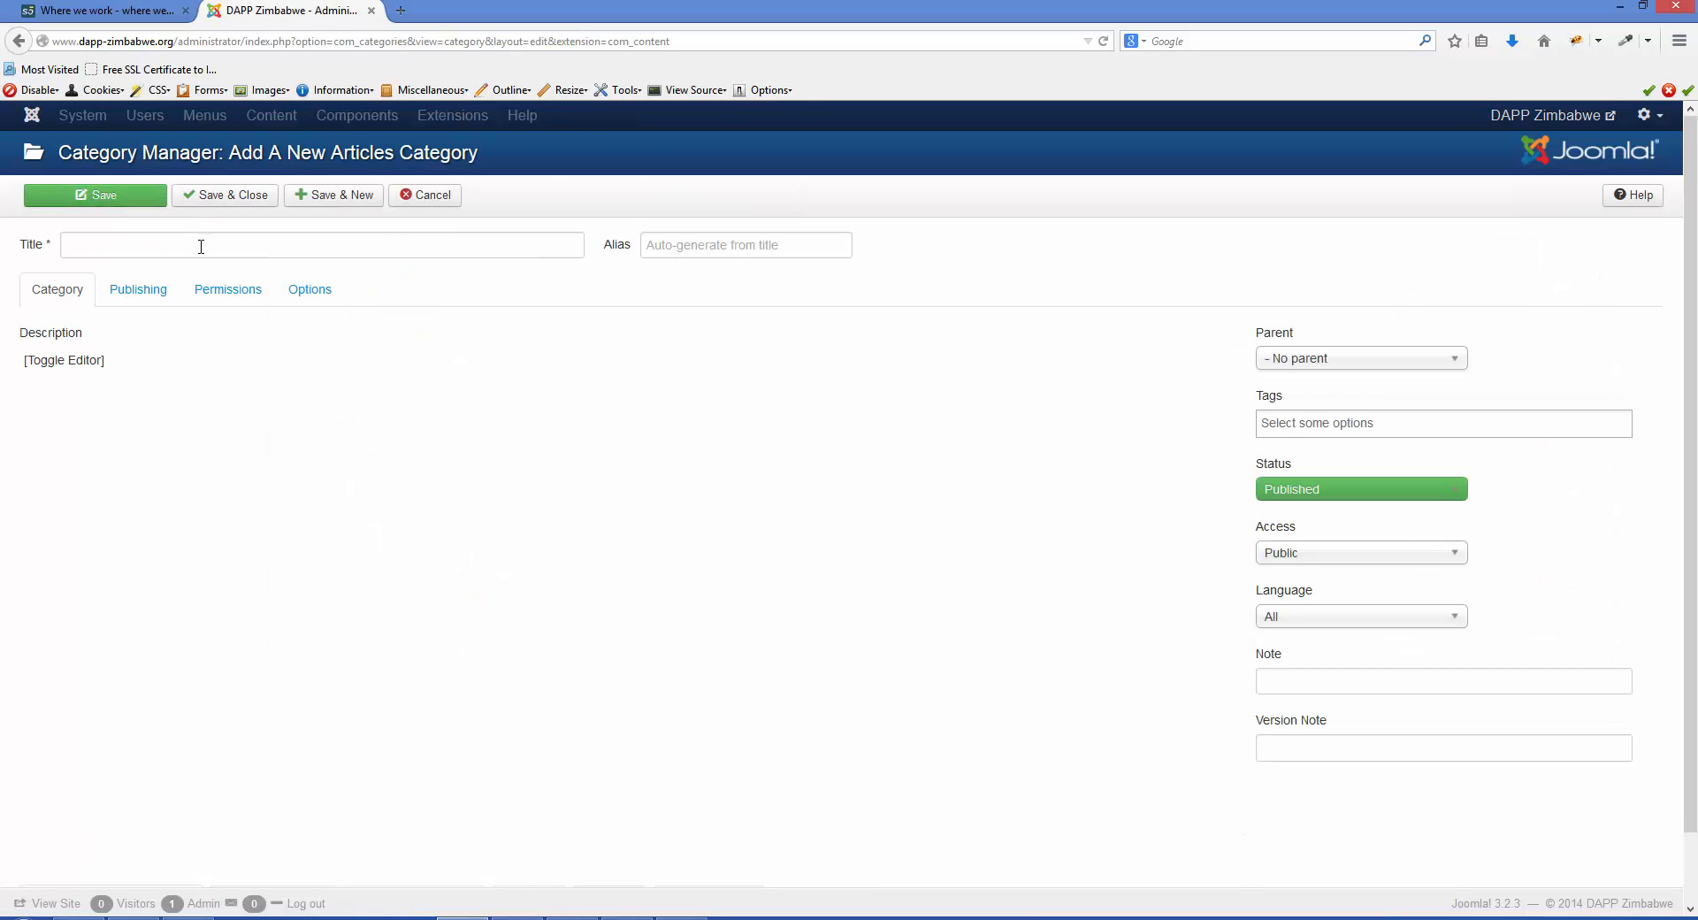
{"action": "left_click", "coordinate": [201, 247]}
{"action": "type", "text": "Demo"}
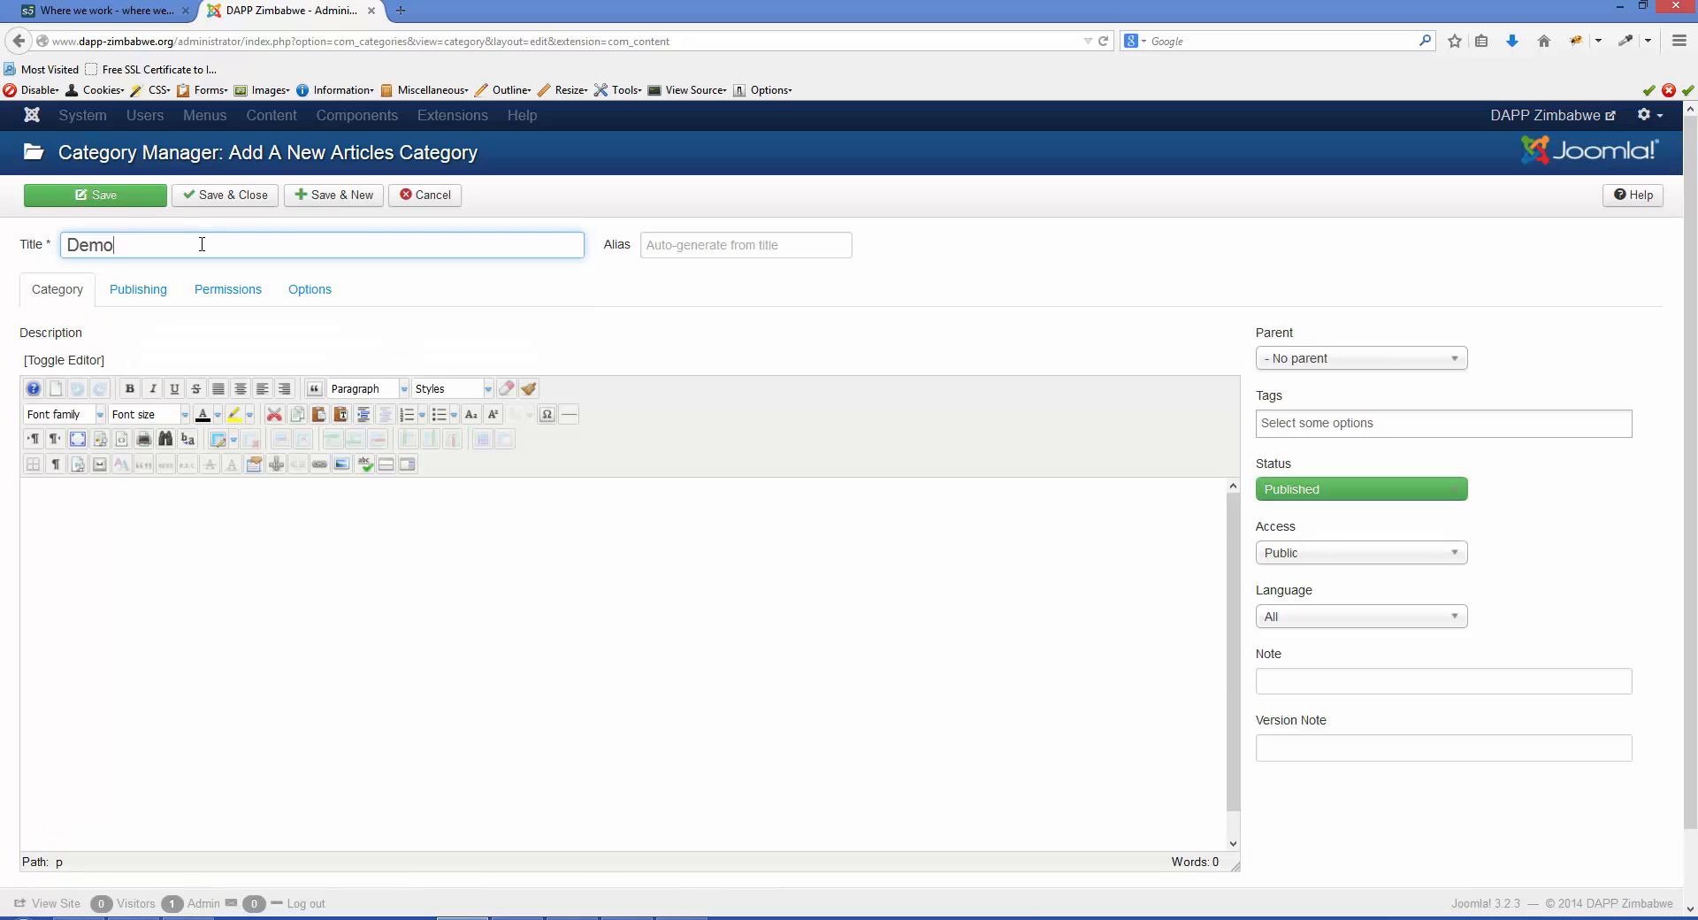
{"action": "left_click", "coordinate": [213, 202]}
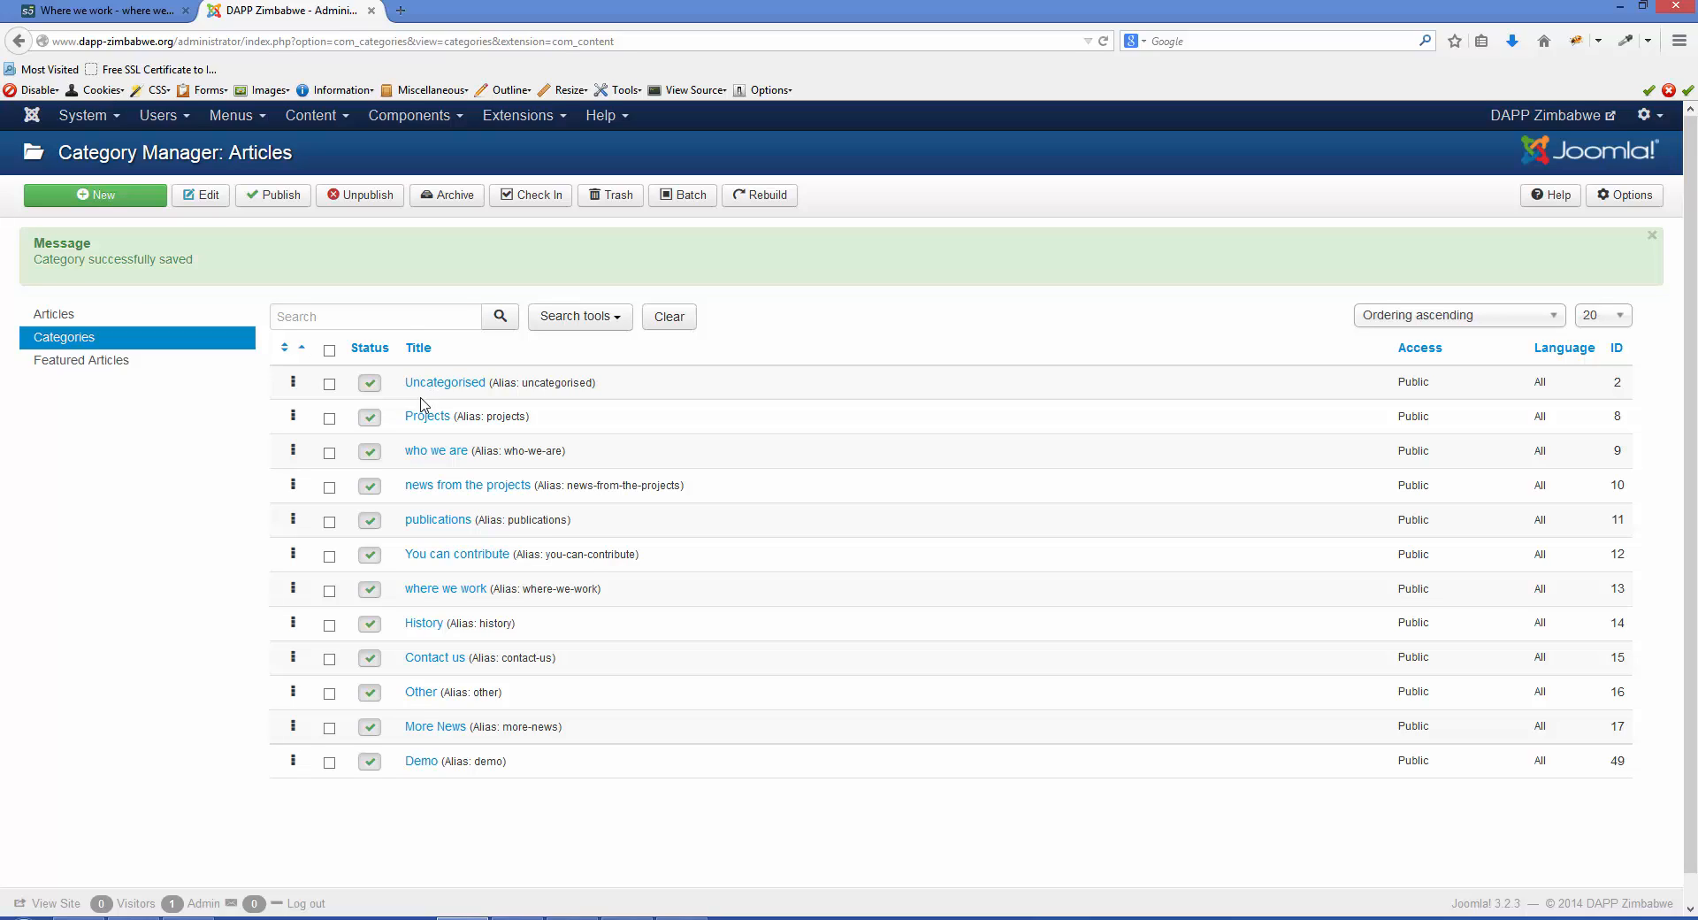
- Open the Article Manager and set the article list to show all articles on one page
{"action": "left_click", "coordinate": [319, 124]}
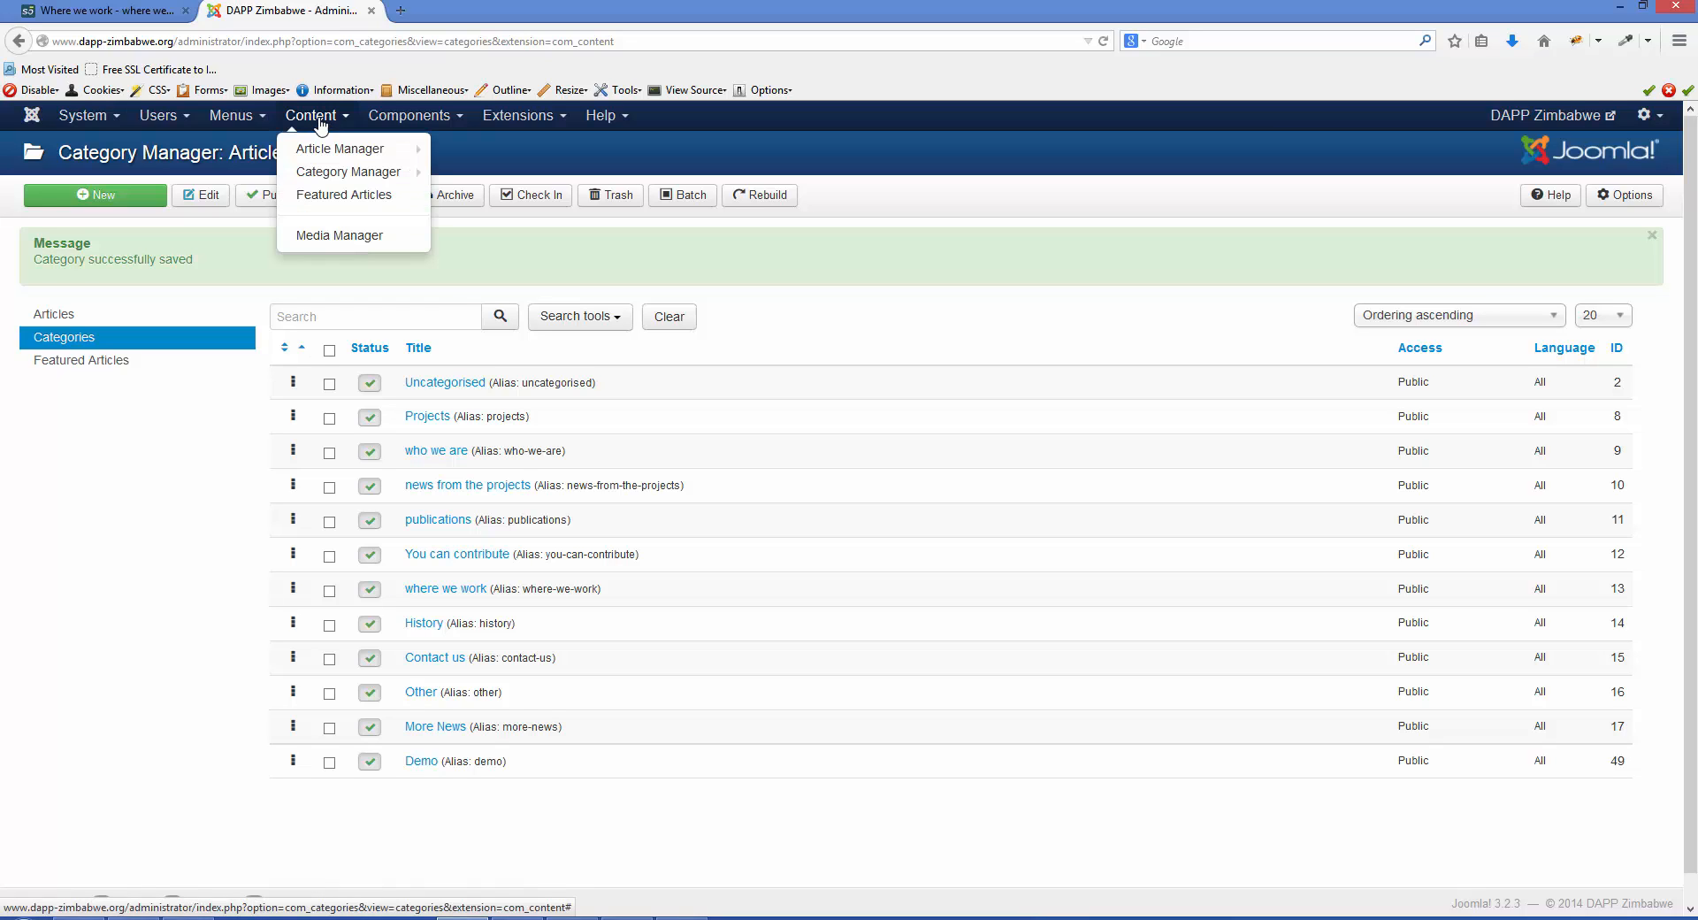
{"action": "left_click", "coordinate": [321, 149]}
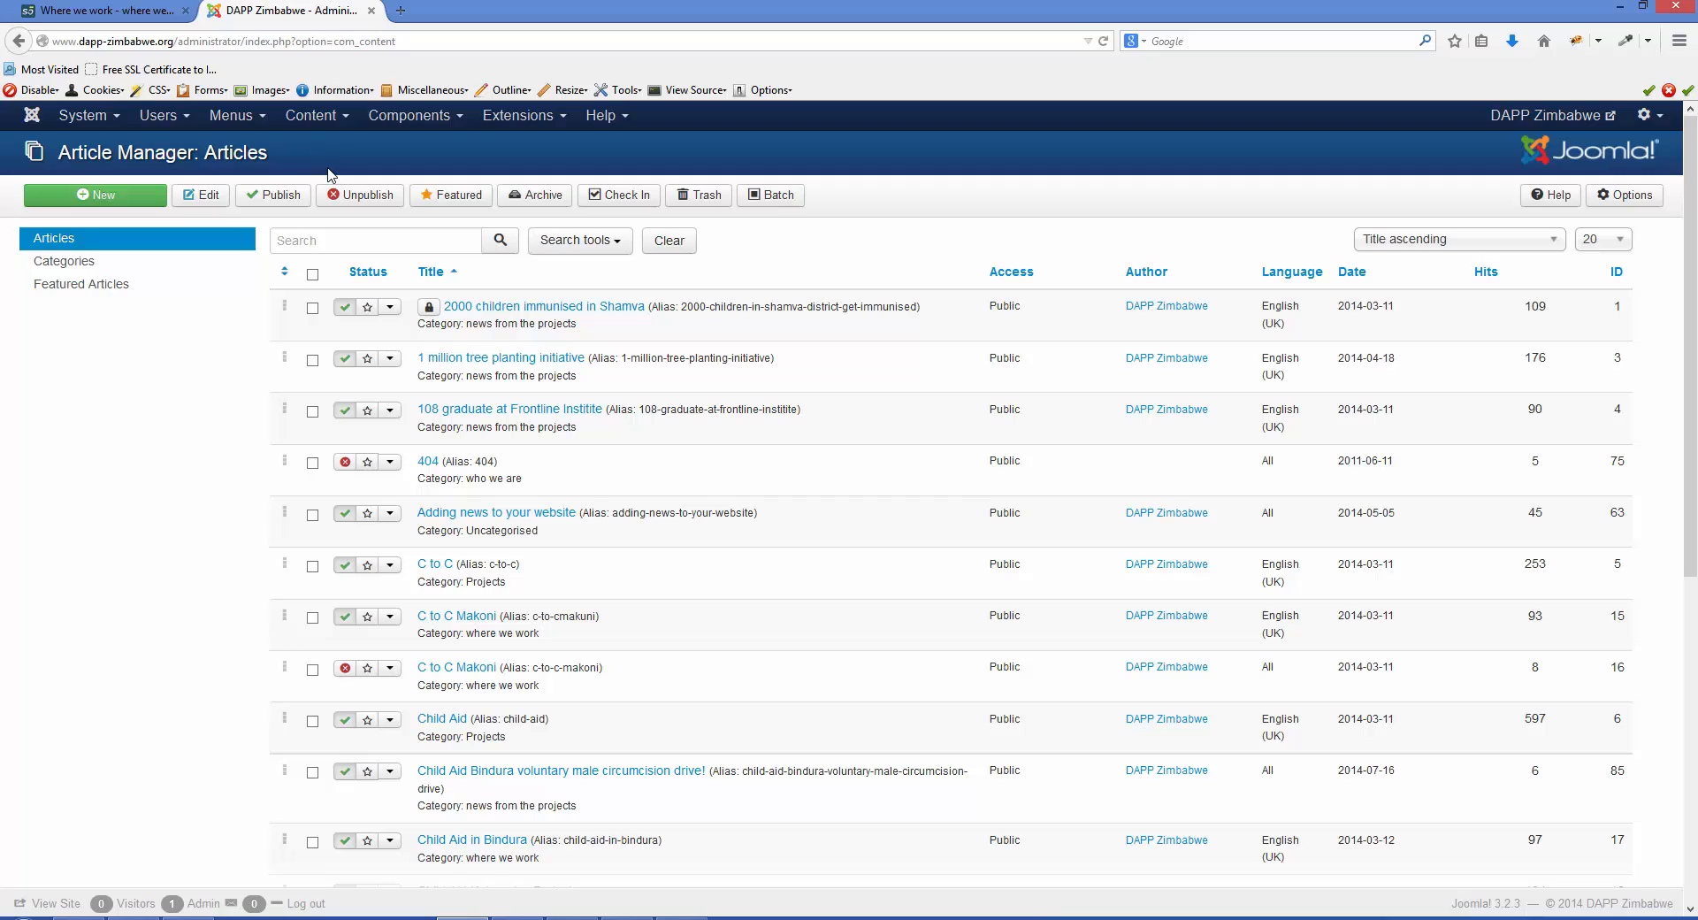
{"action": "scroll", "coordinate": [478, 627], "scroll_direction": "down", "scroll_amount": 5}
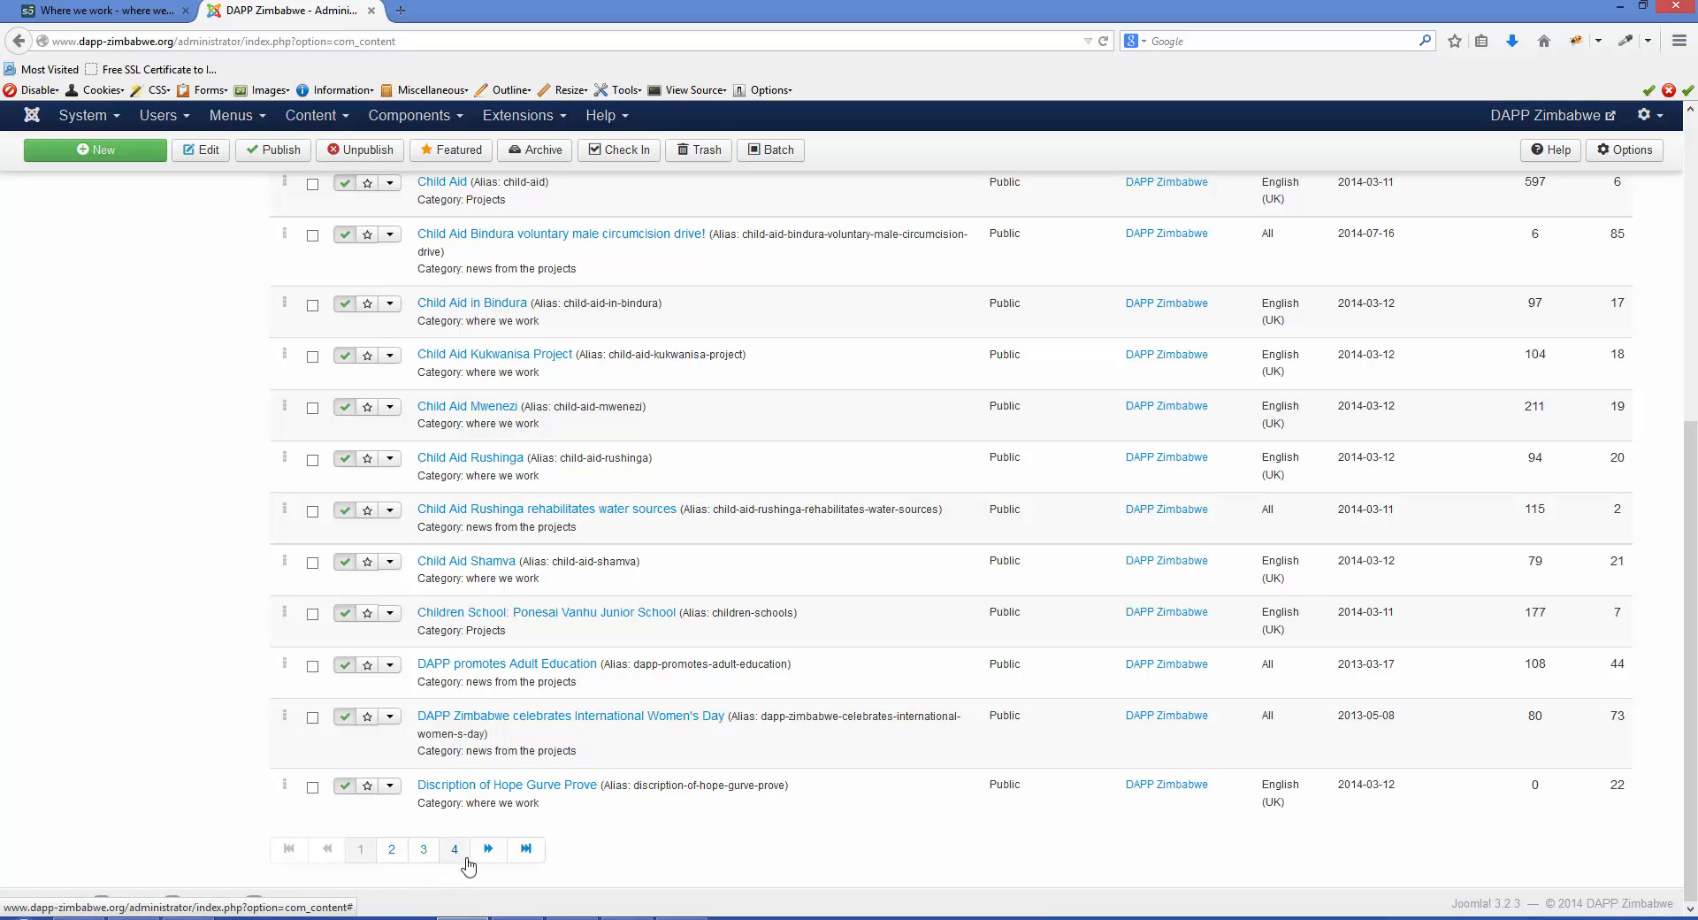
{"action": "left_click", "coordinate": [393, 856]}
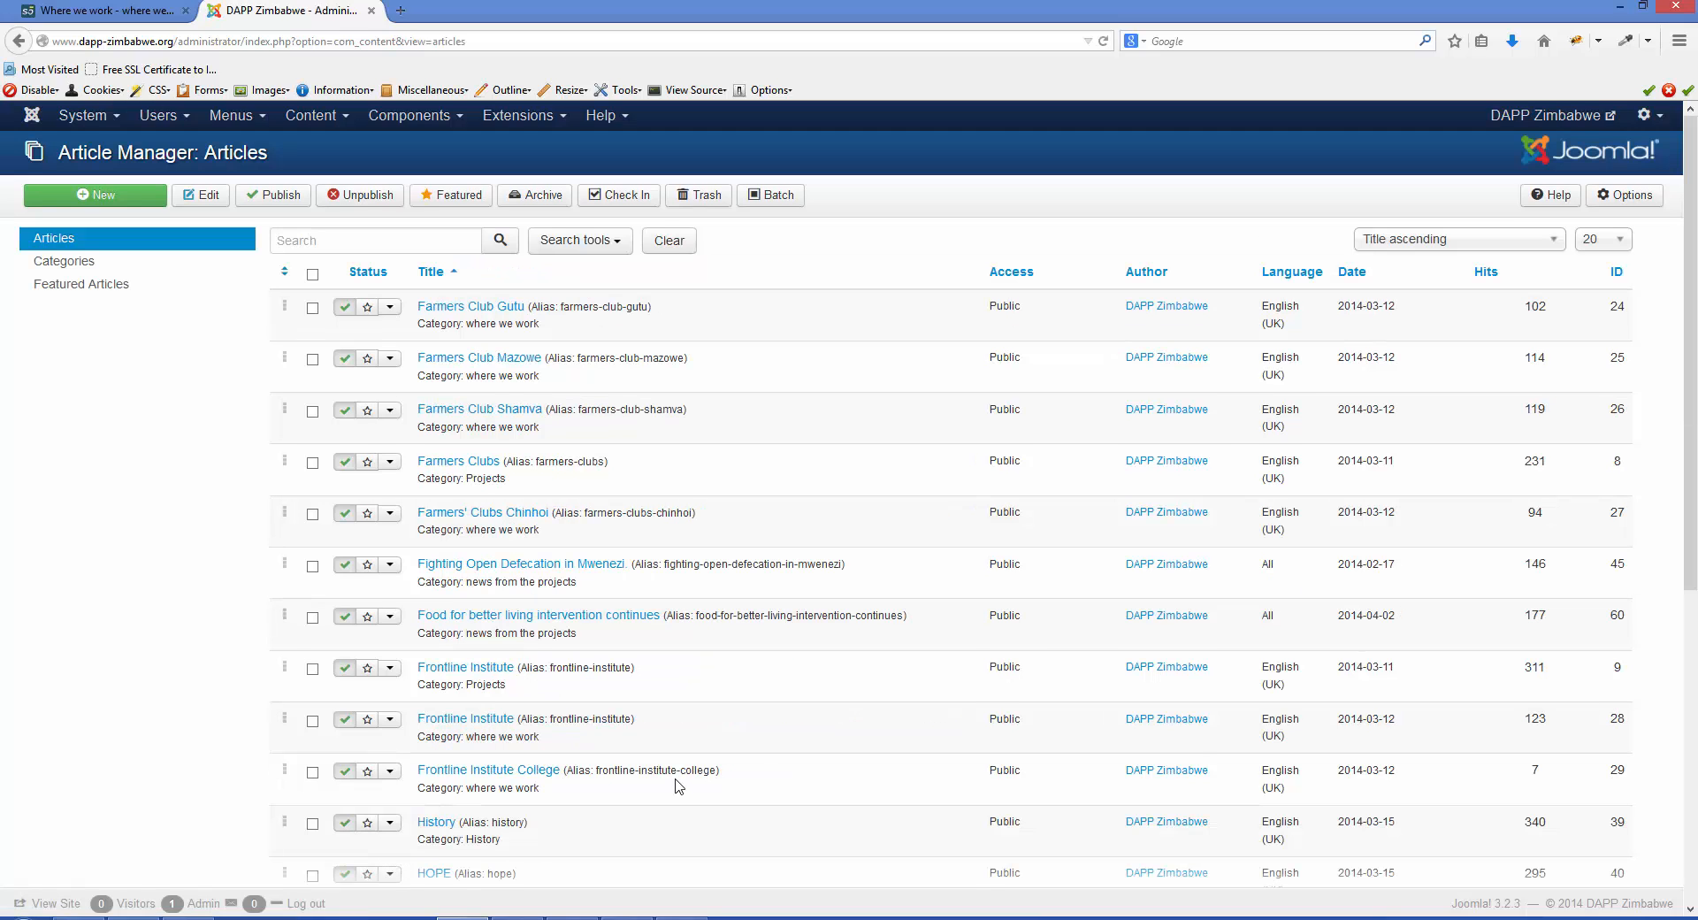
{"action": "left_click", "coordinate": [1622, 248]}
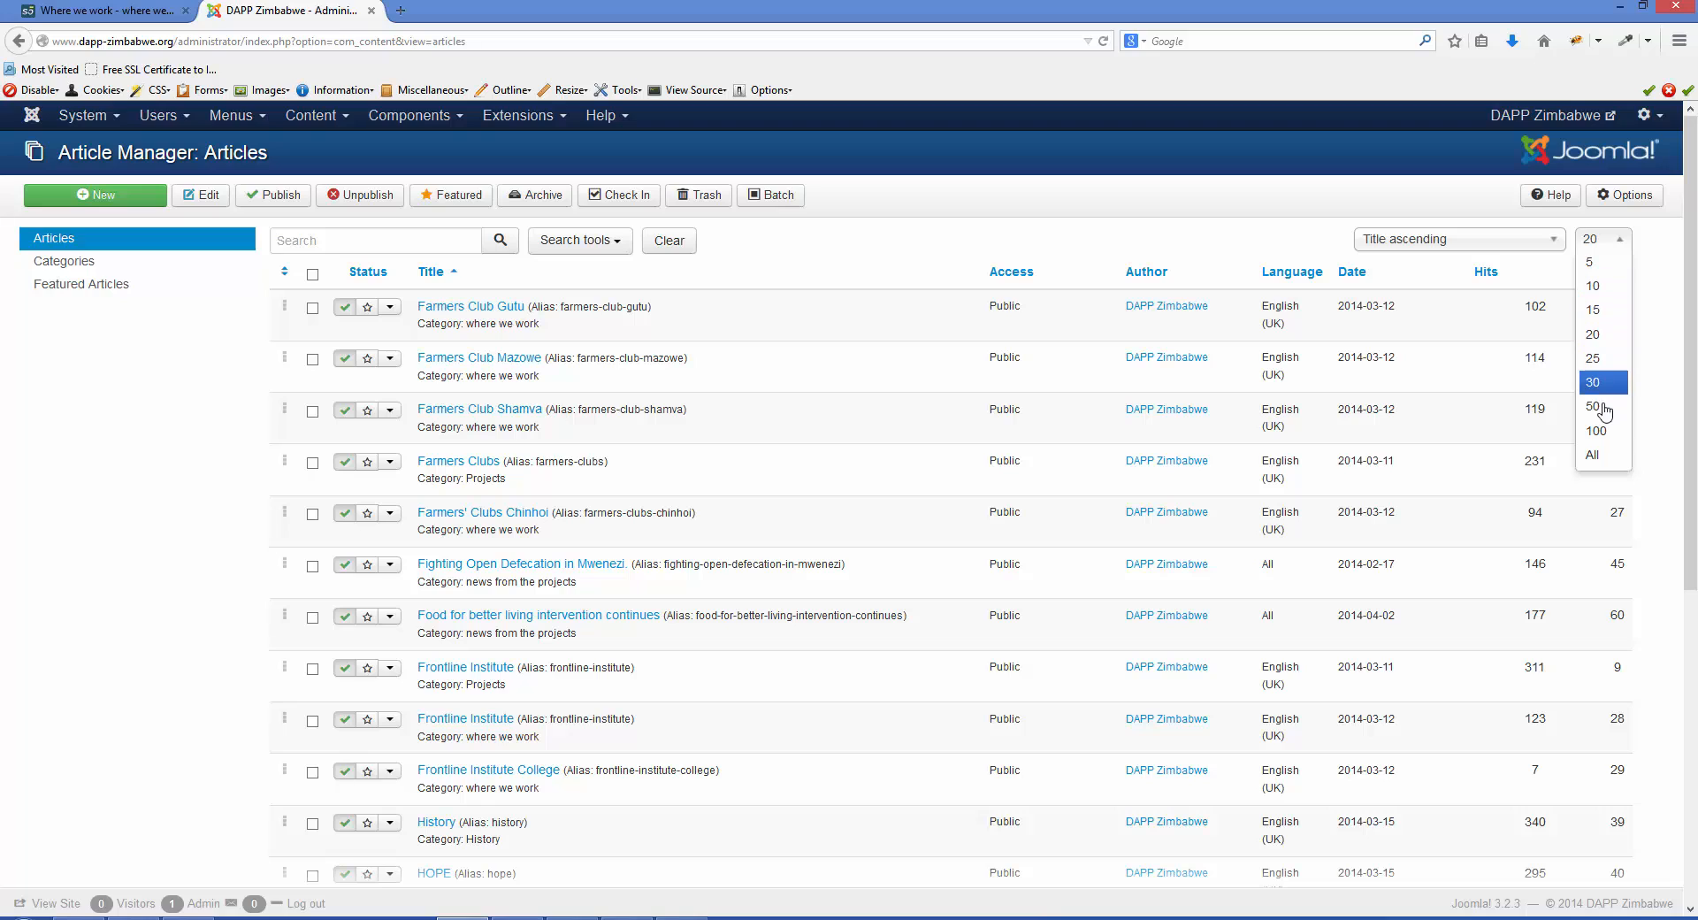
{"action": "left_click", "coordinate": [1601, 456]}
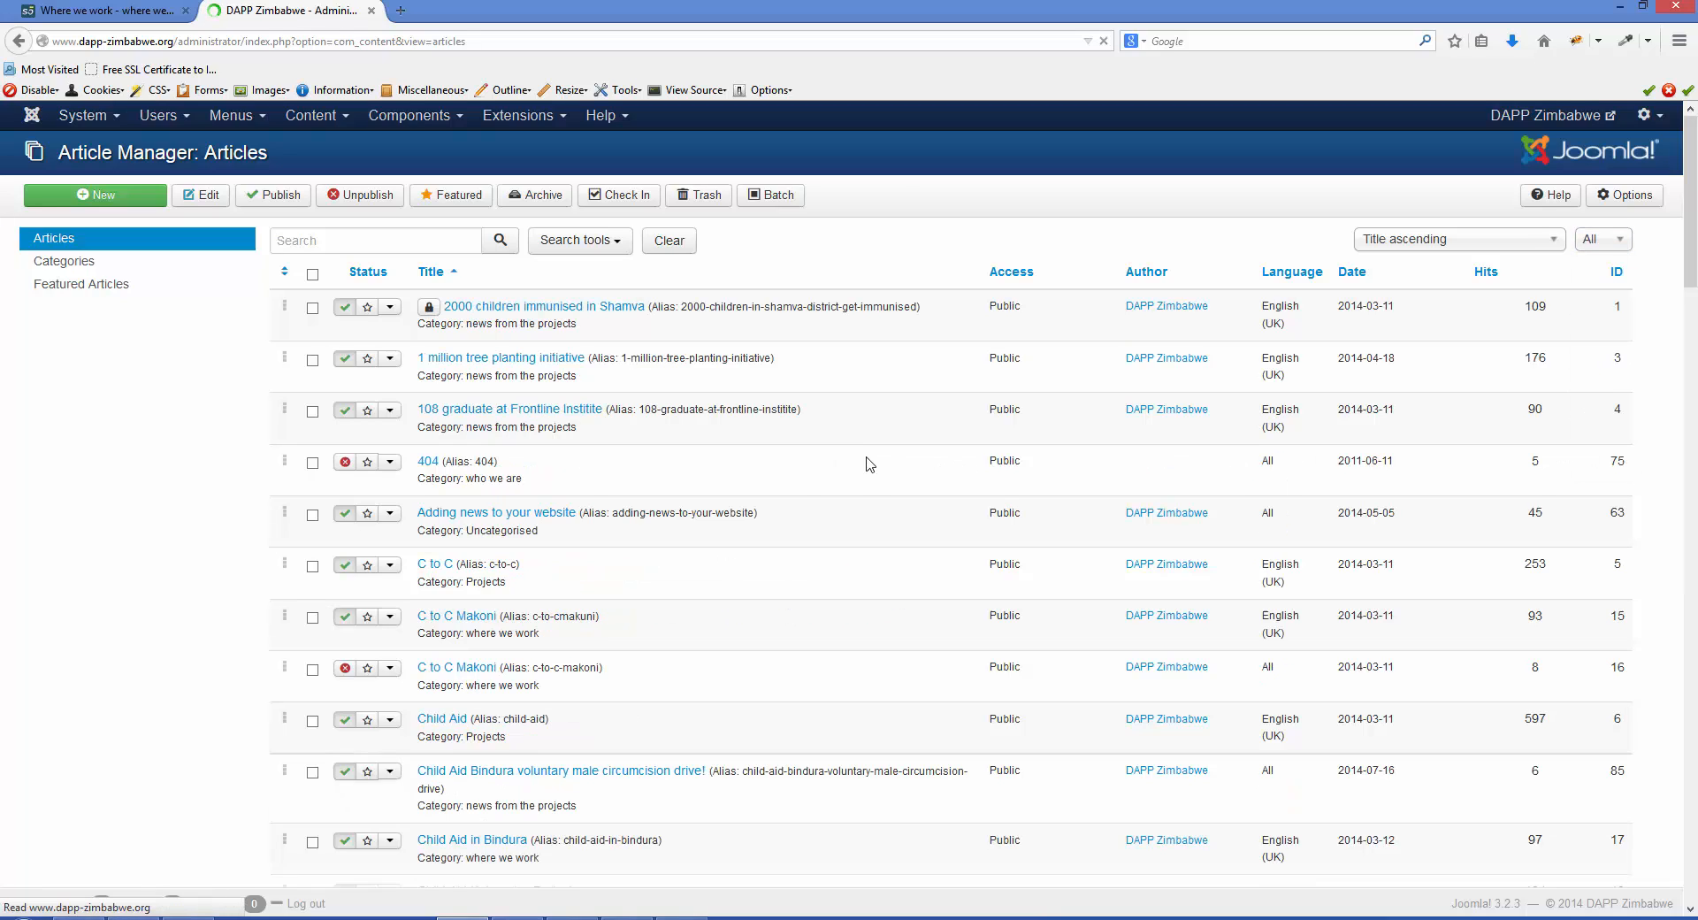
- Look through the full article list and check in the locked article "2000 children immunised in Shamva"
{"action": "scroll", "coordinate": [866, 463], "scroll_direction": "down", "scroll_amount": 10}
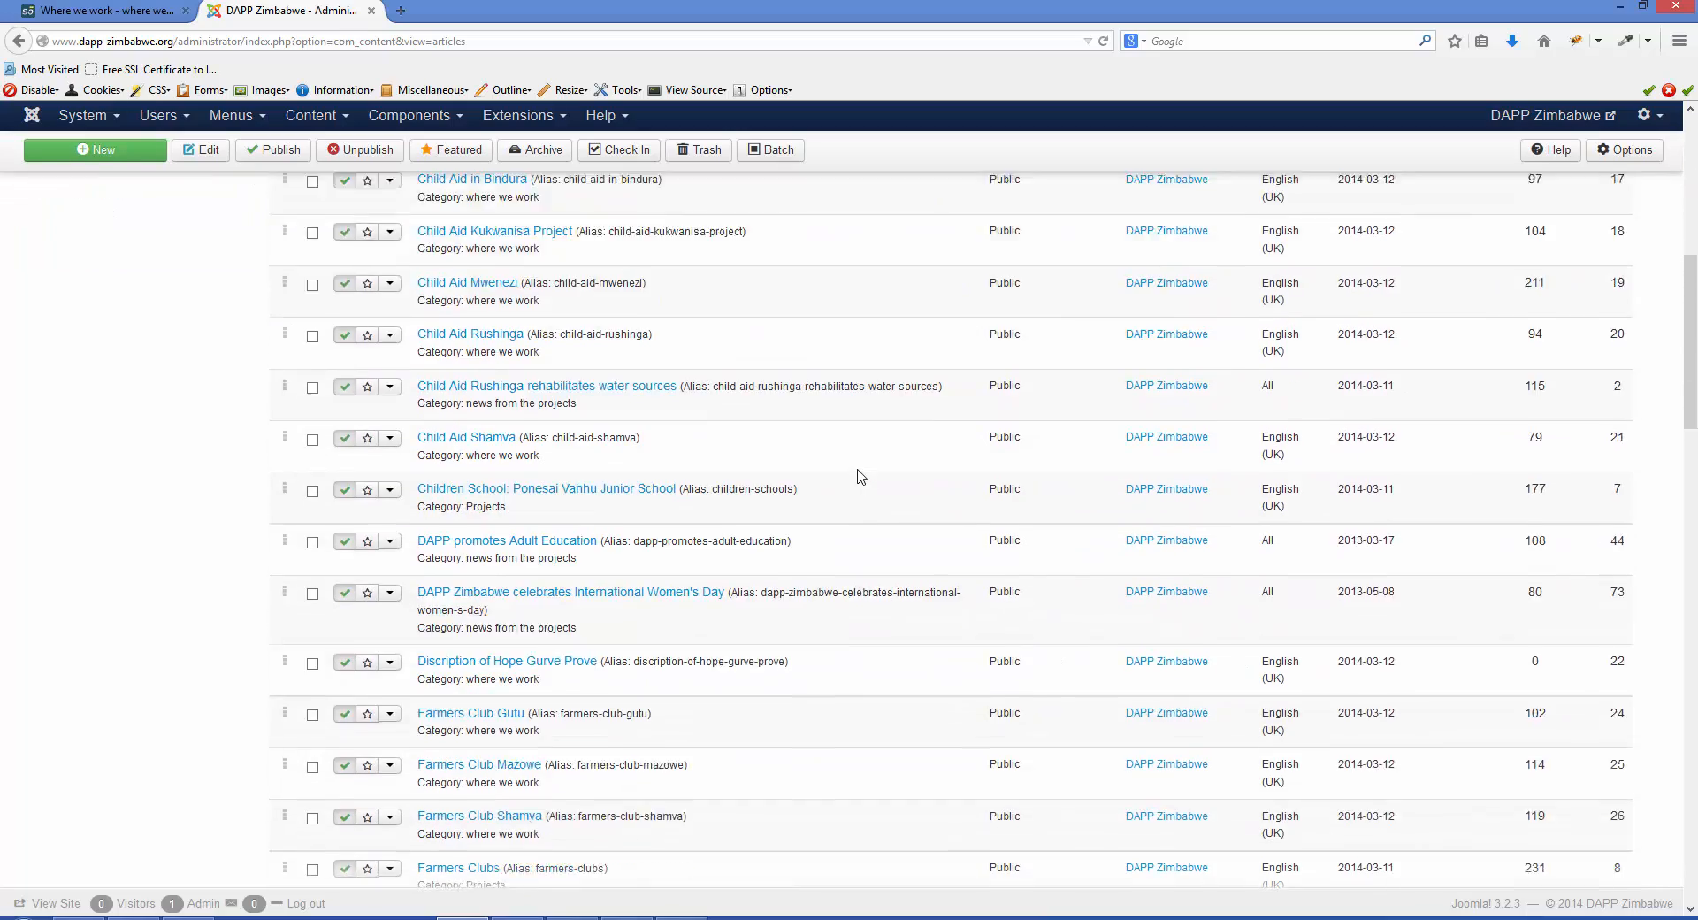
{"action": "scroll", "coordinate": [861, 476], "scroll_direction": "down", "scroll_amount": 20}
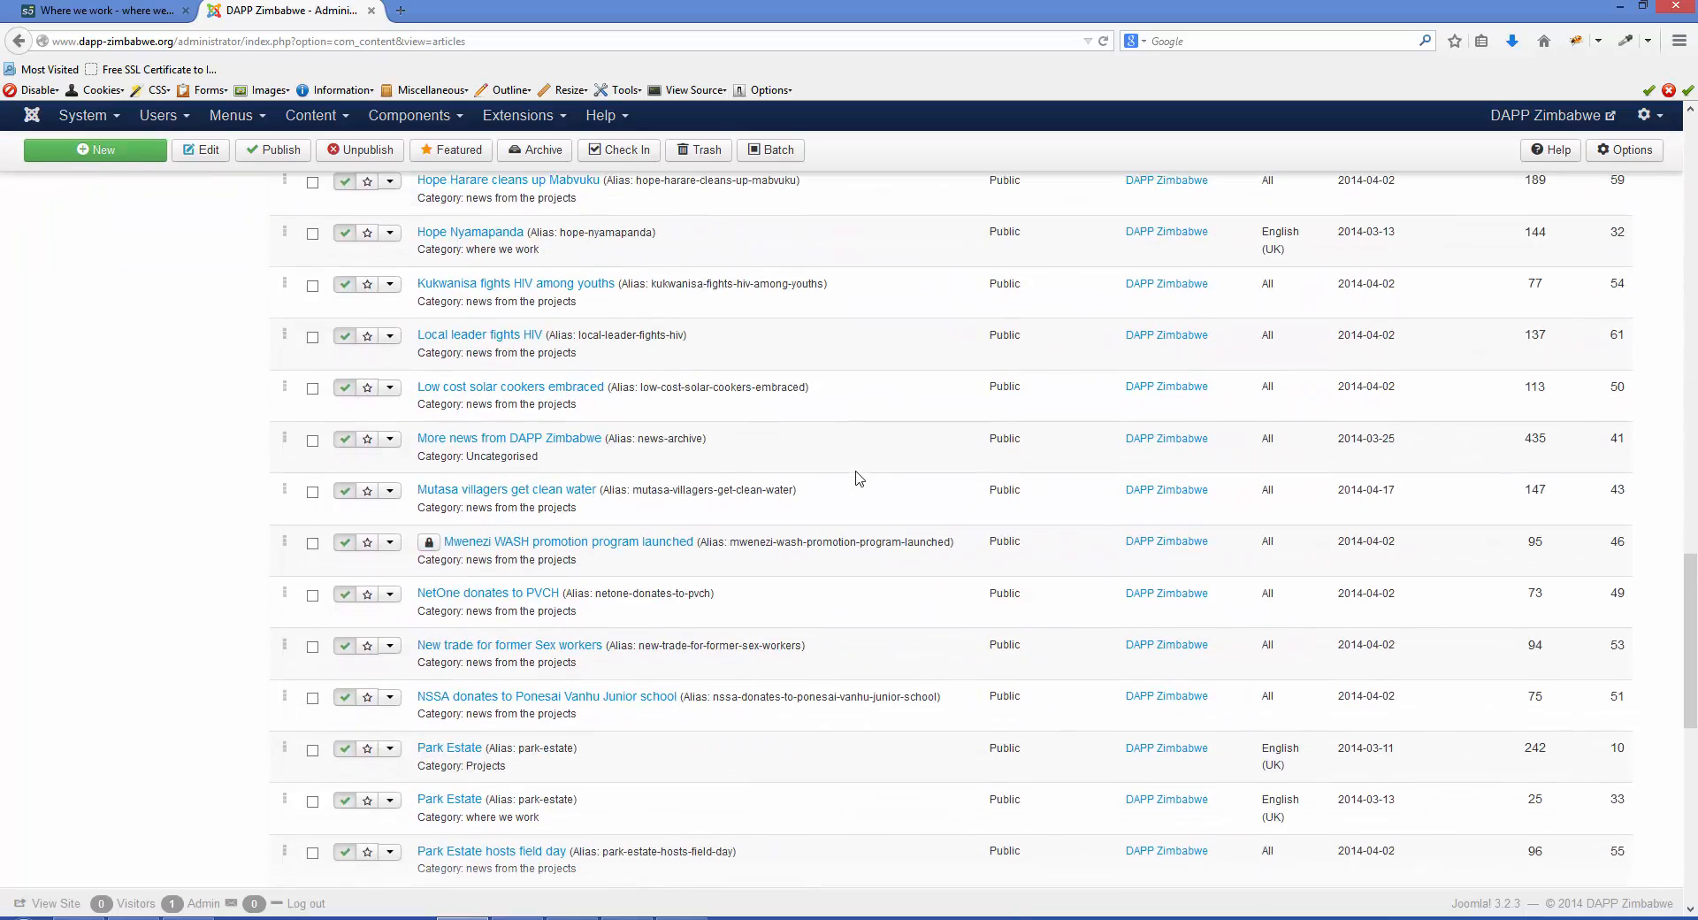
{"action": "scroll", "coordinate": [860, 478], "scroll_direction": "down", "scroll_amount": 5}
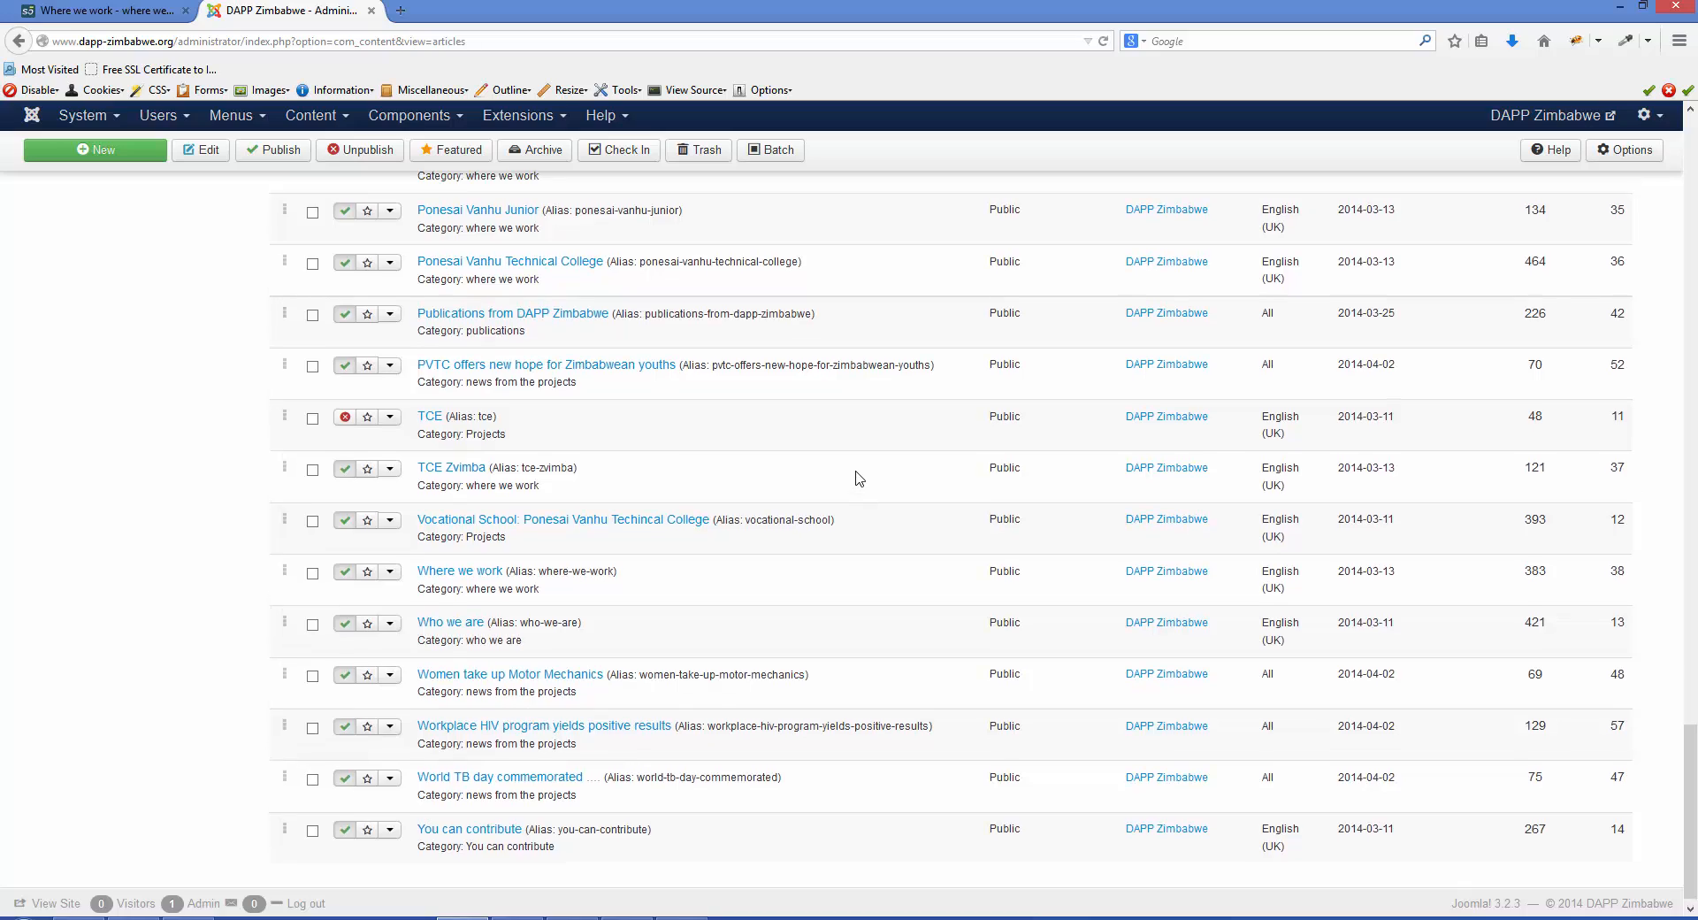
{"action": "scroll", "coordinate": [860, 479], "scroll_direction": "up", "scroll_amount": 10}
{"action": "scroll", "coordinate": [859, 478], "scroll_direction": "up", "scroll_amount": 20}
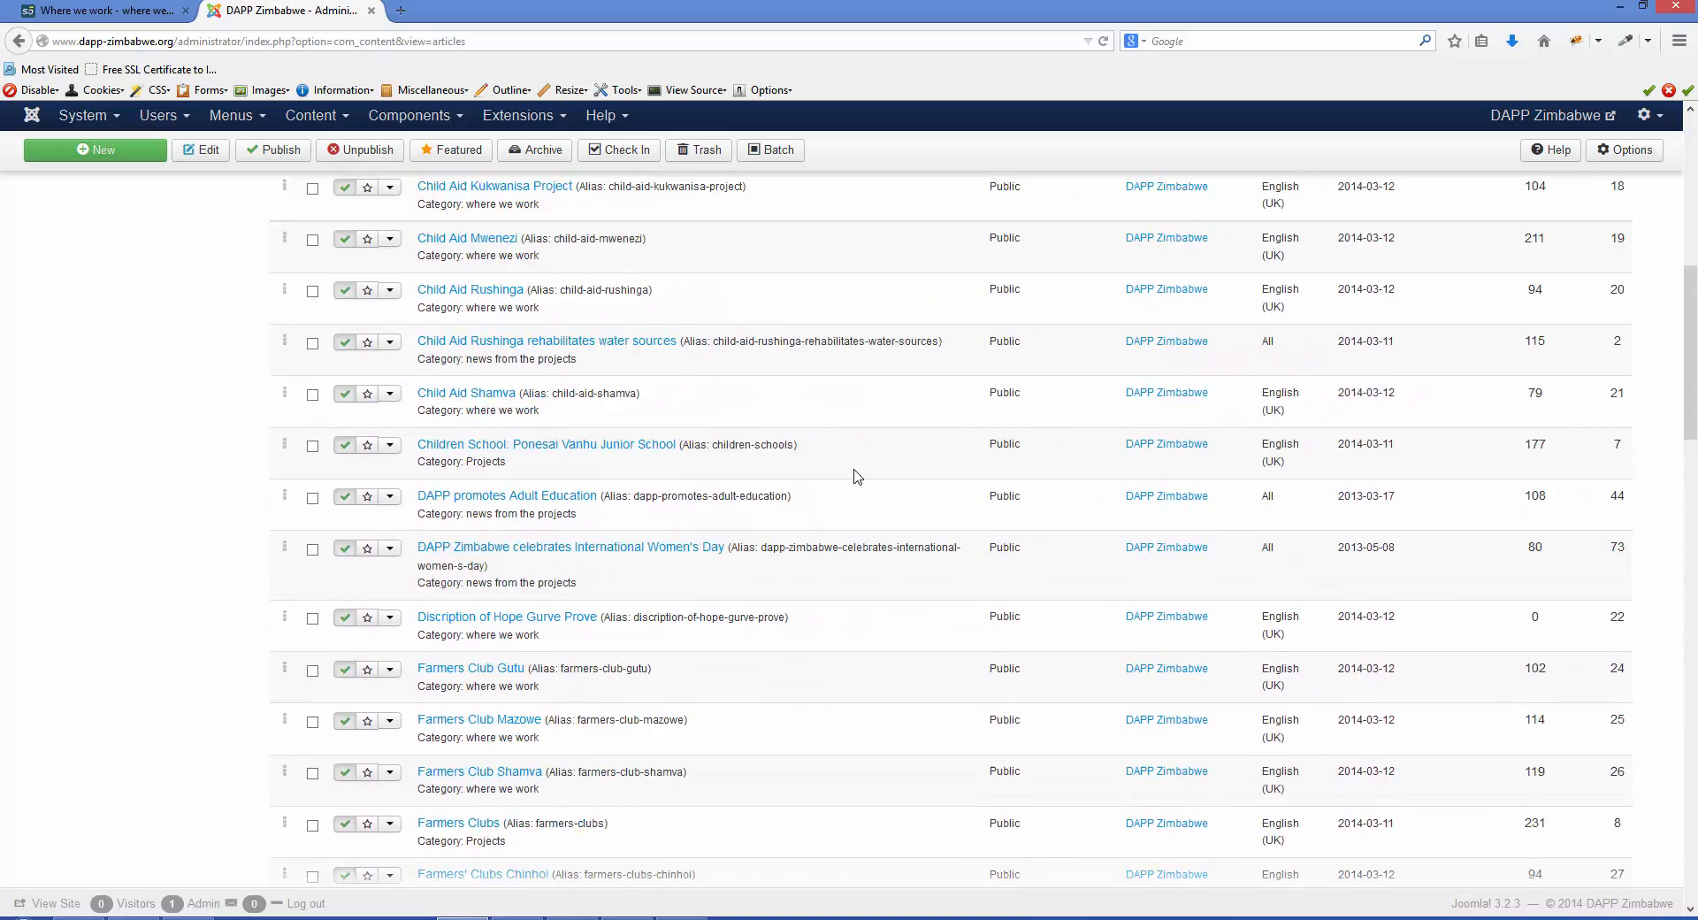
{"action": "scroll", "coordinate": [856, 477], "scroll_direction": "up", "scroll_amount": 5}
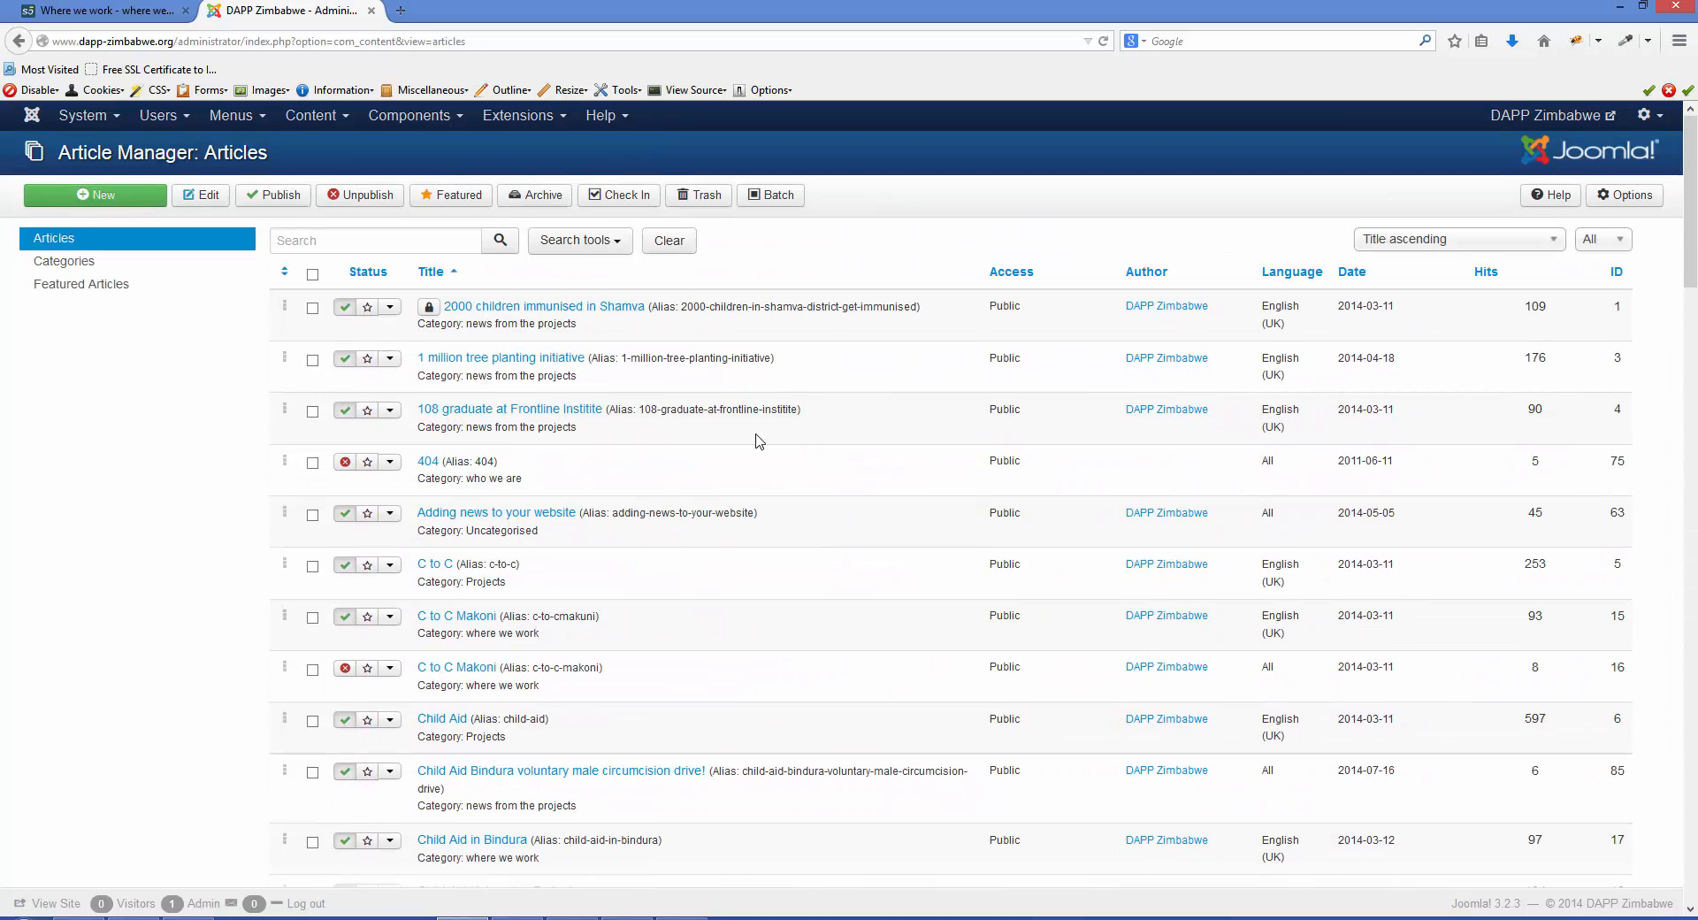
{"action": "left_click_drag", "start_coordinate": [576, 324], "coordinate": [423, 329]}
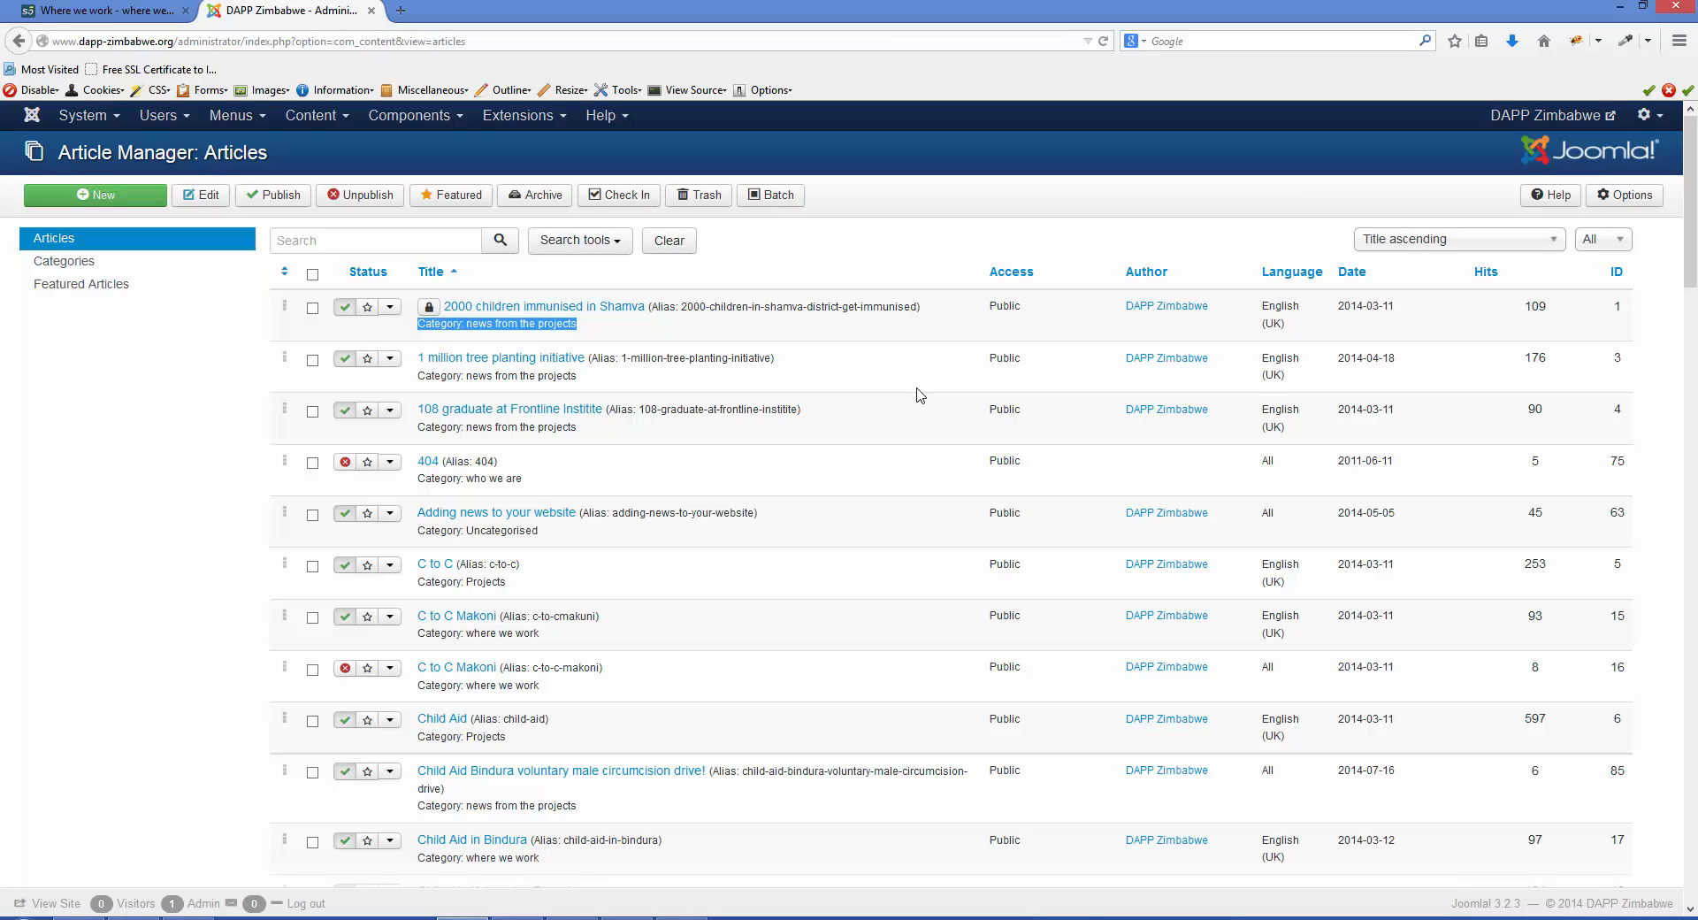
{"action": "left_click", "coordinate": [429, 311]}
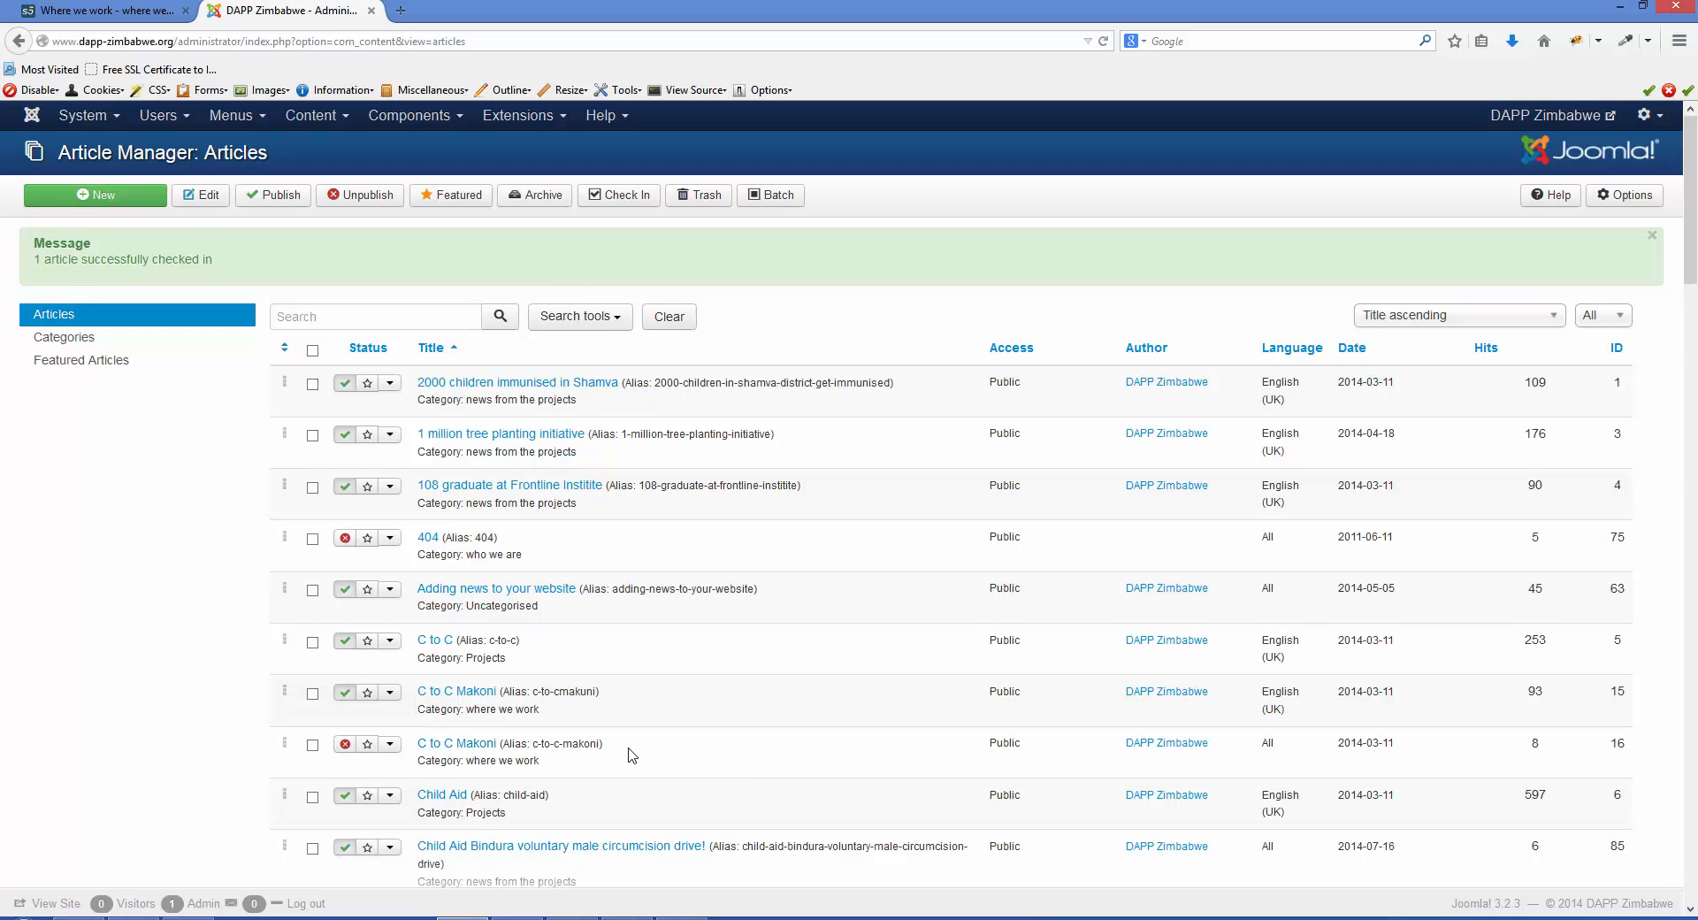
- Open the article "2000 children immunised in Shamva" and review its title and body text in the editor
{"action": "scroll", "coordinate": [632, 751], "scroll_direction": "down", "scroll_amount": 5}
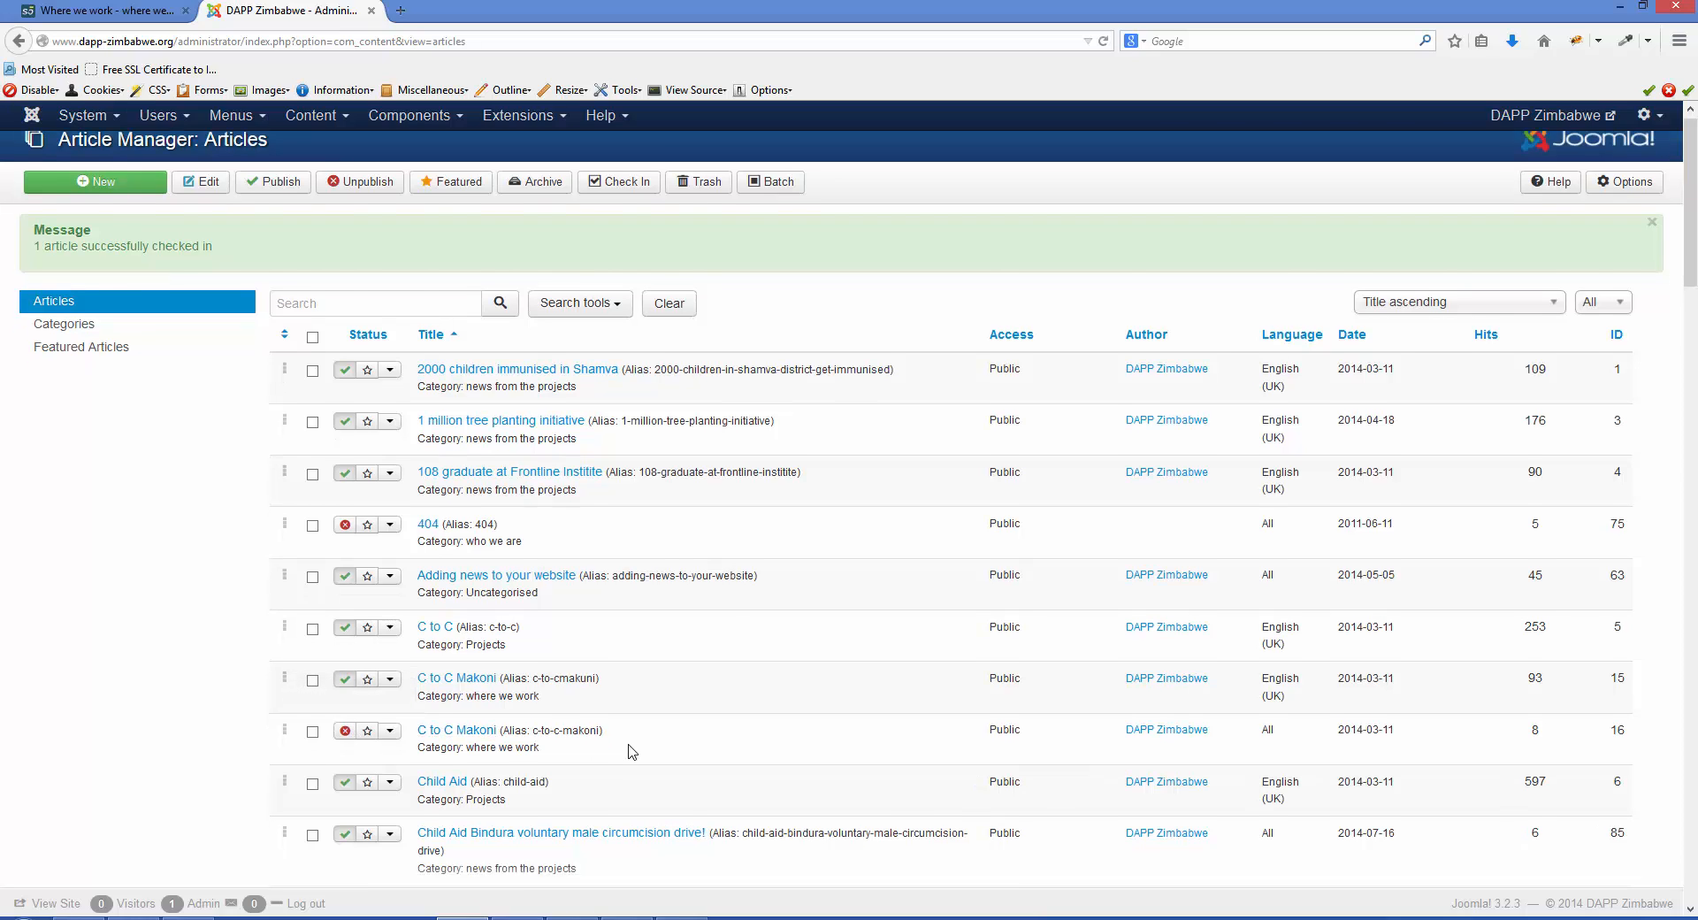
{"action": "scroll", "coordinate": [632, 751], "scroll_direction": "up", "scroll_amount": 5}
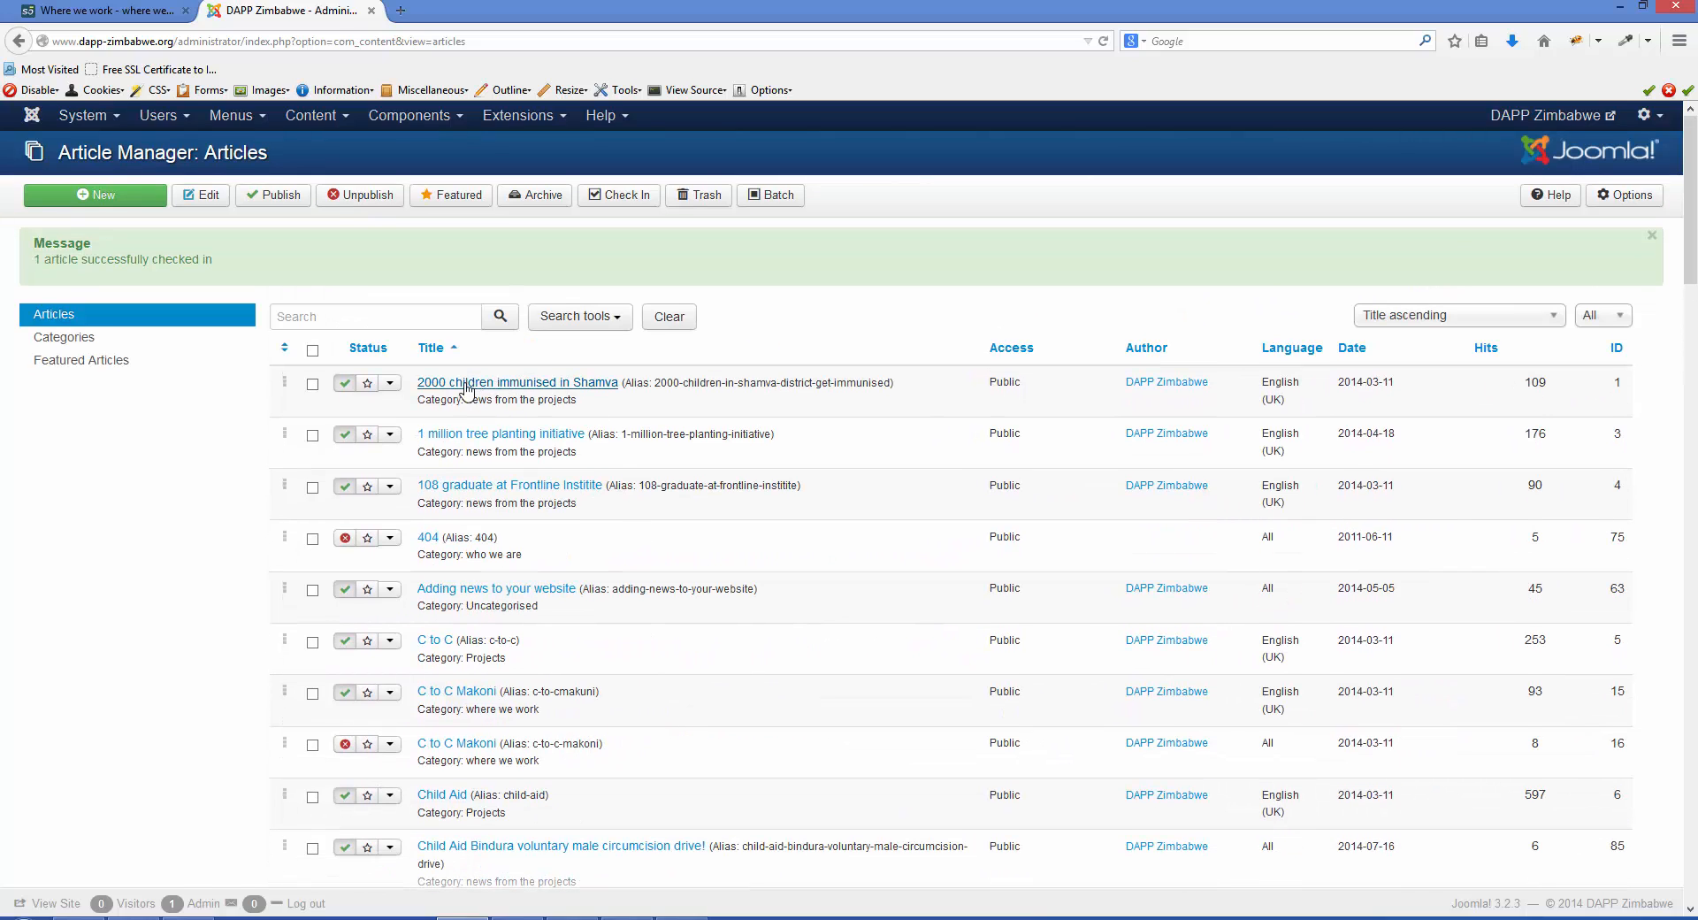
{"action": "left_click", "coordinate": [466, 383]}
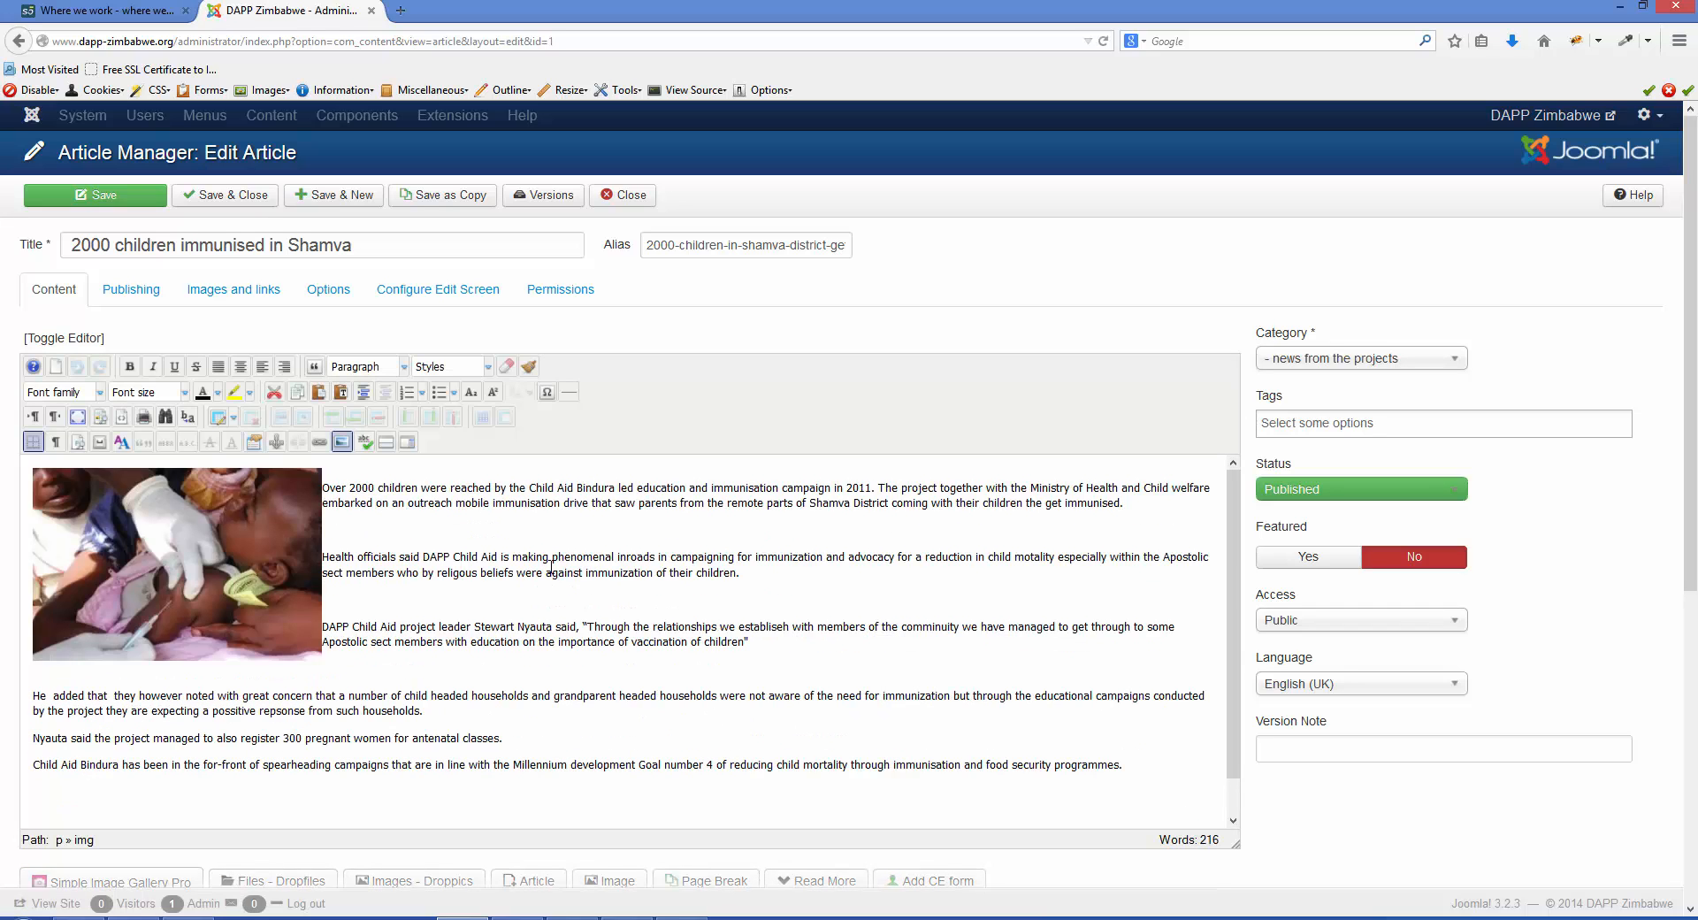
{"action": "scroll", "coordinate": [714, 611], "scroll_direction": "down", "scroll_amount": 1}
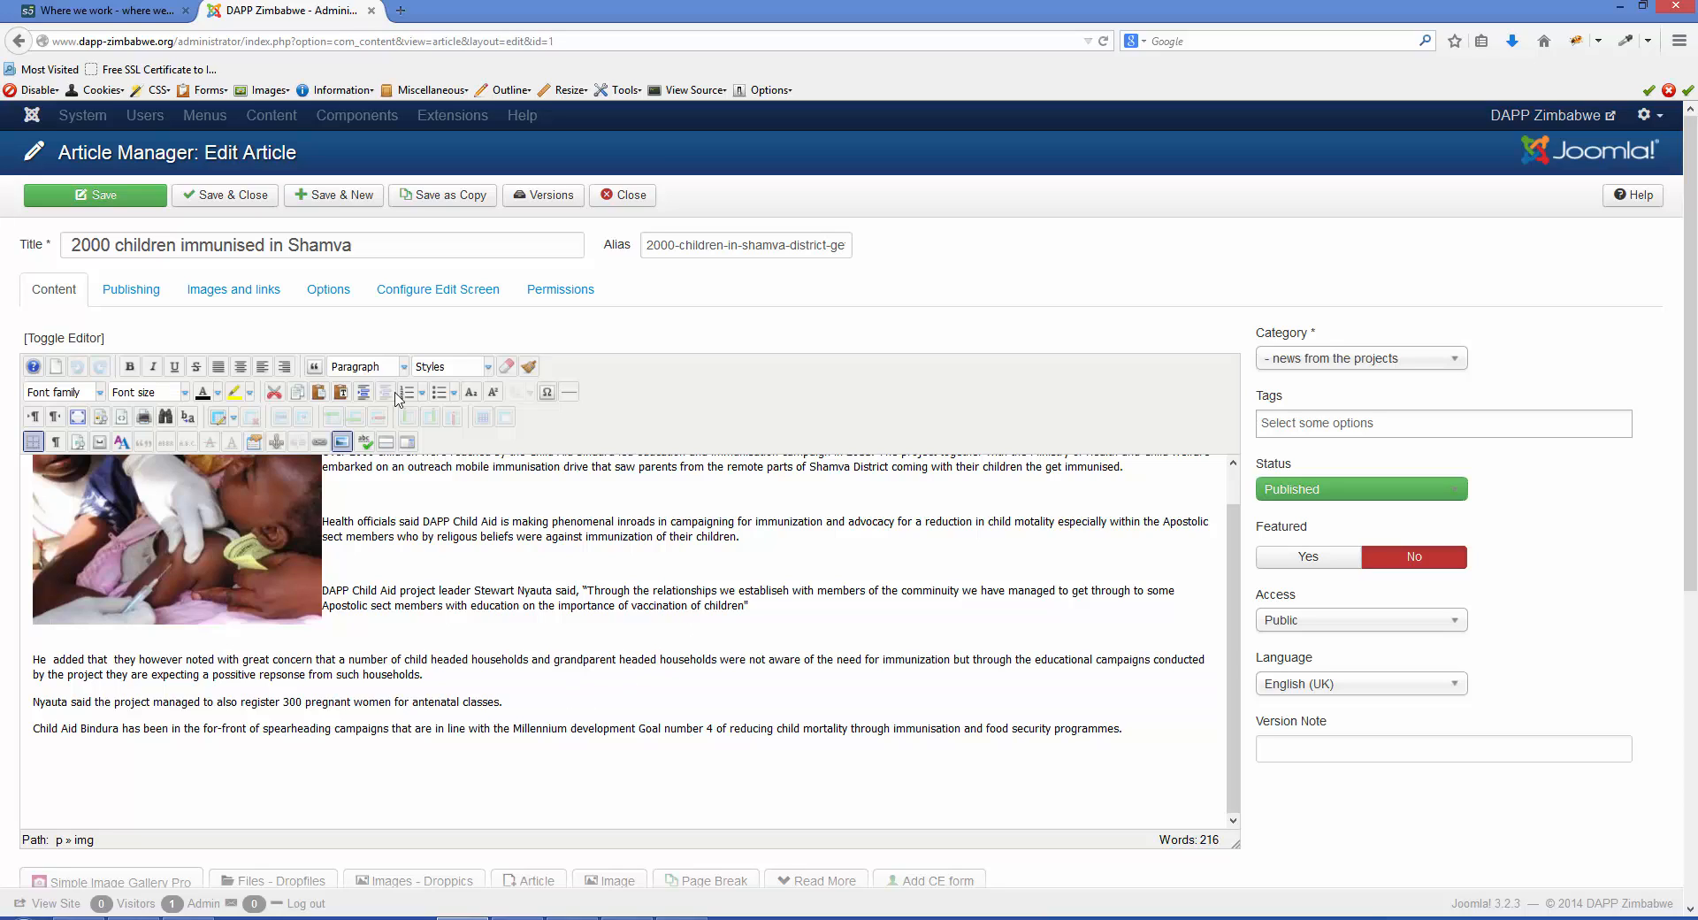
{"action": "left_click", "coordinate": [583, 711]}
{"action": "left_click_drag", "start_coordinate": [350, 244], "coordinate": [73, 237]}
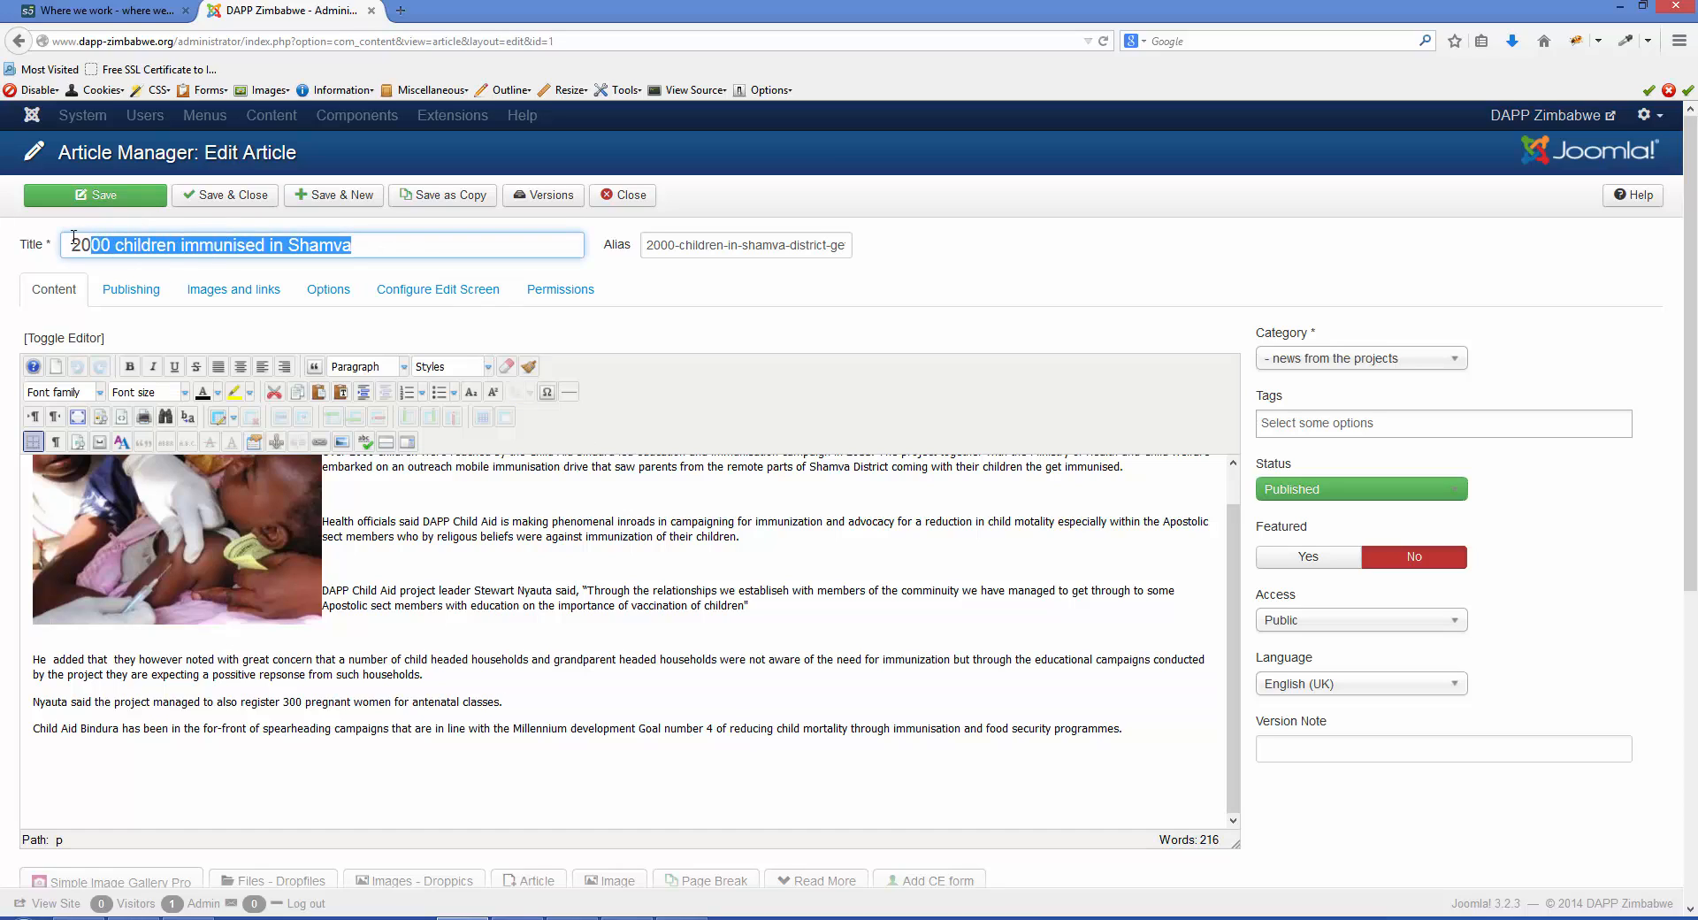
{"action": "left_click", "coordinate": [908, 606]}
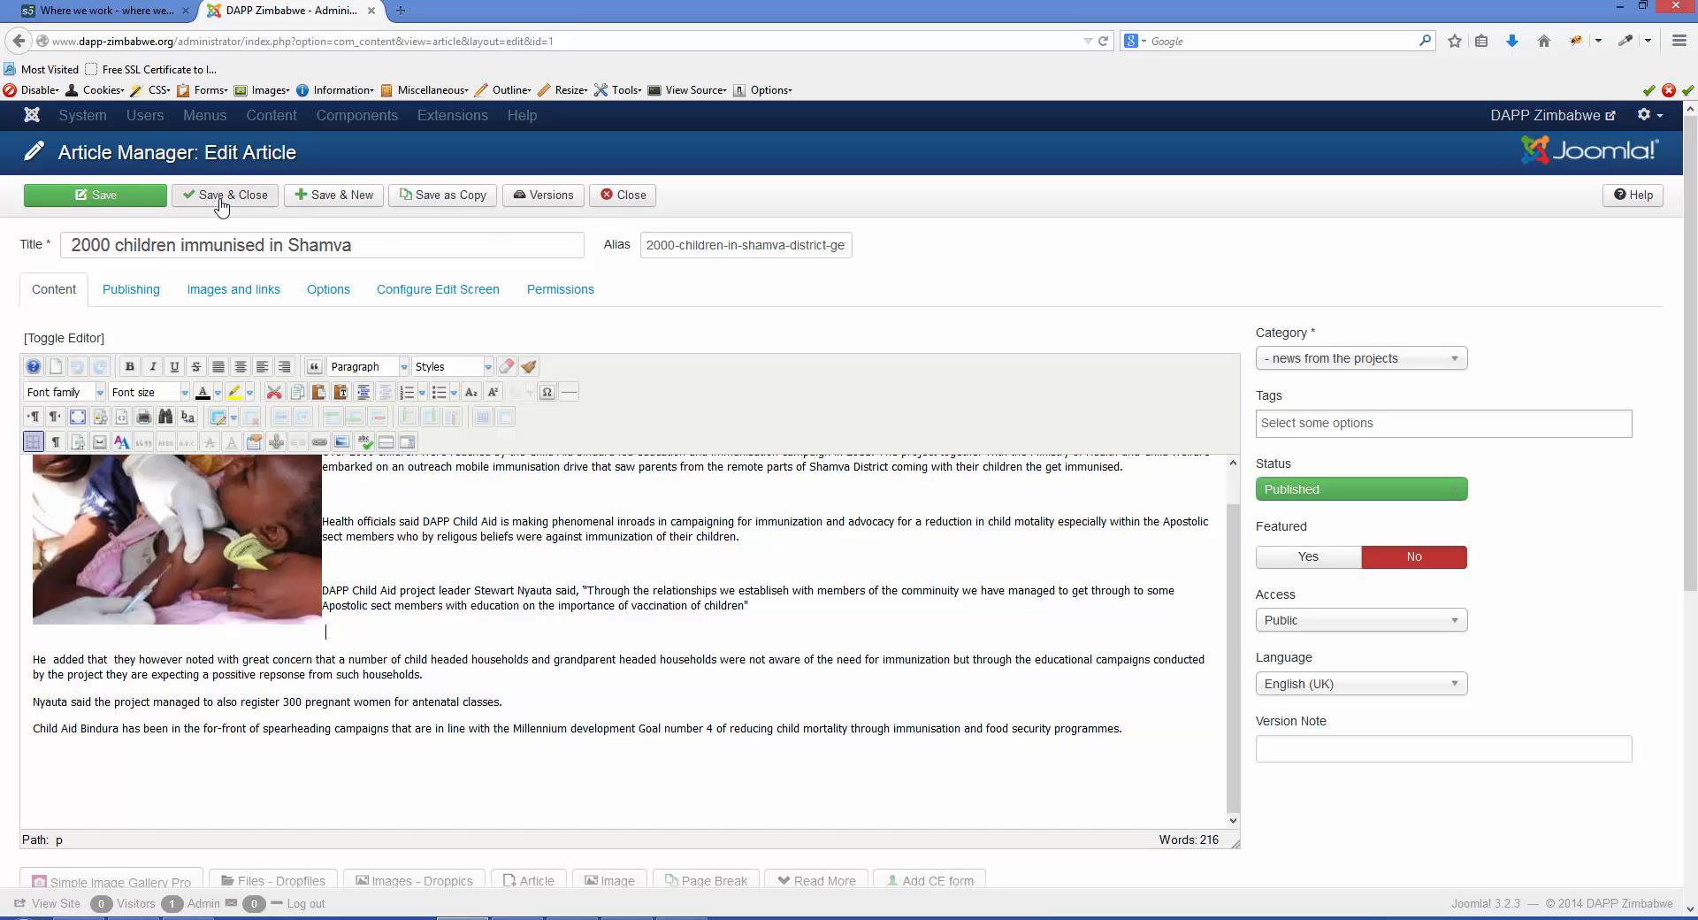
- Go back to the article list, check in "2000 children immunised in Shamva" again and reopen it for editing its body text
{"action": "left_click", "coordinate": [18, 41]}
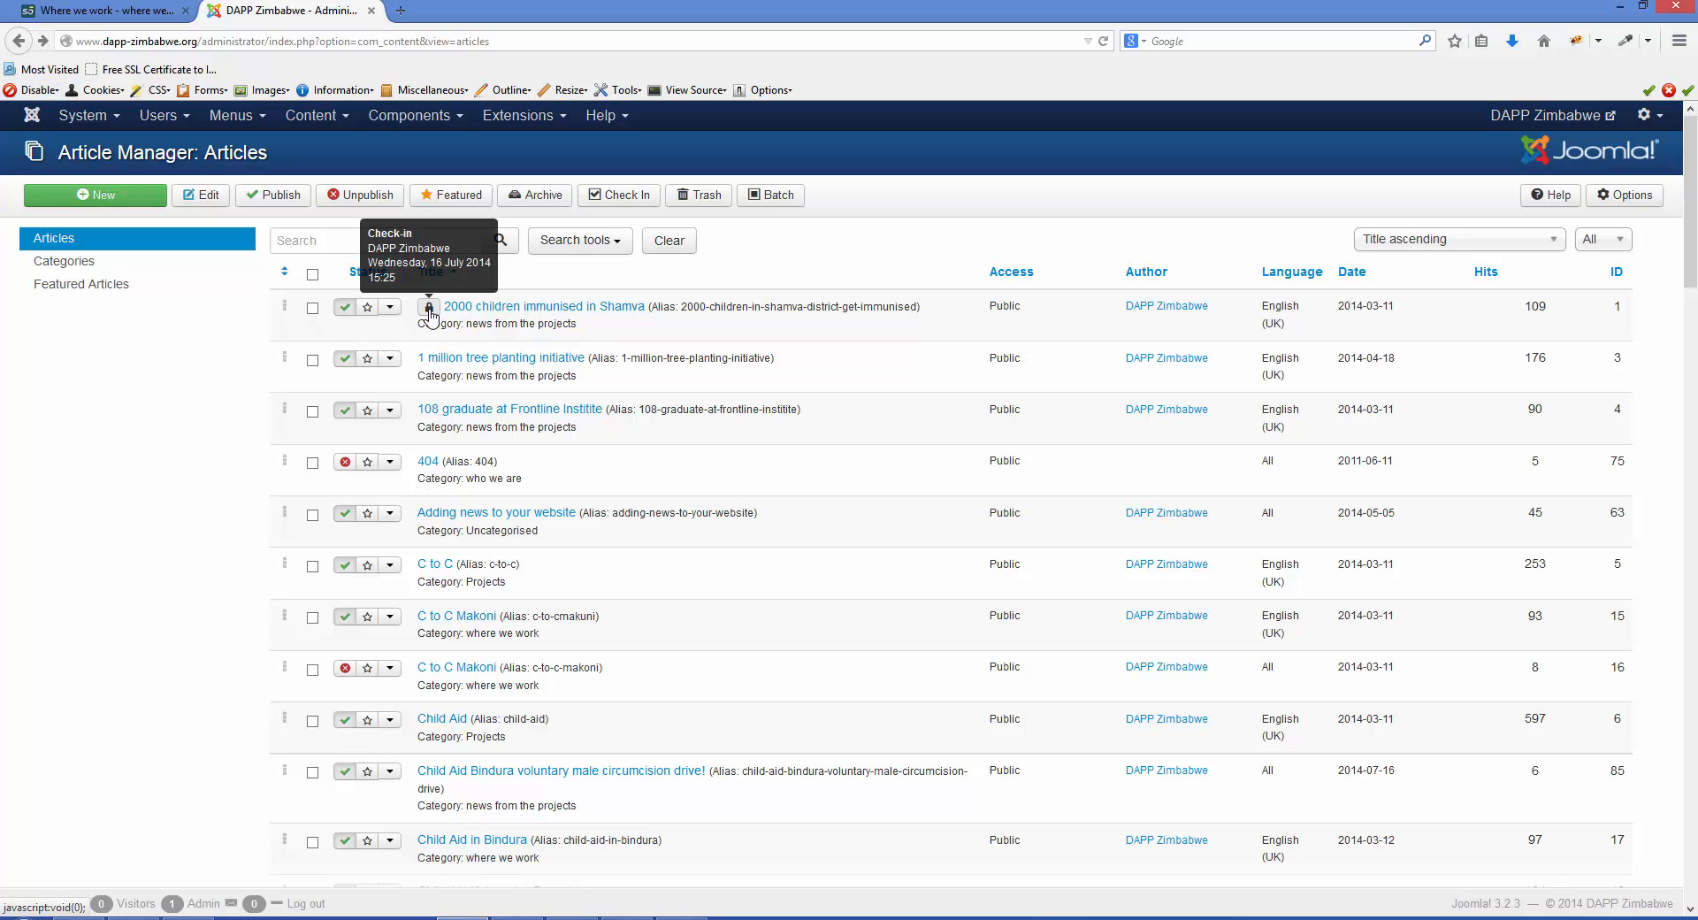
{"action": "left_click", "coordinate": [429, 309]}
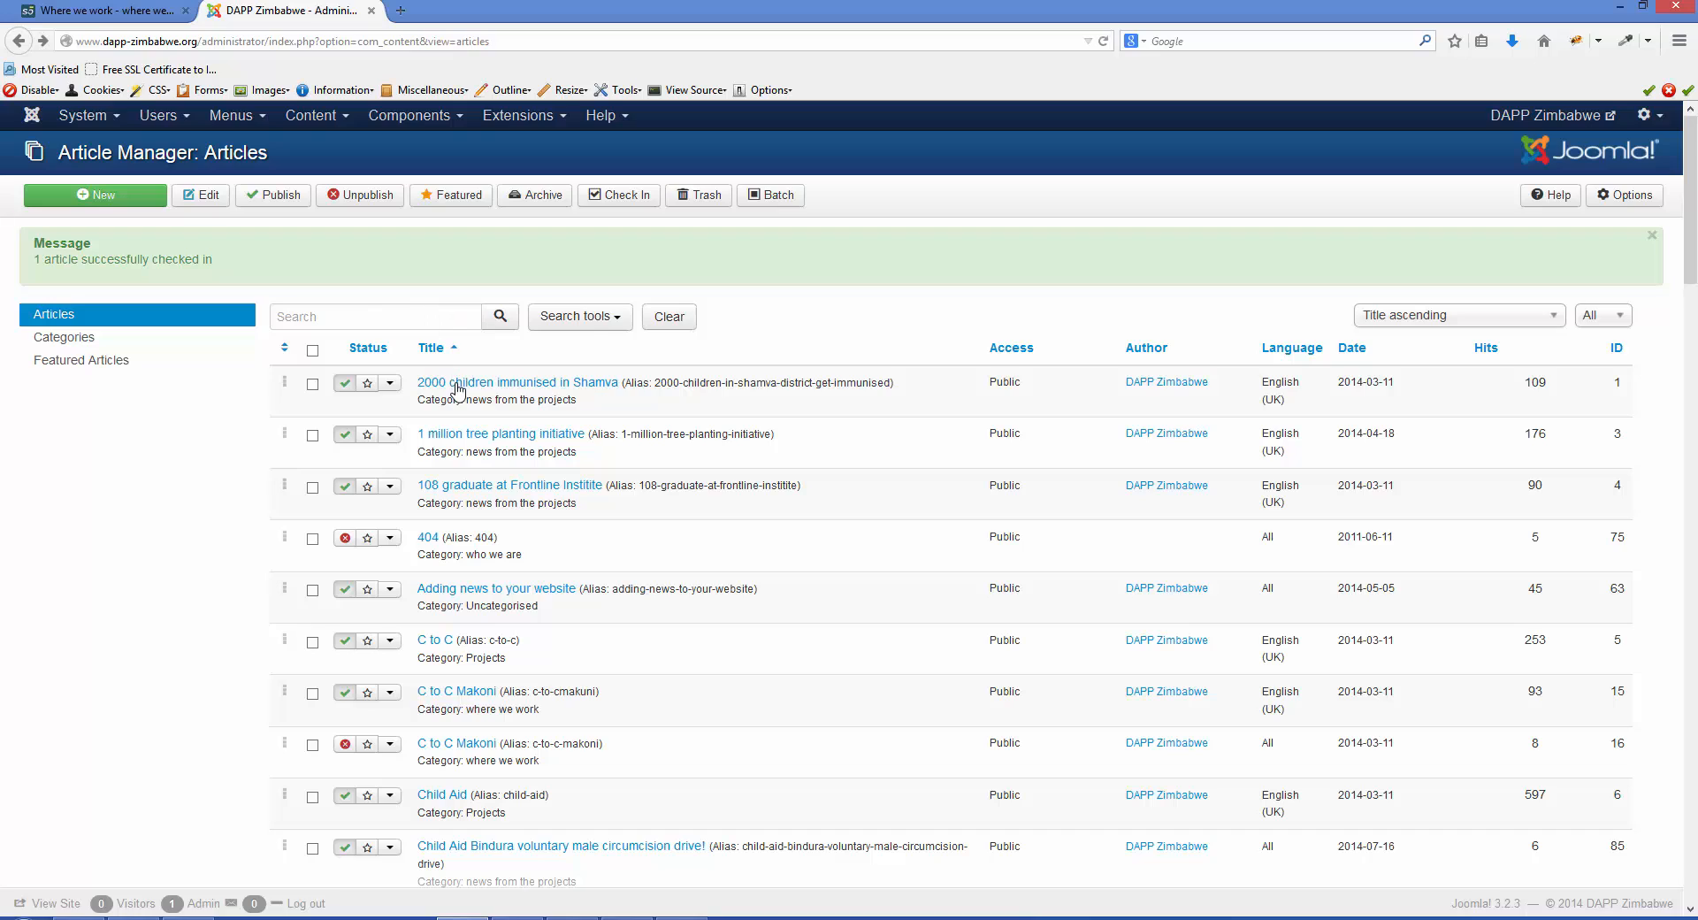
{"action": "left_click", "coordinate": [457, 384]}
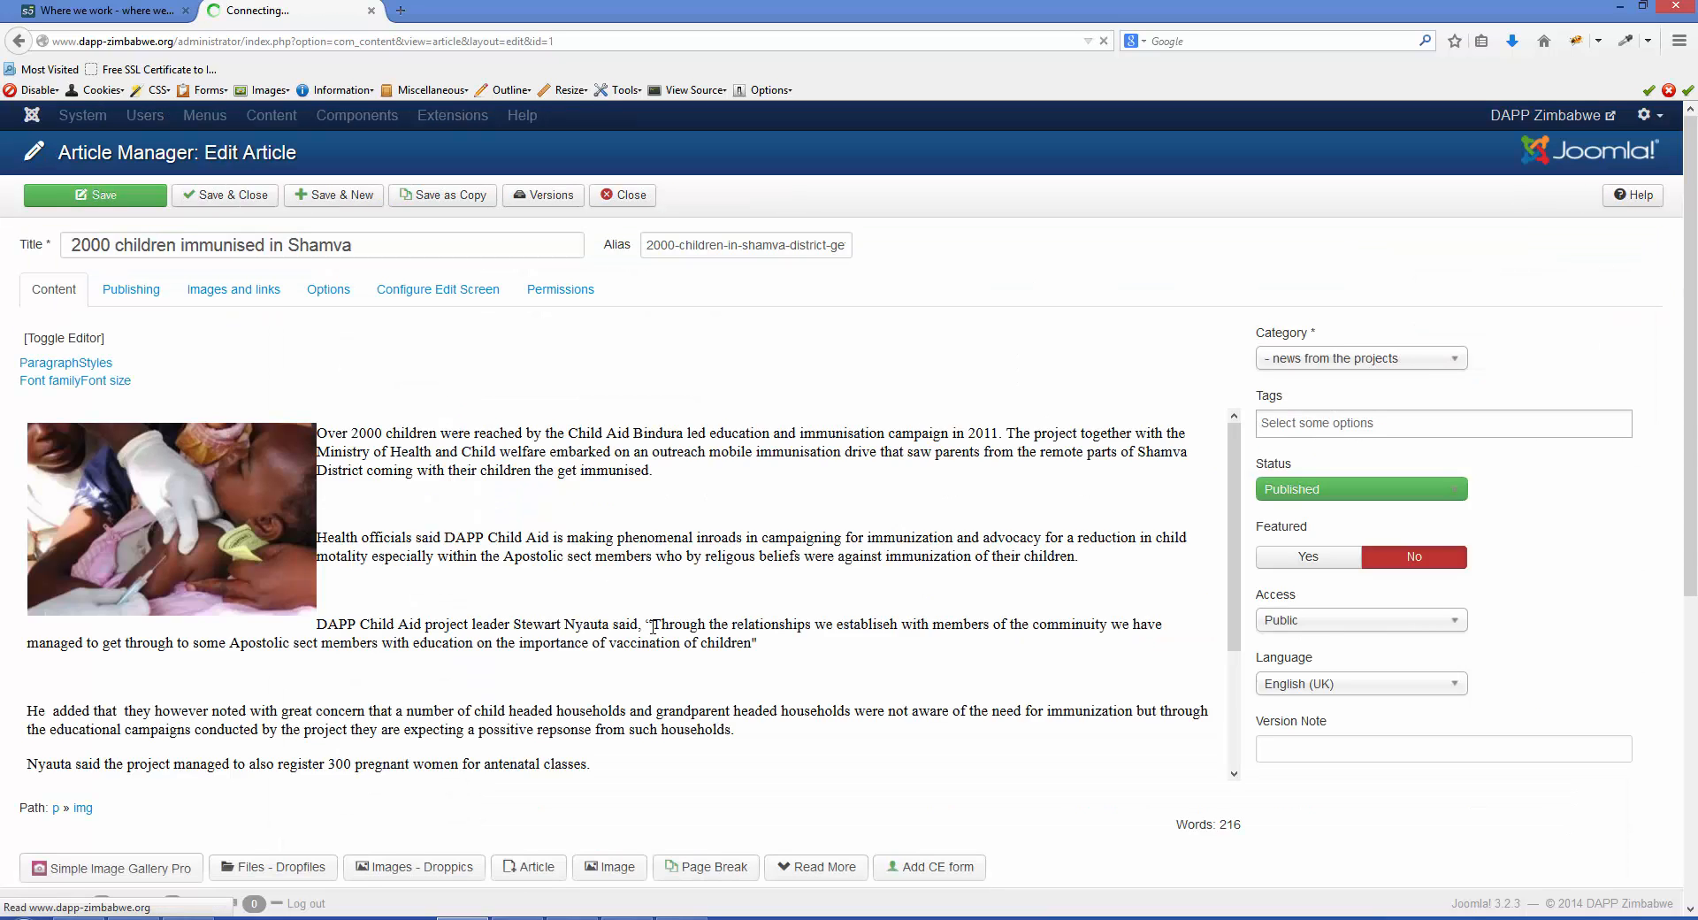
{"action": "left_click", "coordinate": [569, 745]}
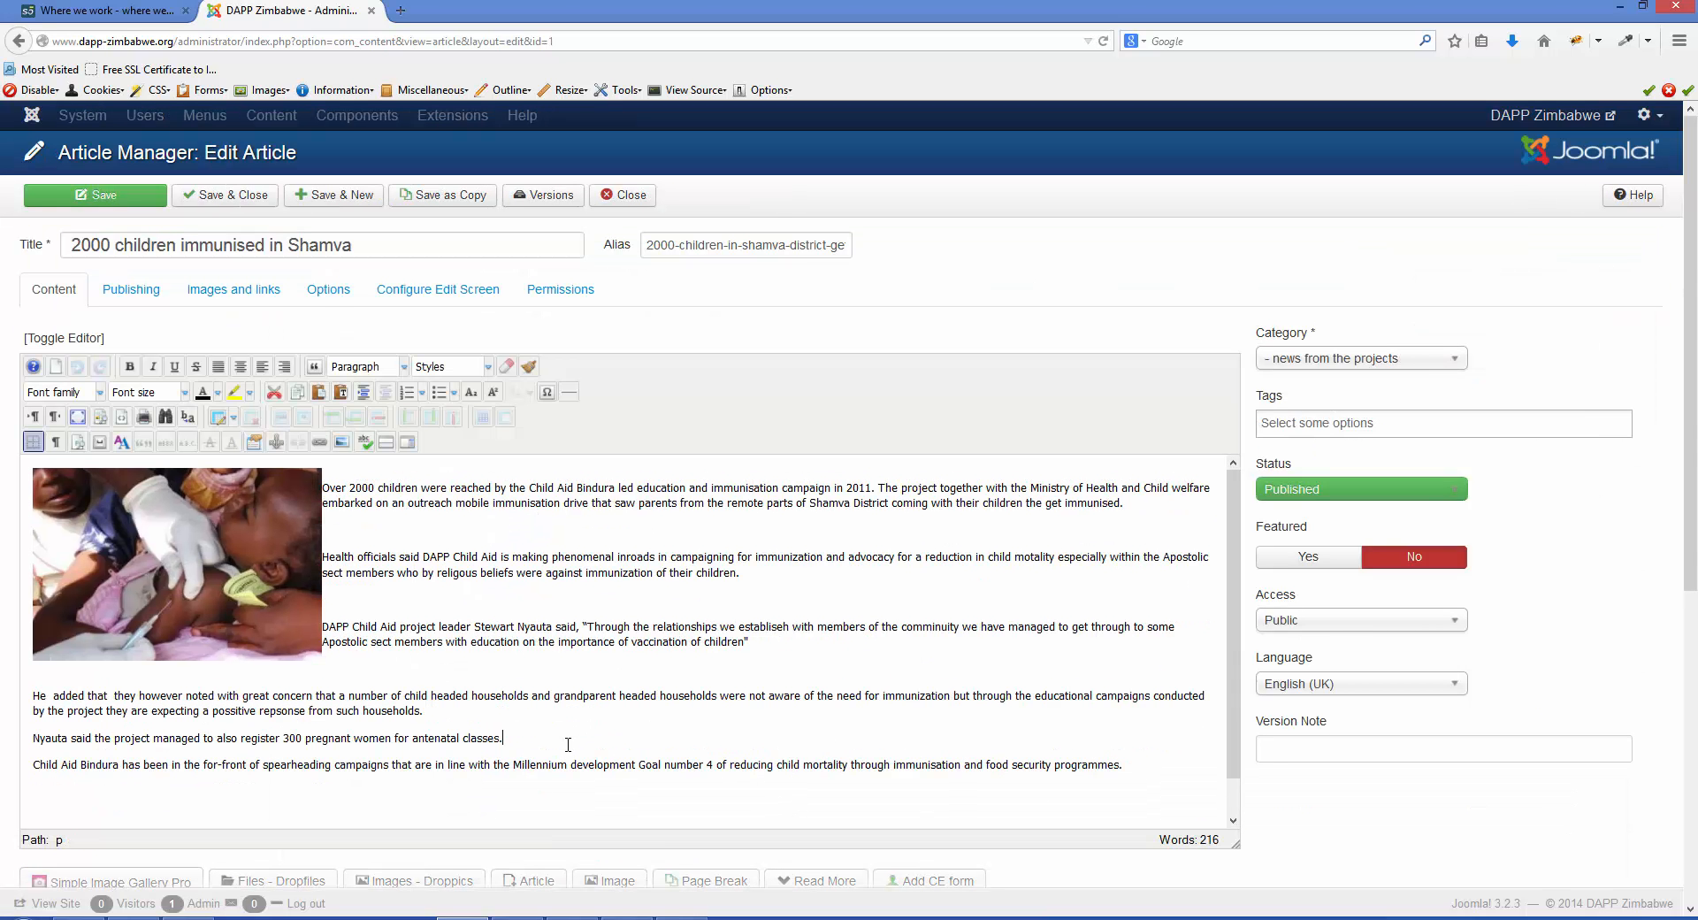
- Try adding text to the body of "2000 children immunised in Shamva", and save and close the article
{"action": "type", "text": "fdgfdgfd"}
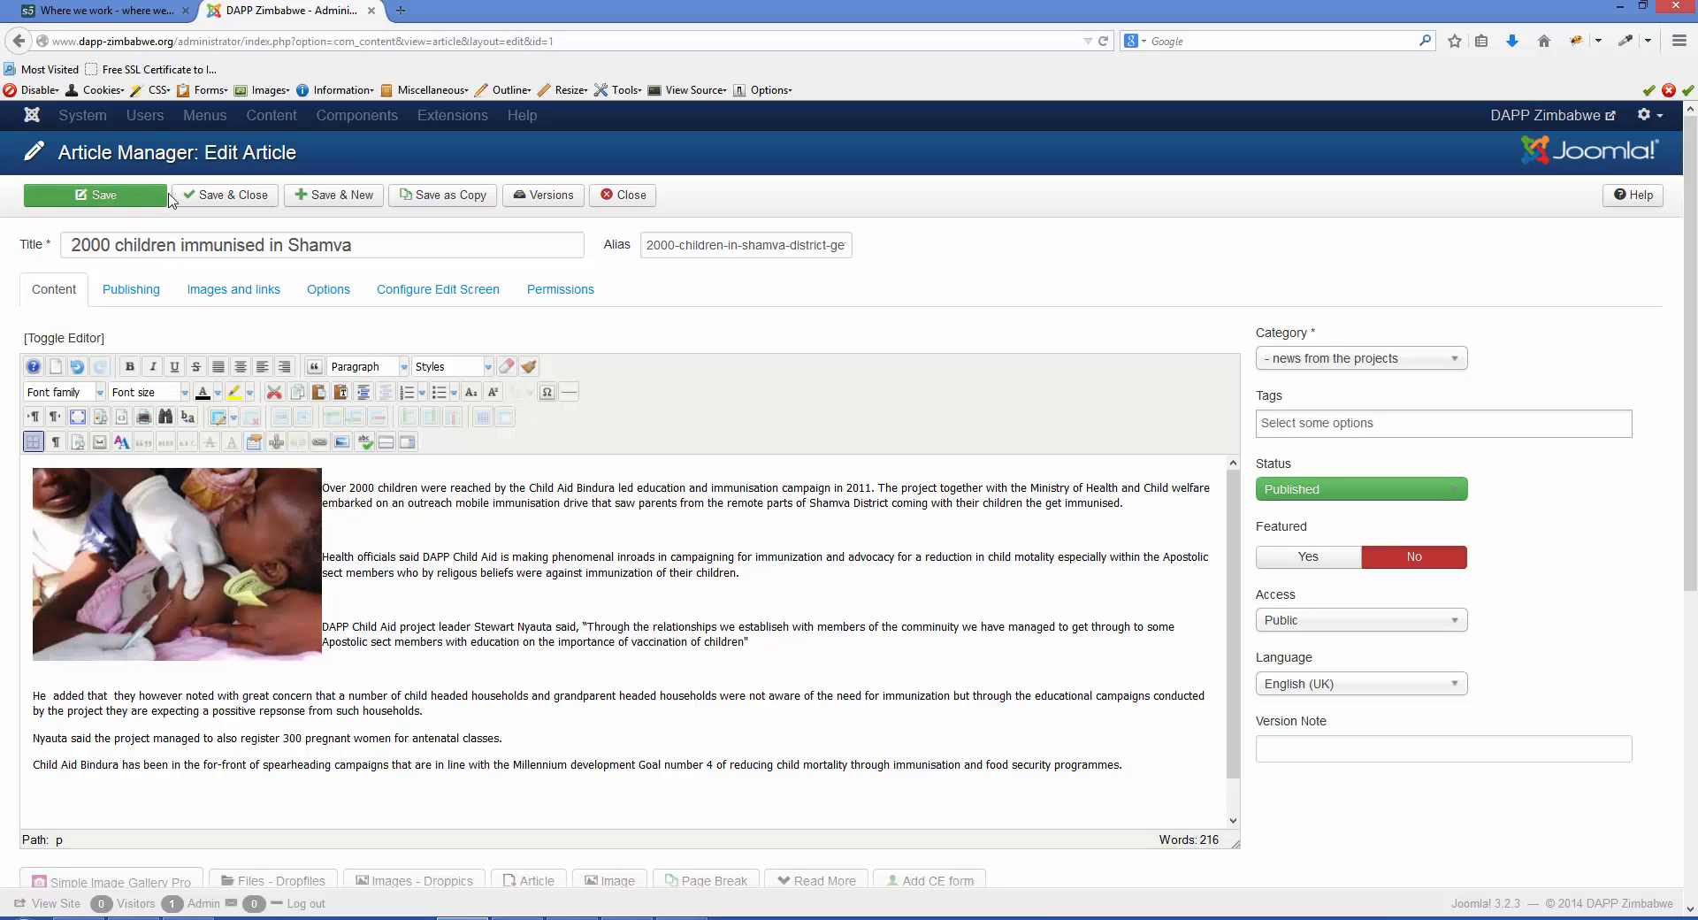
{"action": "left_click", "coordinate": [210, 196]}
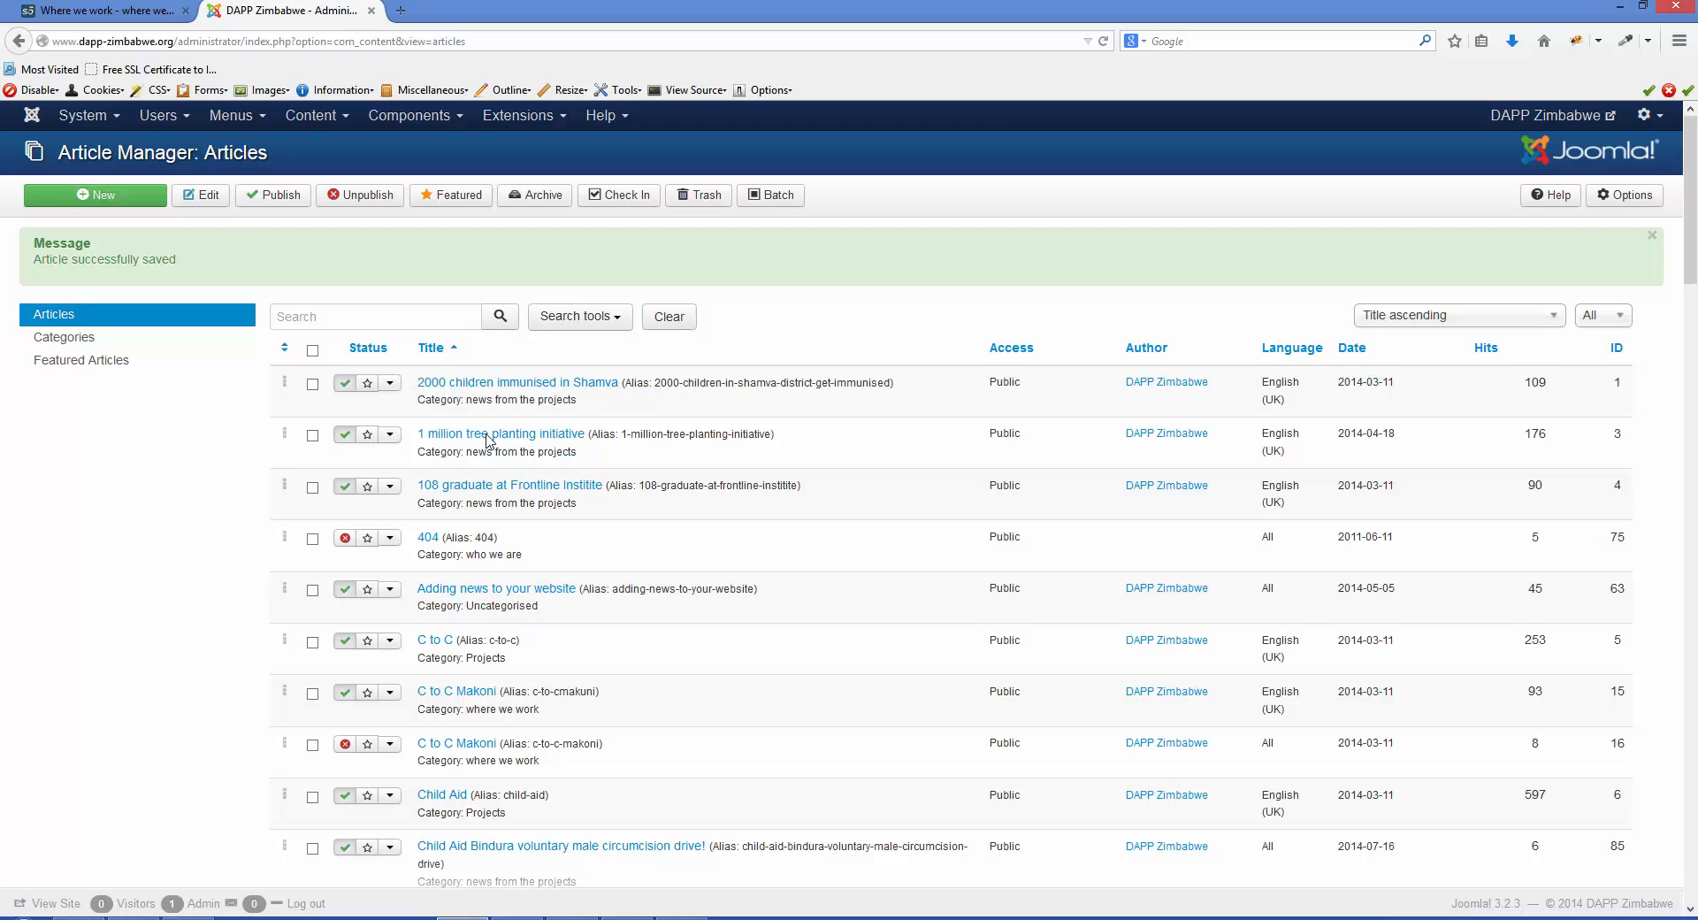
- Check in the locked articles "Hope Bindura commemorates TB Day" and "Mwenezi WASH promotion program launched"
{"action": "scroll", "coordinate": [894, 572], "scroll_direction": "down", "scroll_amount": 3}
{"action": "scroll", "coordinate": [897, 572], "scroll_direction": "down", "scroll_amount": 10}
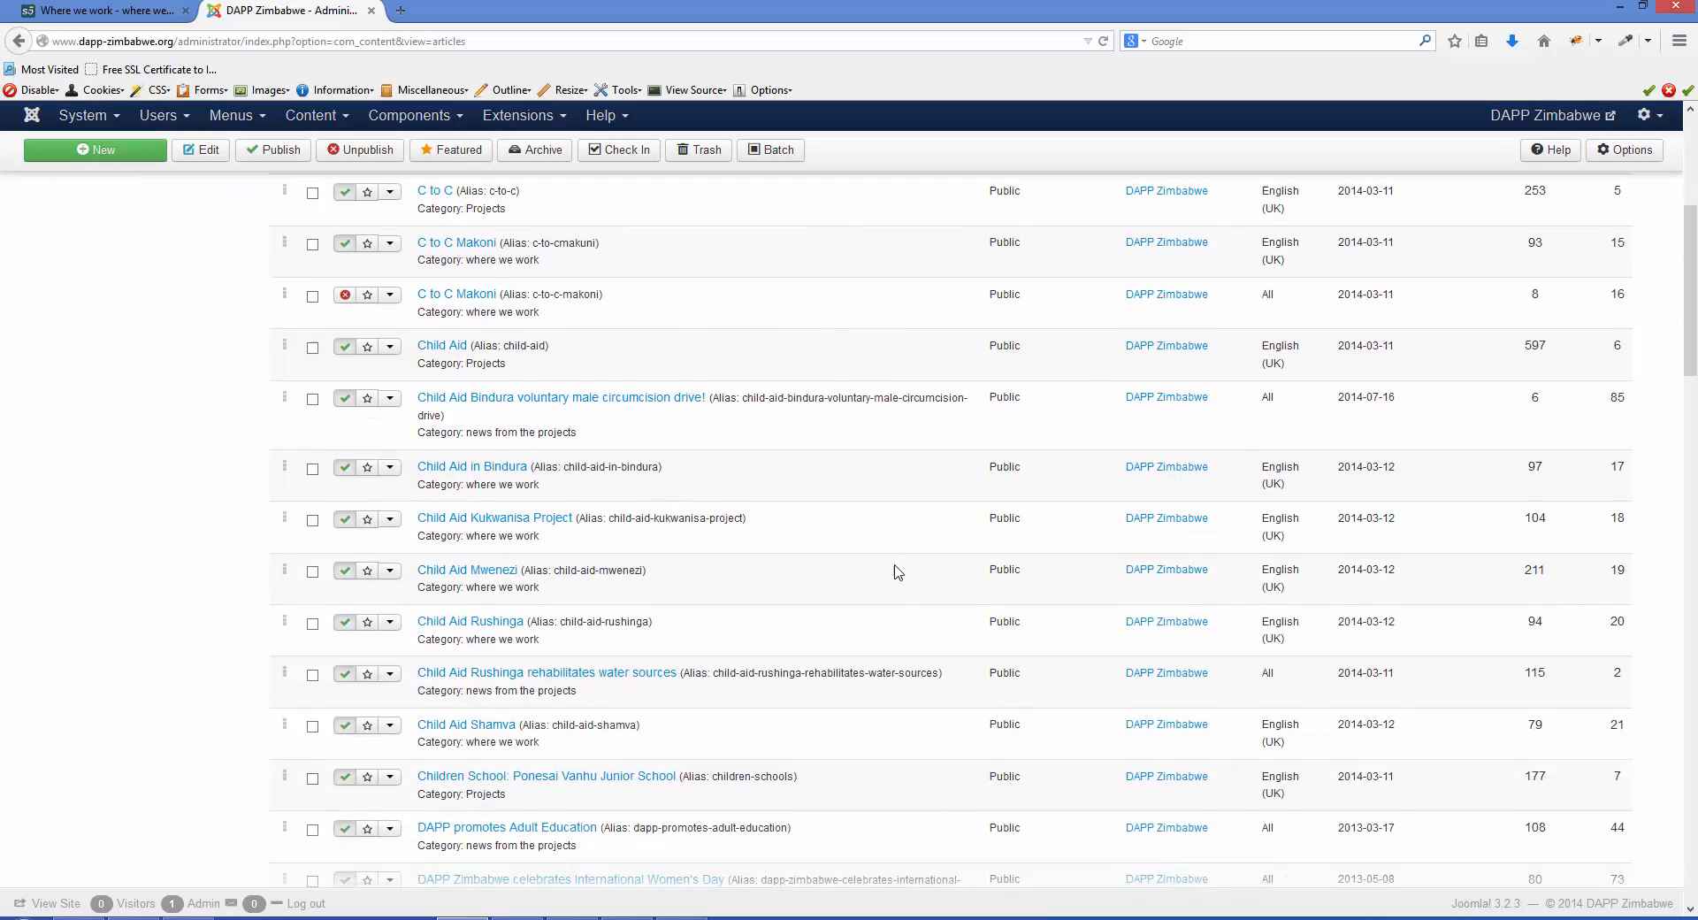
{"action": "scroll", "coordinate": [894, 579], "scroll_direction": "down", "scroll_amount": 15}
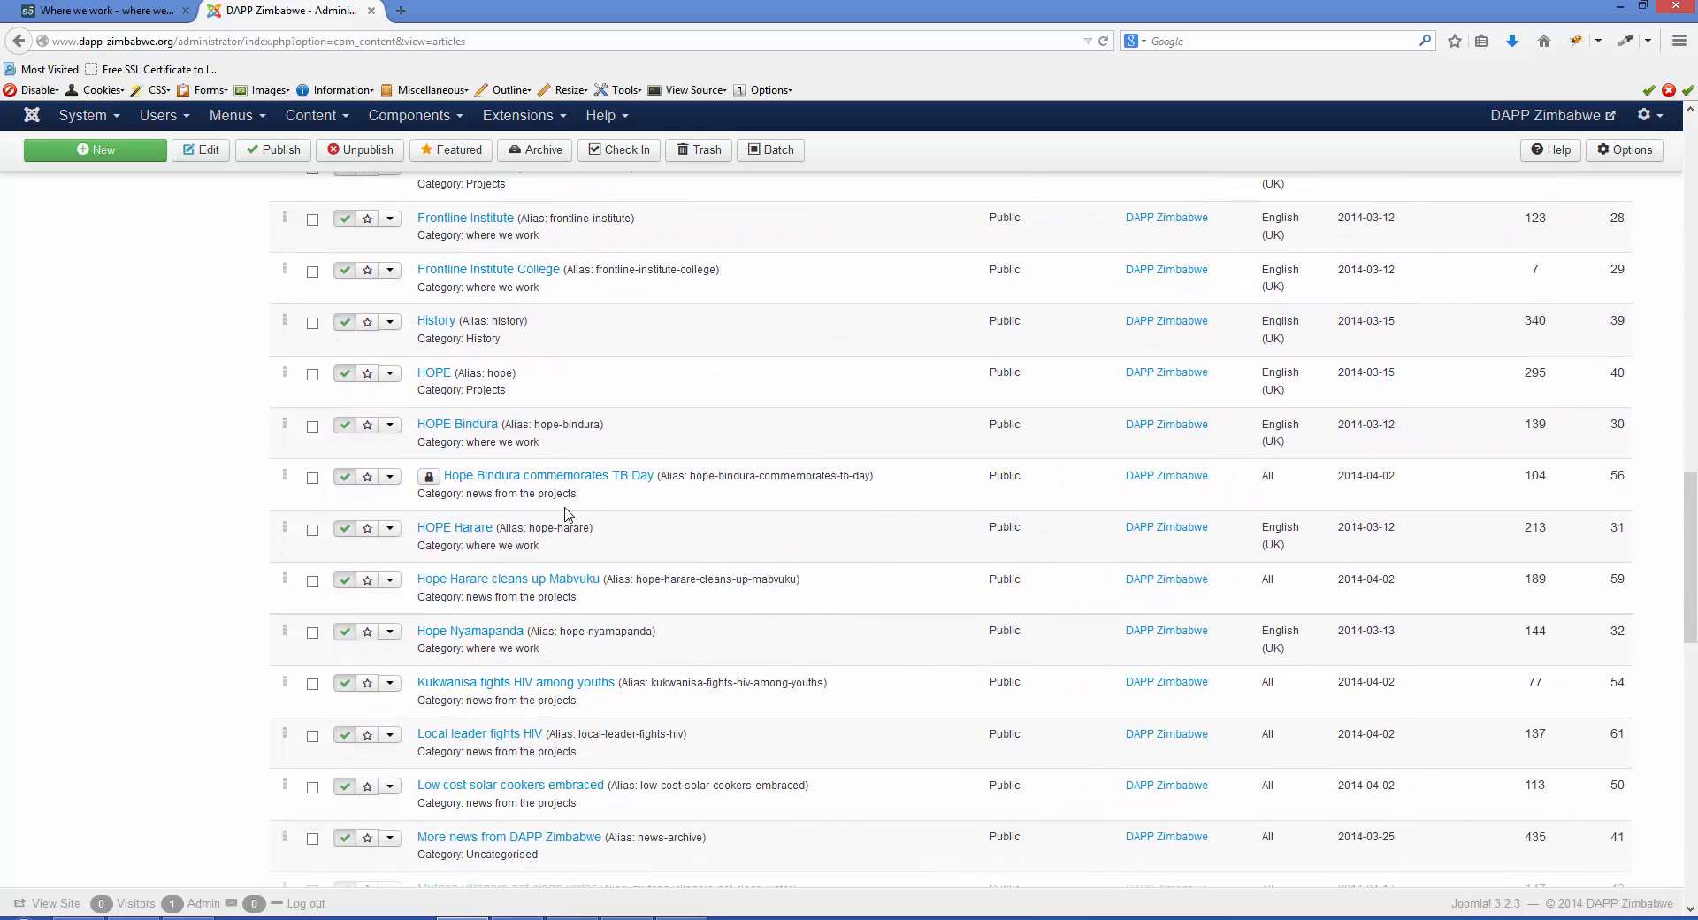
{"action": "left_click", "coordinate": [429, 477]}
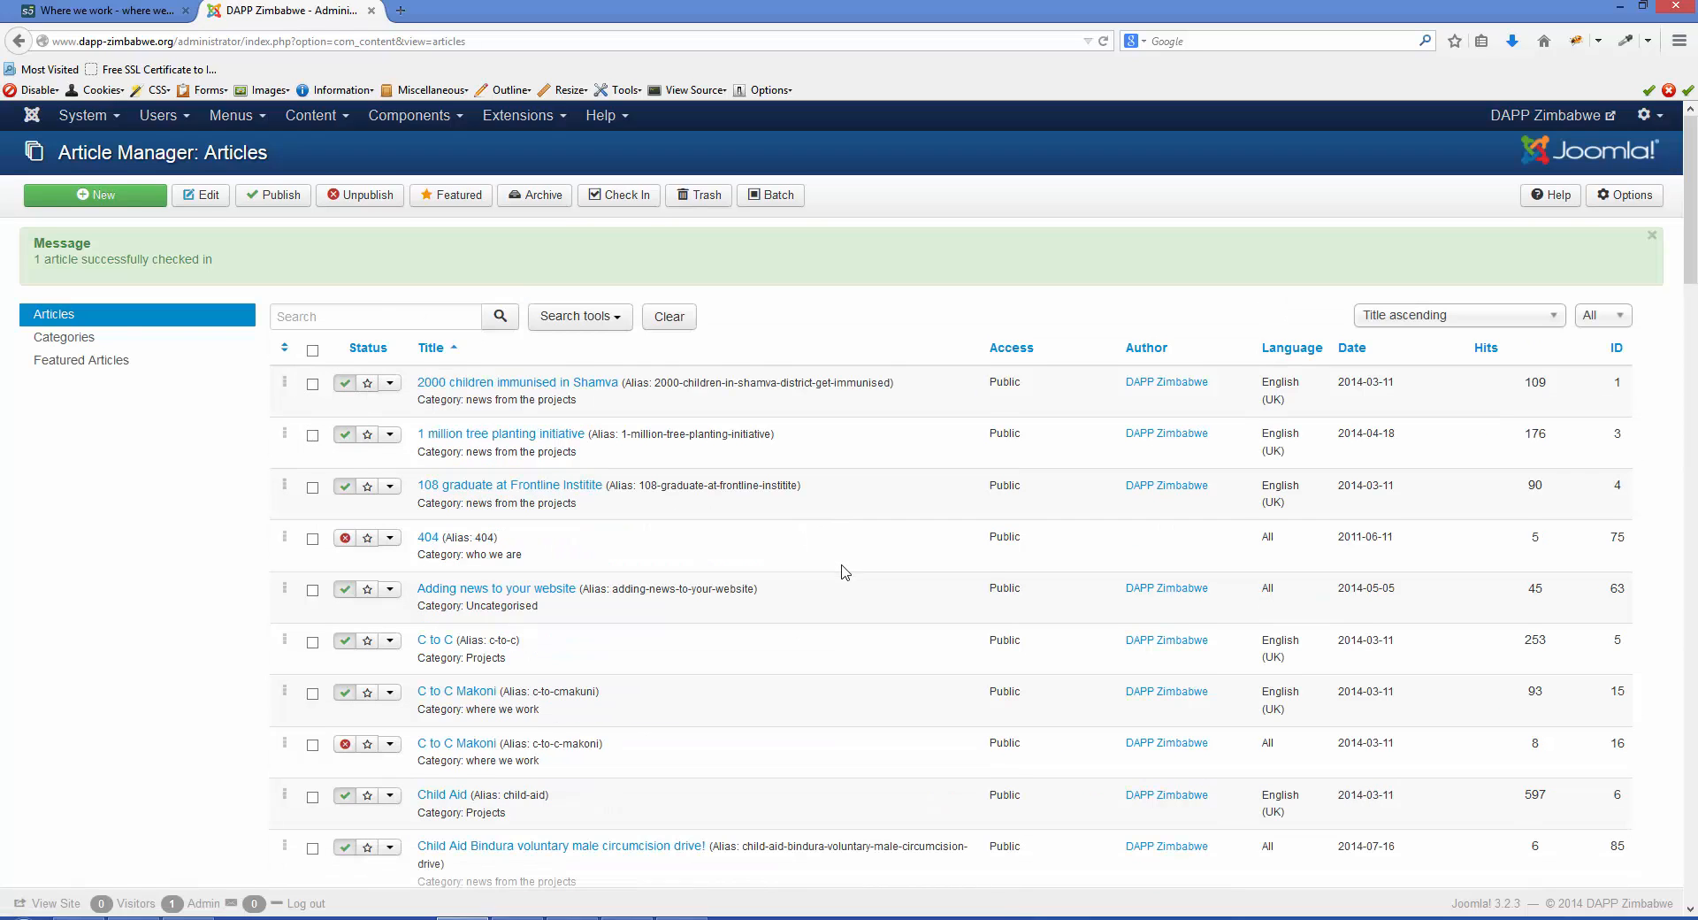
{"action": "scroll", "coordinate": [841, 573], "scroll_direction": "down", "scroll_amount": 20}
{"action": "scroll", "coordinate": [839, 578], "scroll_direction": "down", "scroll_amount": 20}
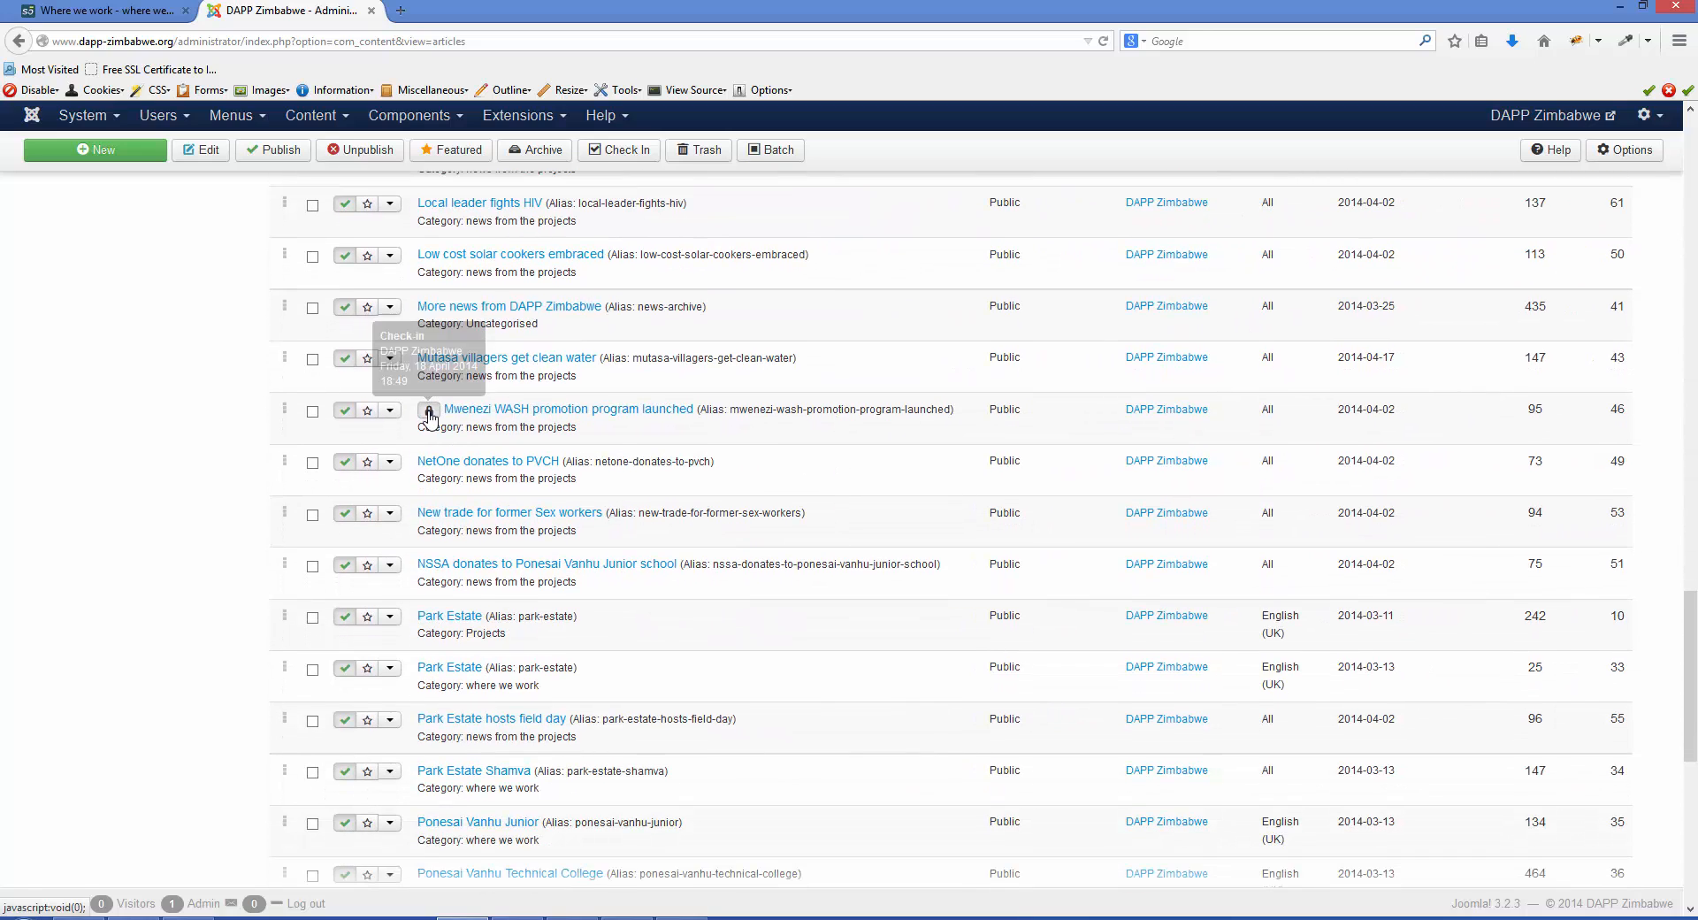
{"action": "left_click", "coordinate": [429, 413]}
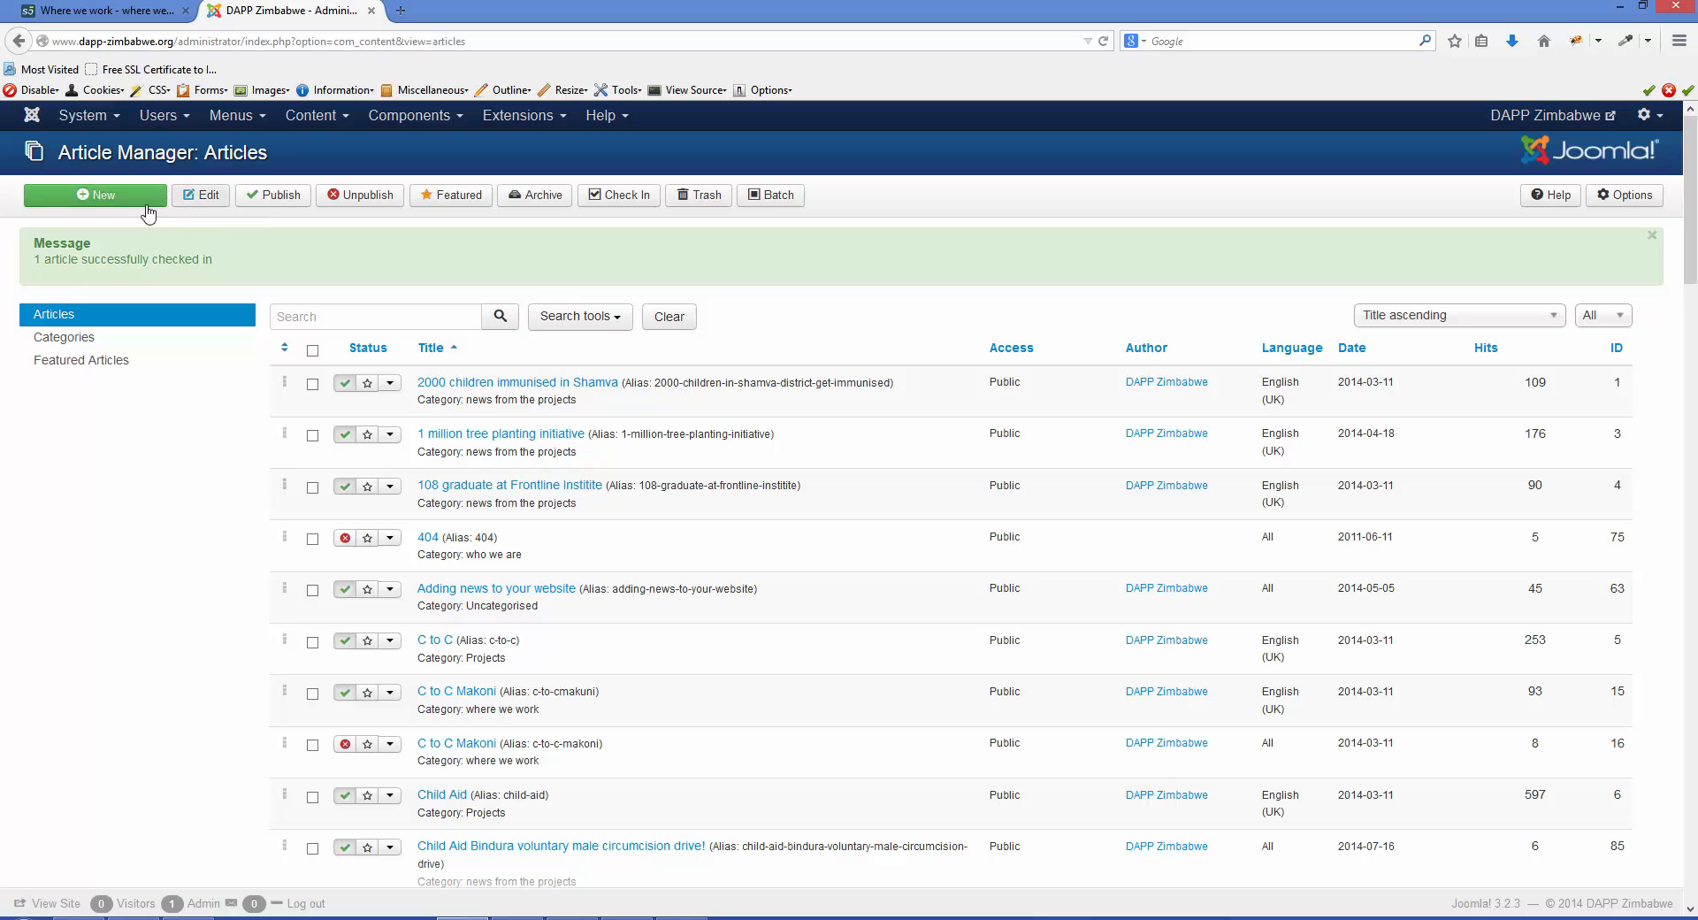
- Start a new article and assign it to the Demo category
{"action": "left_click", "coordinate": [100, 199]}
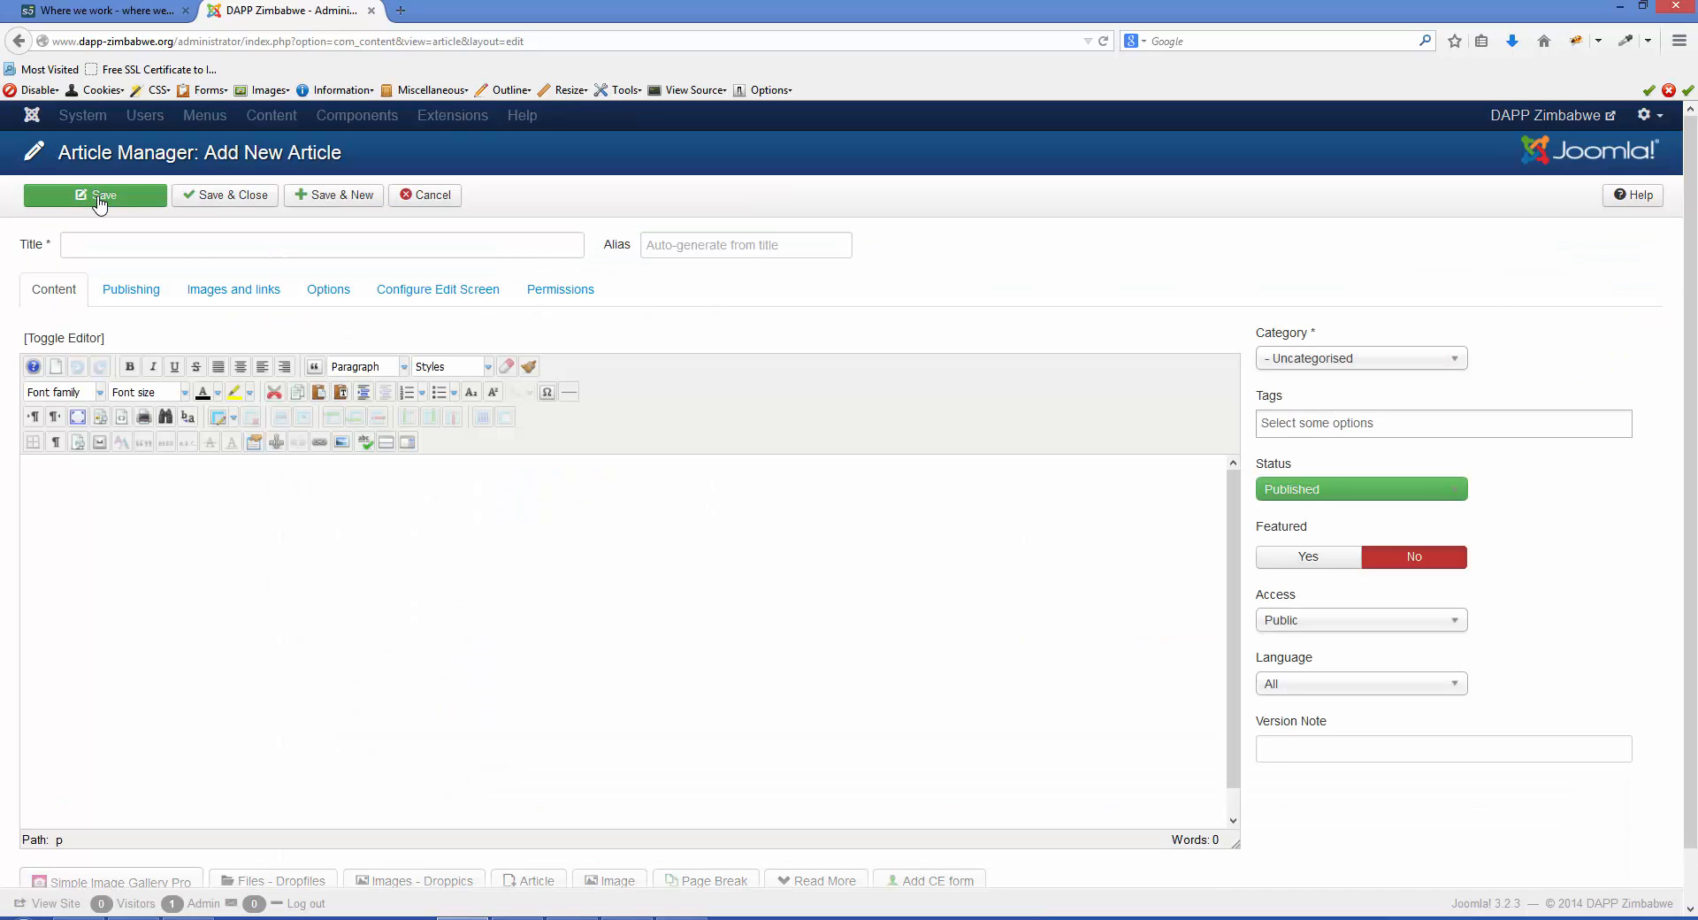
{"action": "left_click", "coordinate": [111, 245]}
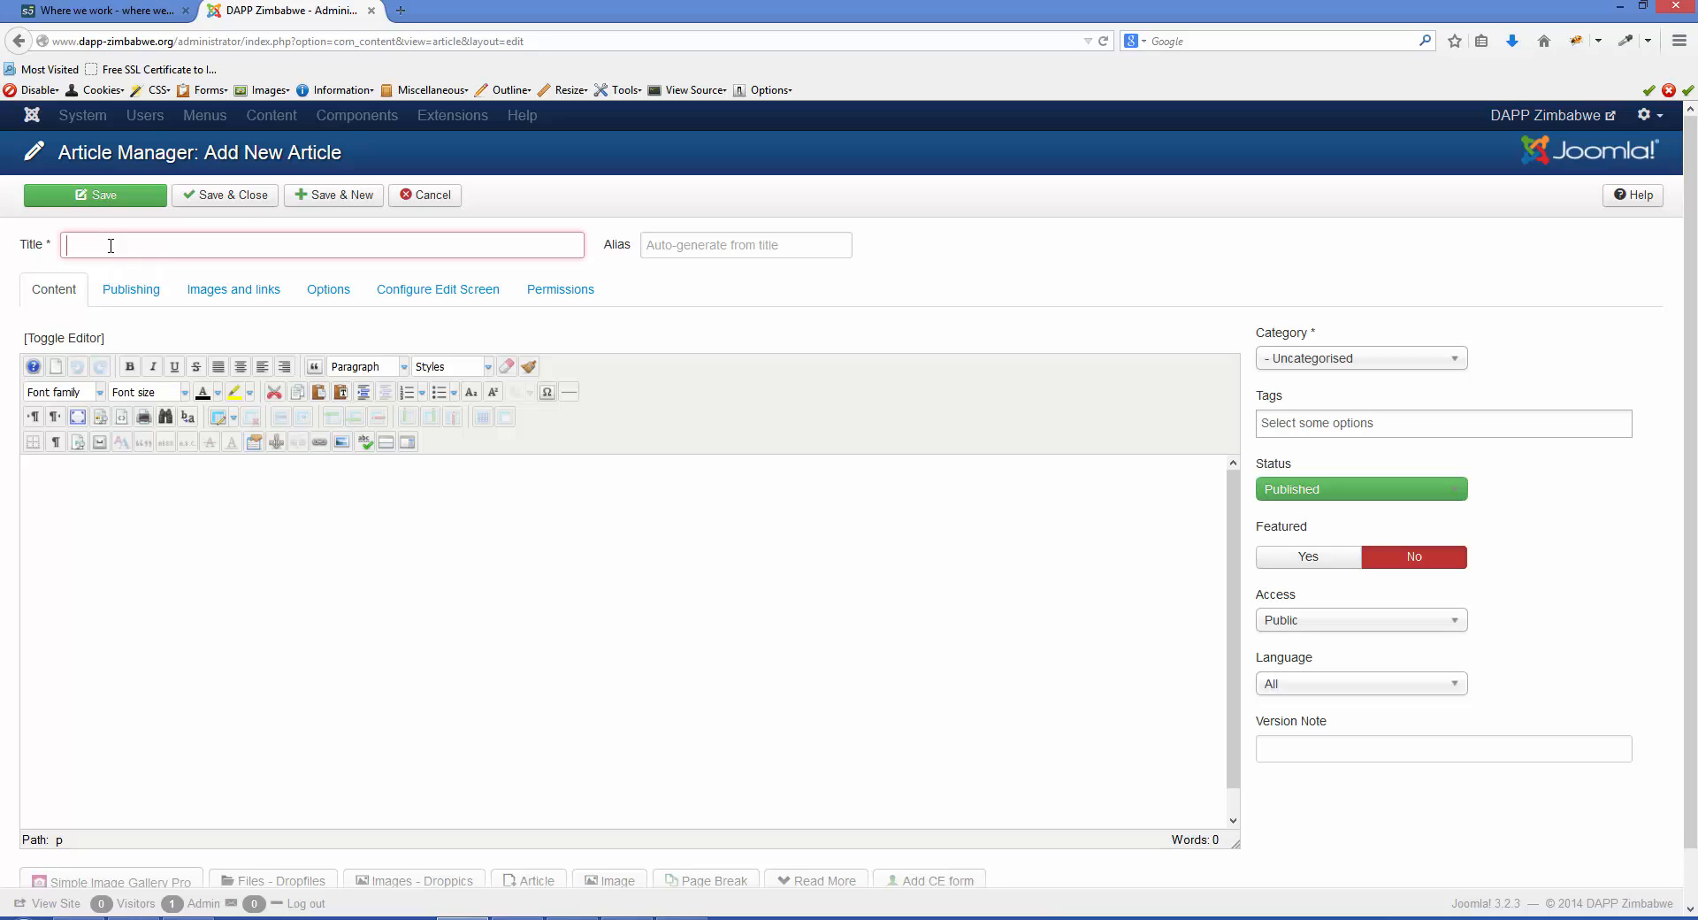
{"action": "left_click", "coordinate": [1455, 358]}
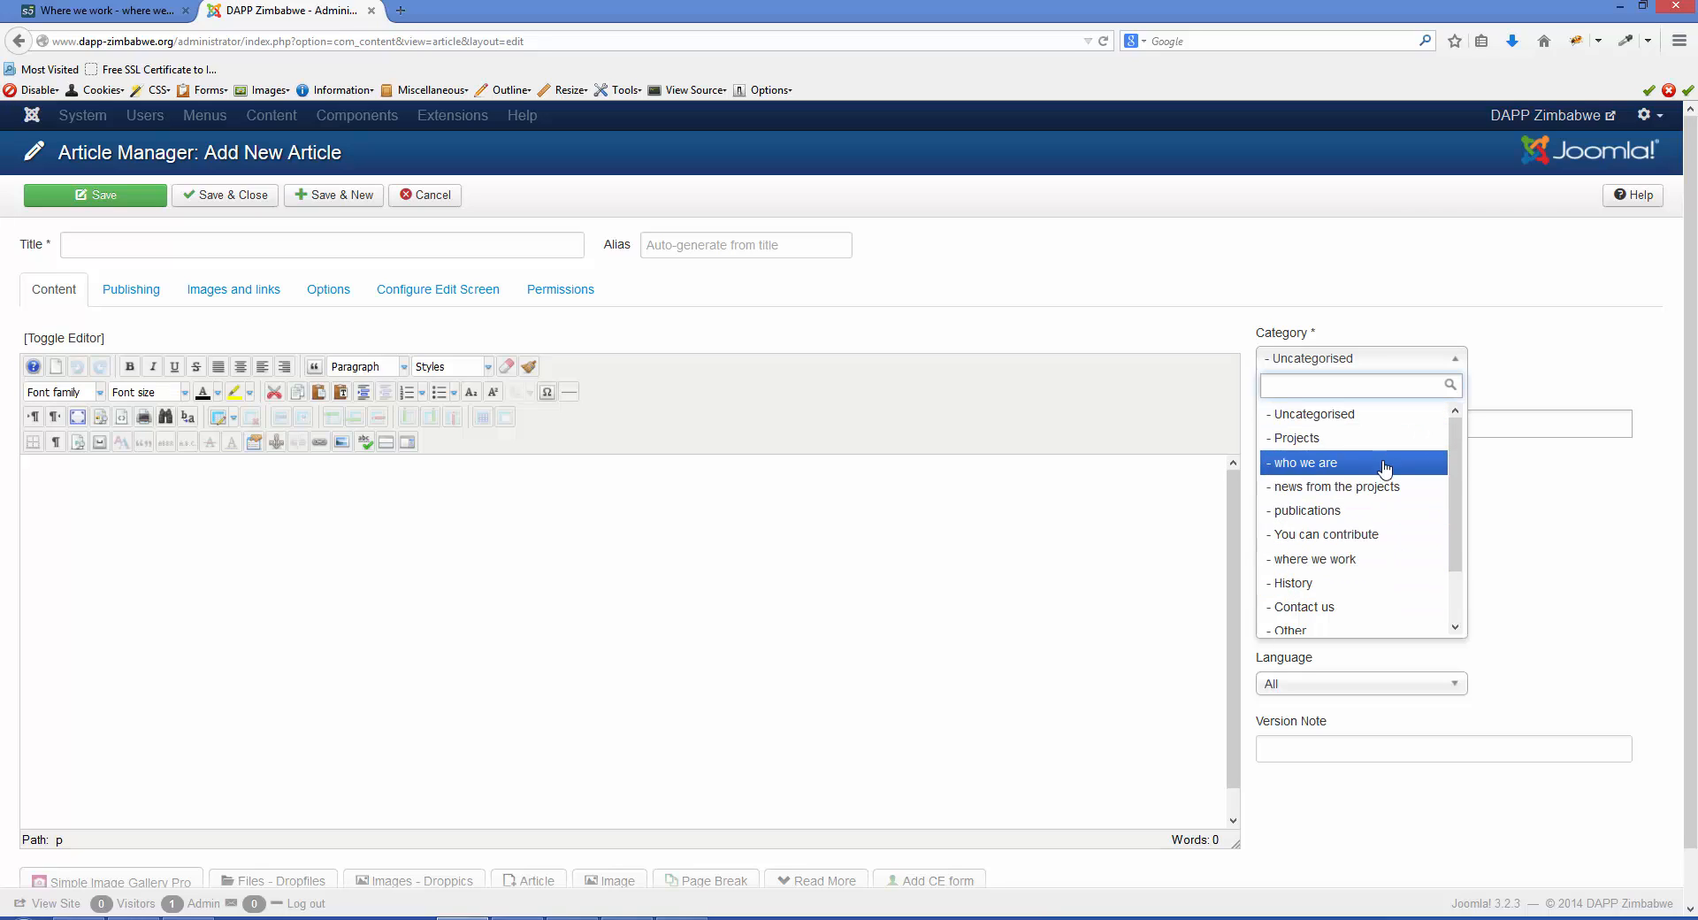
{"action": "left_click", "coordinate": [1373, 560]}
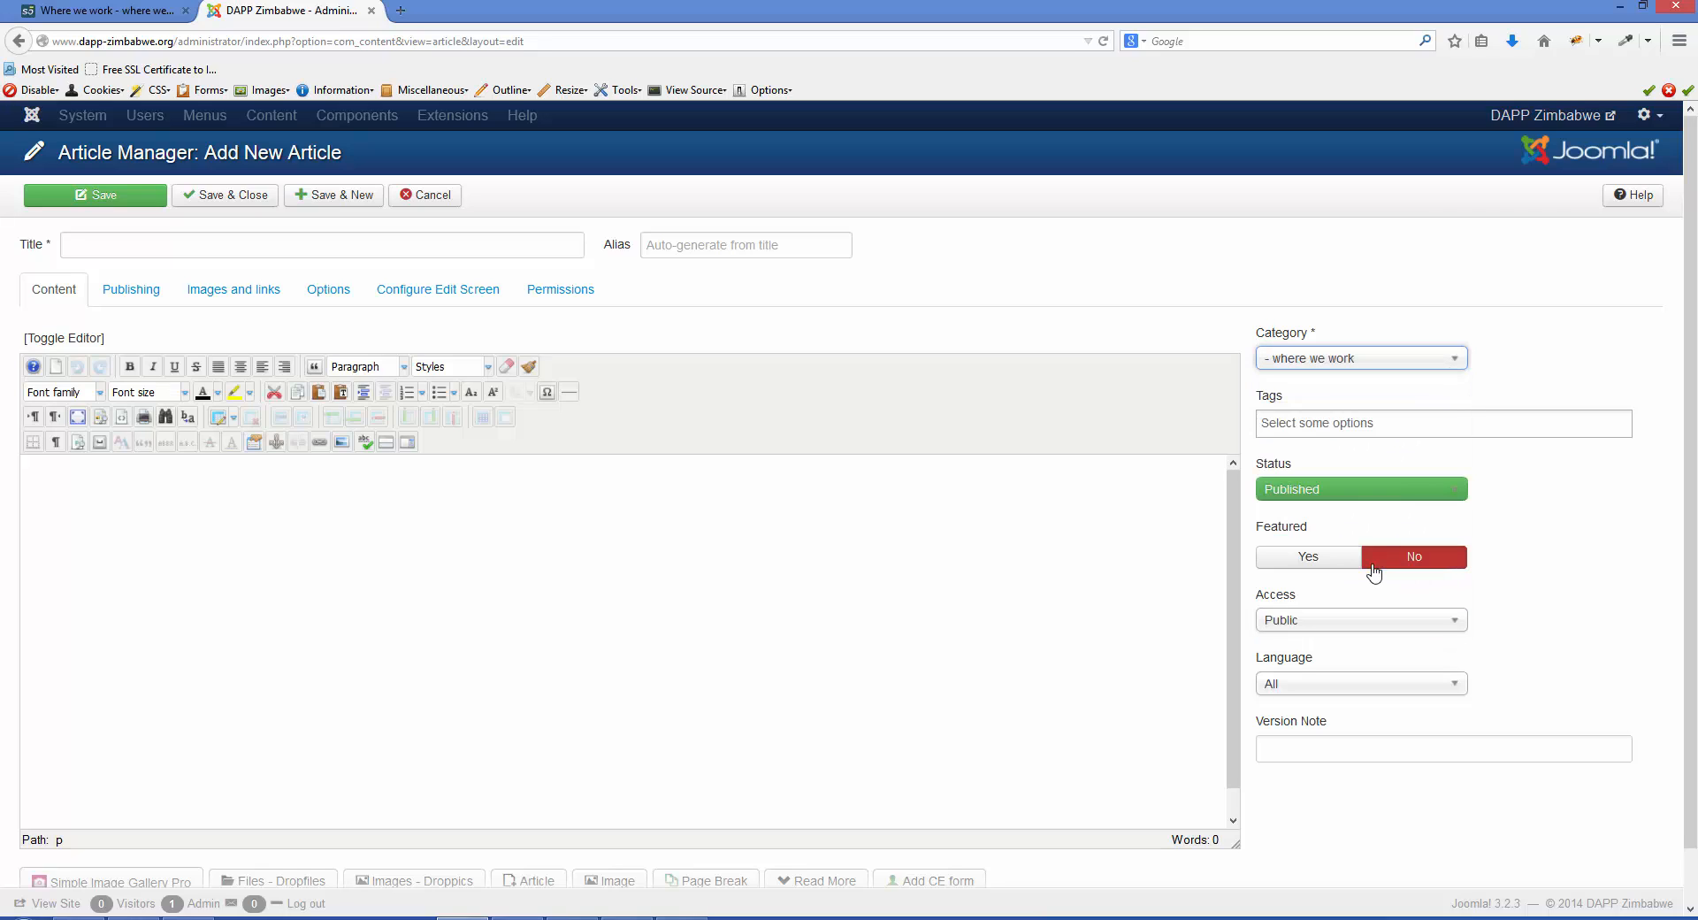
{"action": "left_click", "coordinate": [1457, 364]}
{"action": "scroll", "coordinate": [1455, 495], "scroll_direction": "down", "scroll_amount": 1}
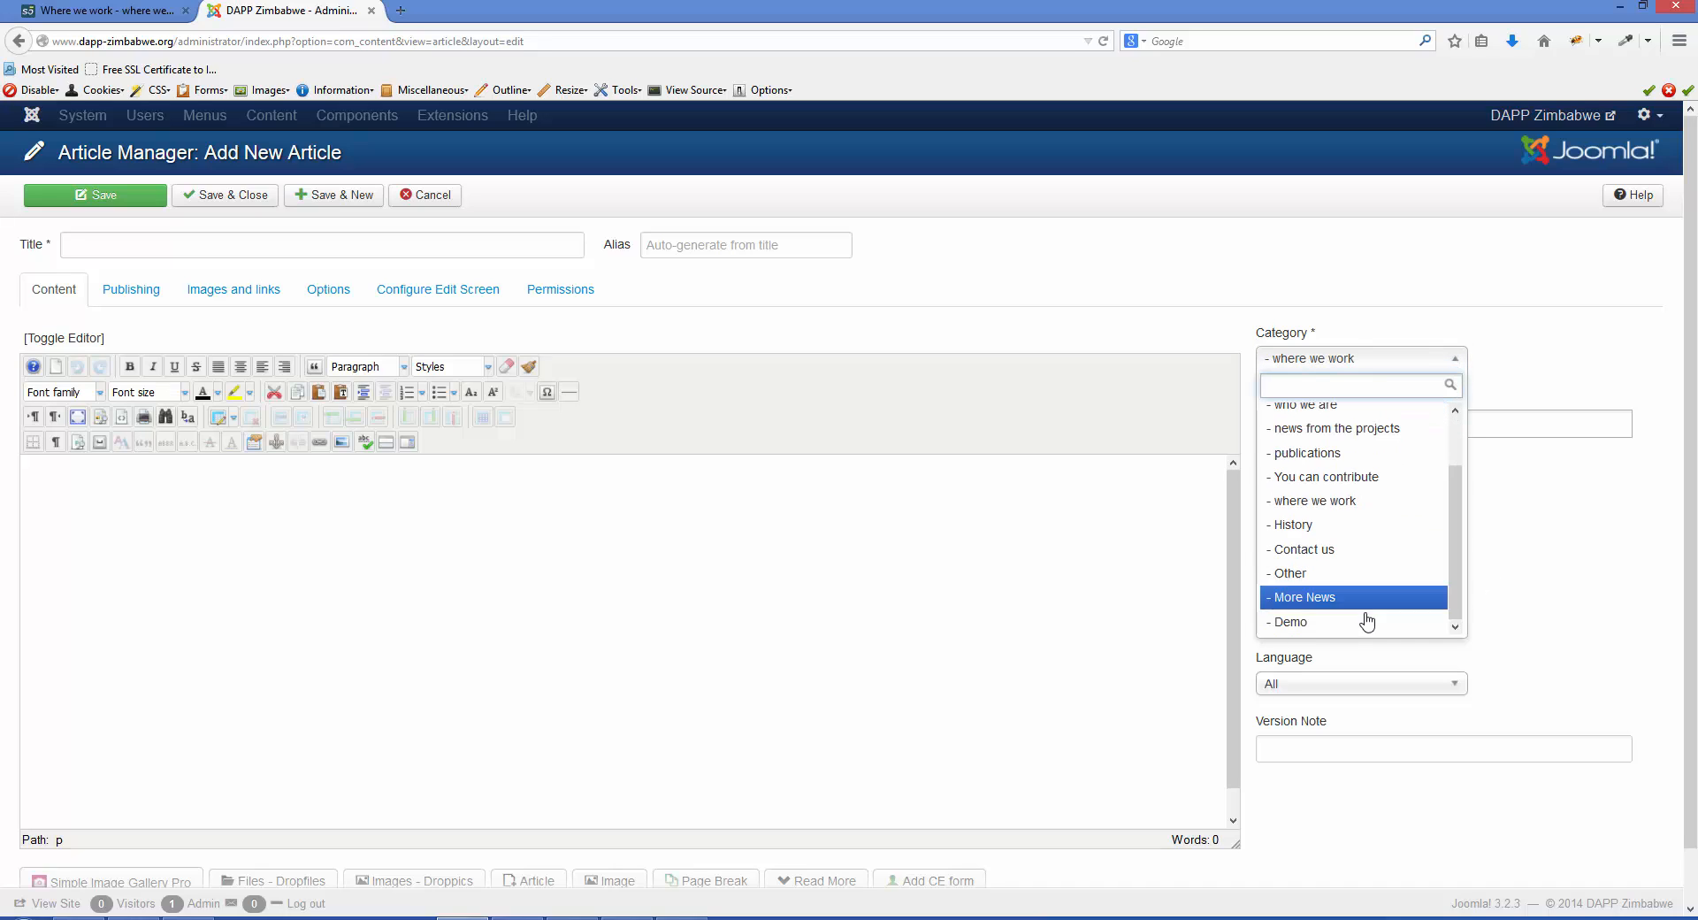
{"action": "left_click", "coordinate": [1360, 624]}
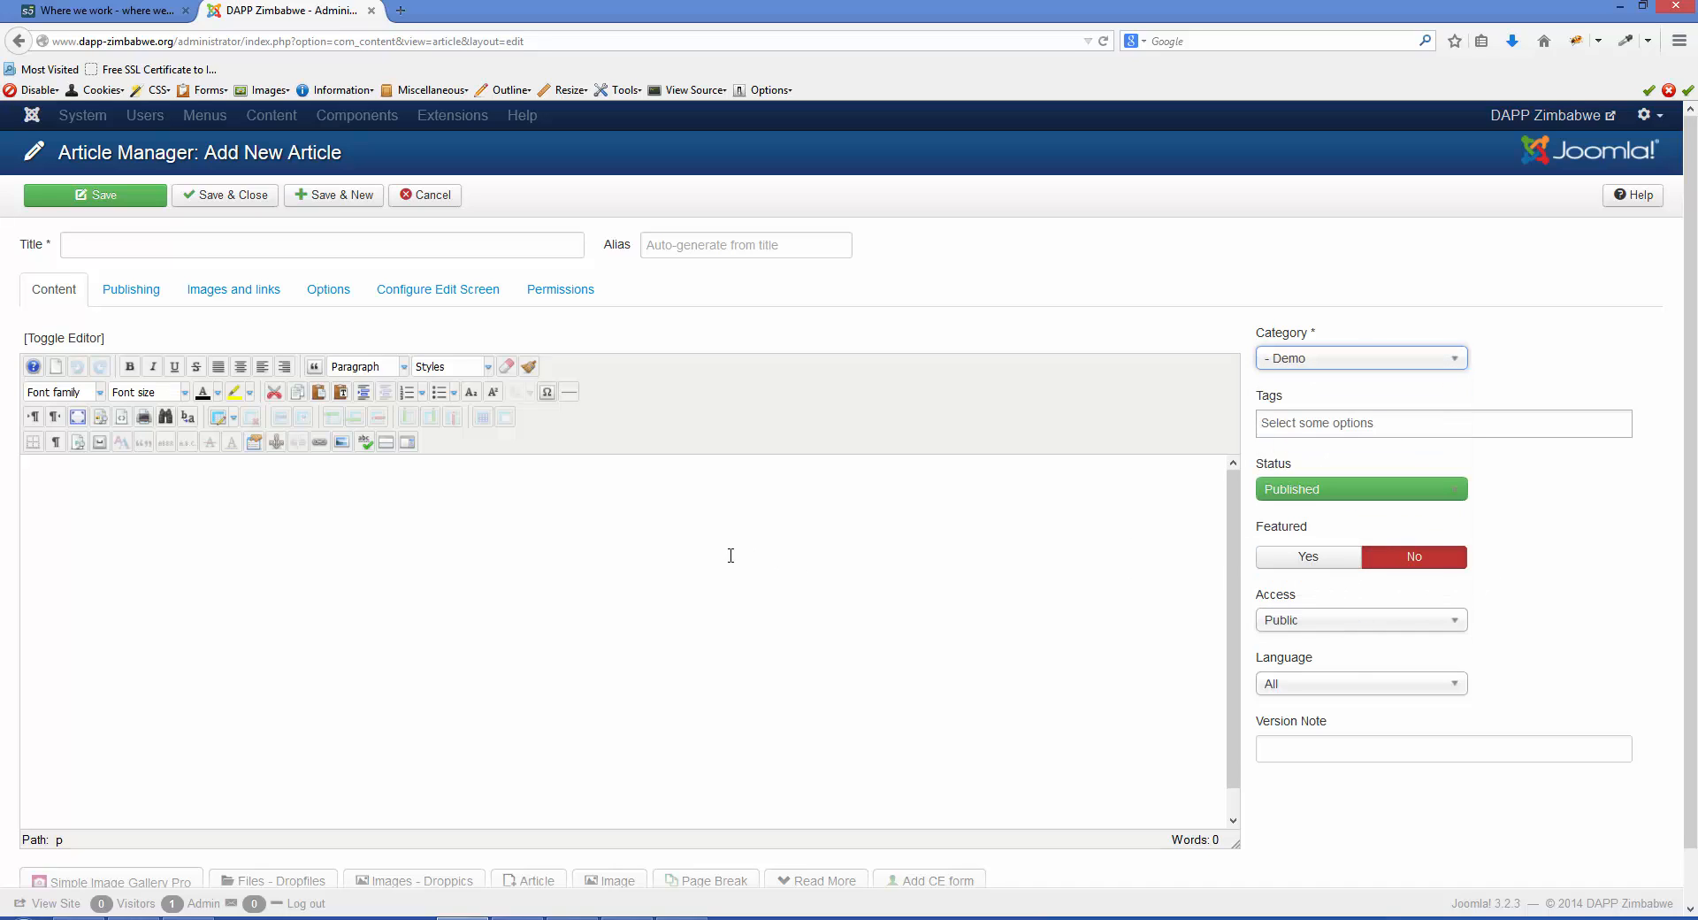
- Give the new article the title "Title" and the body text "Content"
{"action": "left_click", "coordinate": [313, 245]}
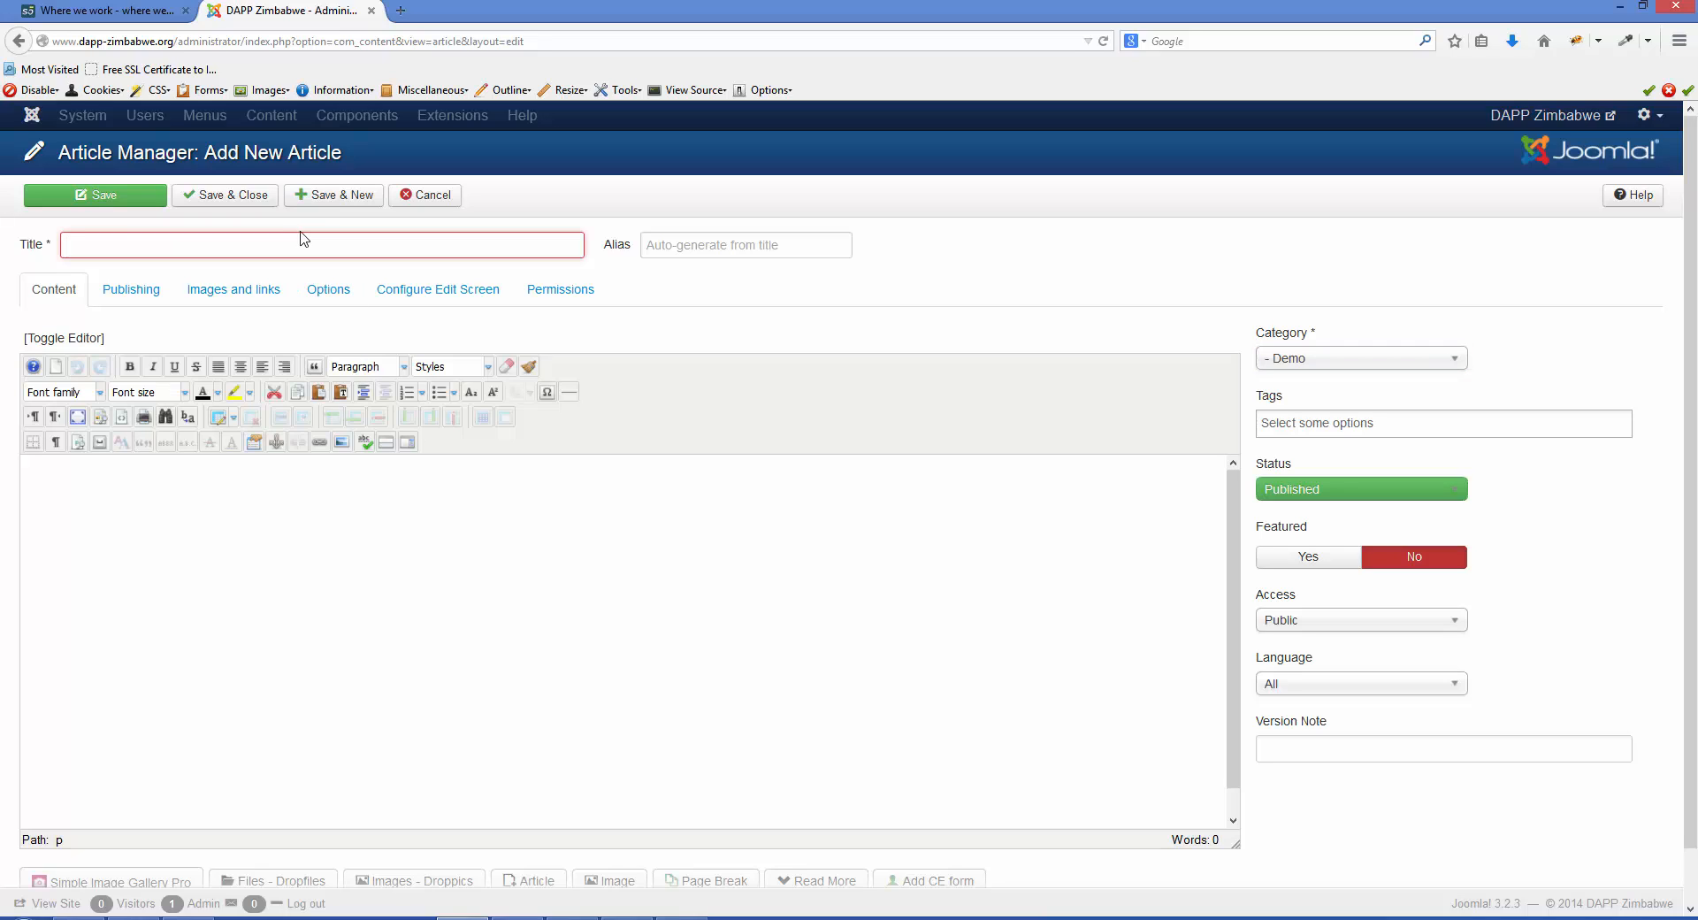
{"action": "type", "text": "Title"}
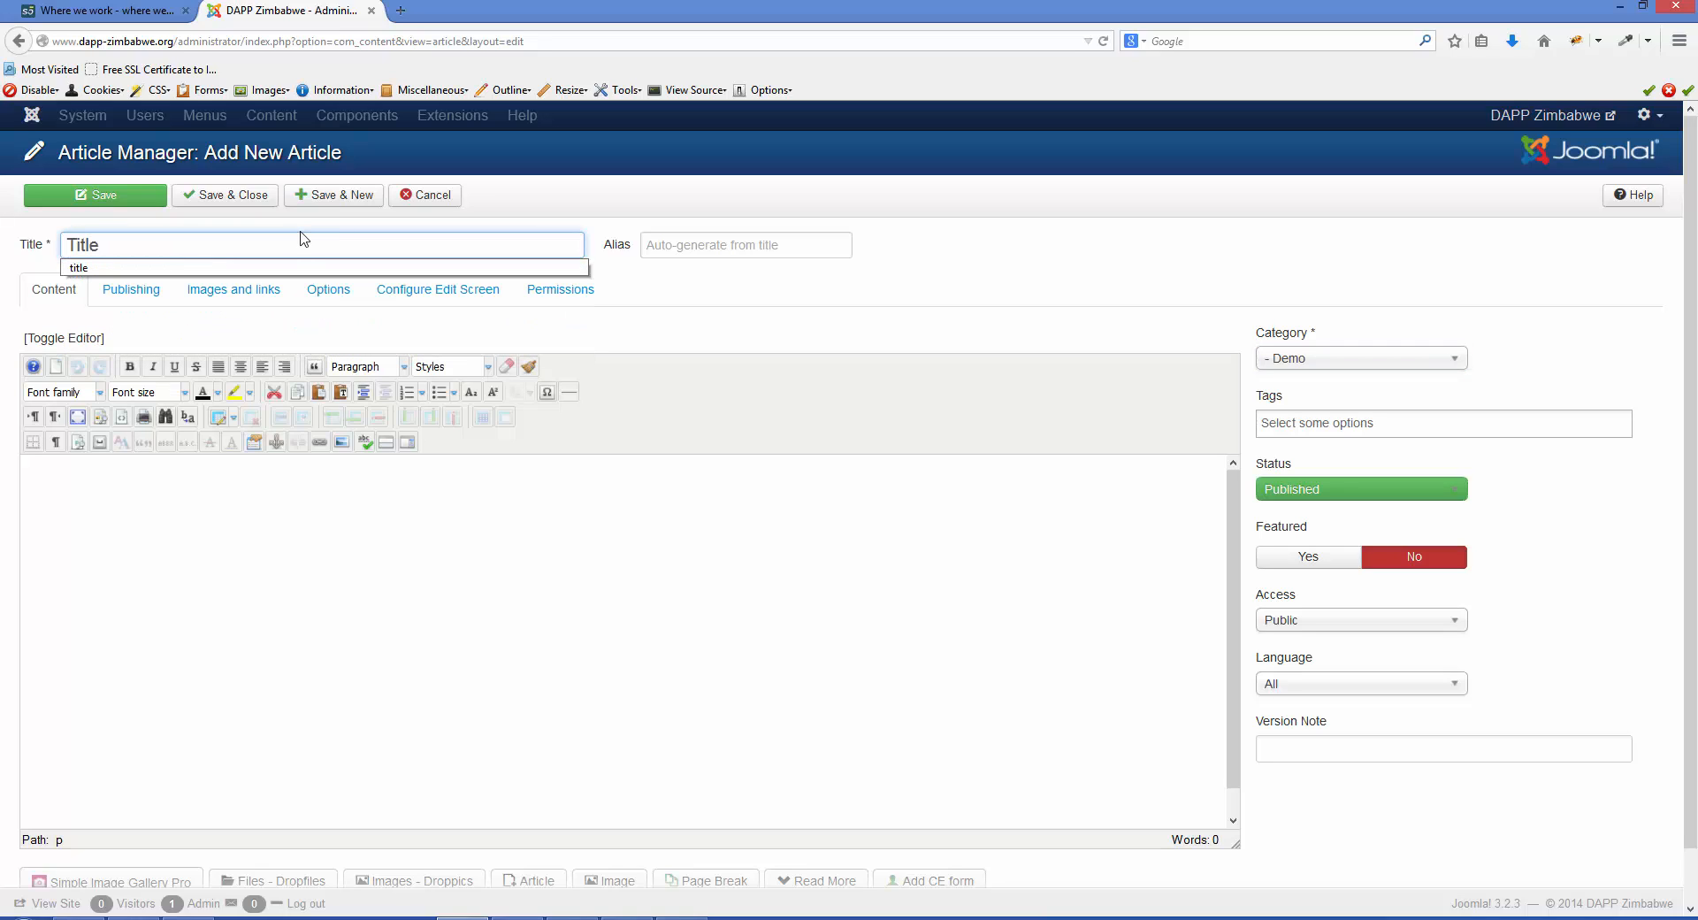
{"action": "left_click", "coordinate": [293, 493]}
{"action": "type", "text": "Content"}
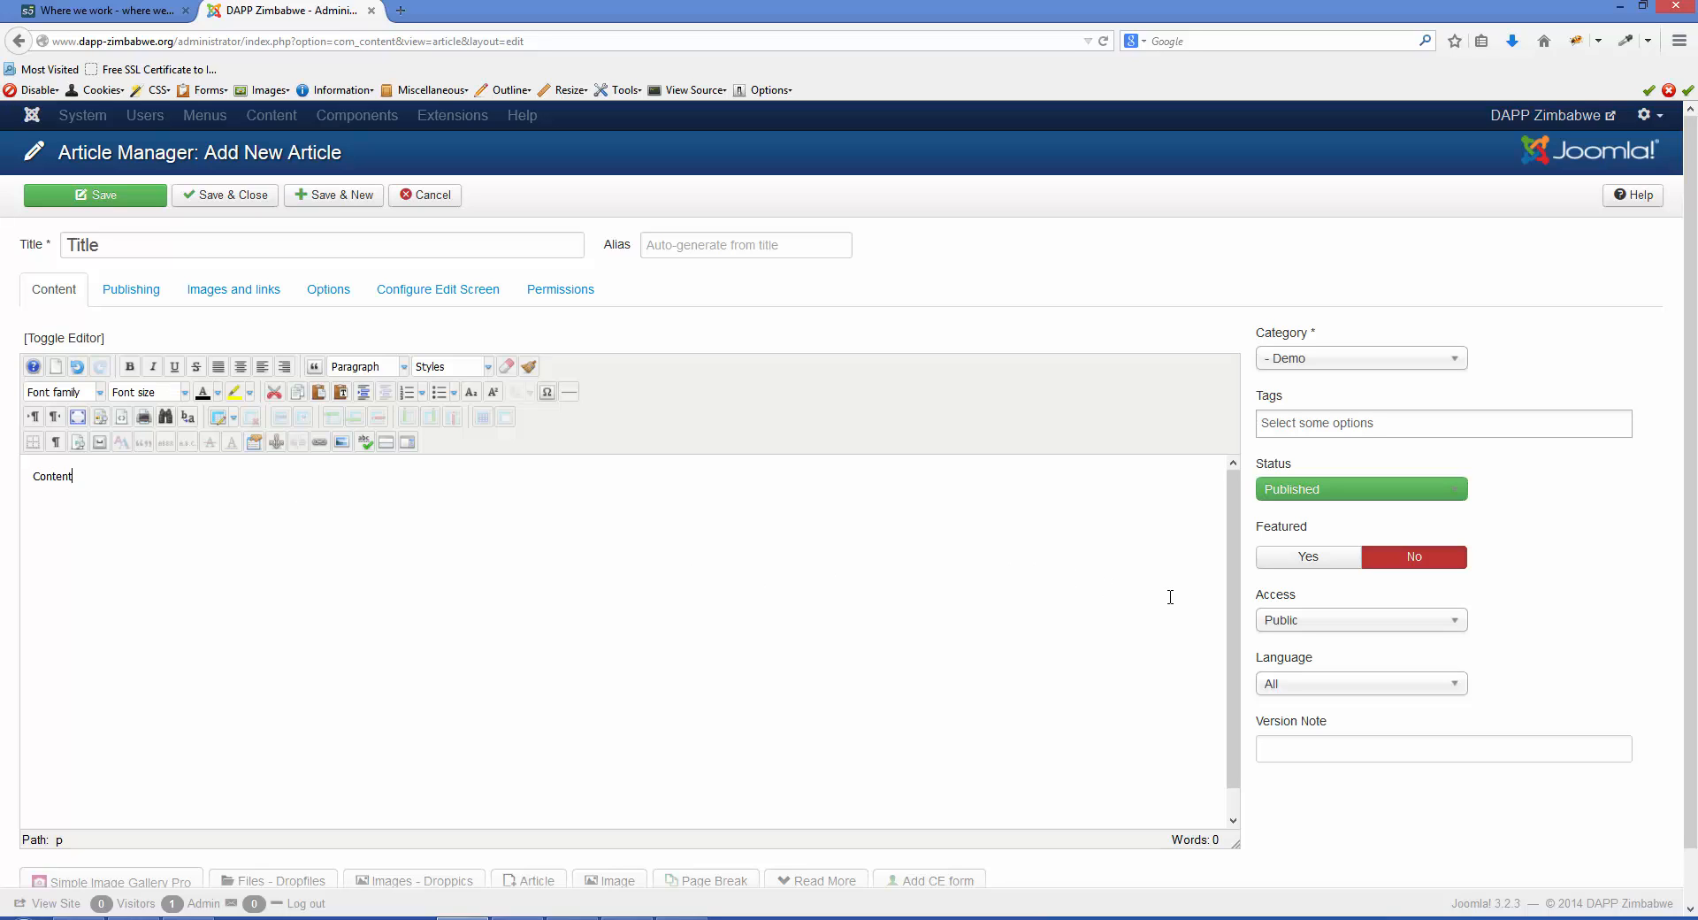
- Insert the Child Aid Gallery from News 2014 below the body text with Droppics, and save and close the article
{"action": "scroll", "coordinate": [1172, 603], "scroll_direction": "down", "scroll_amount": 2}
{"action": "scroll", "coordinate": [1283, 758], "scroll_direction": "down", "scroll_amount": 1}
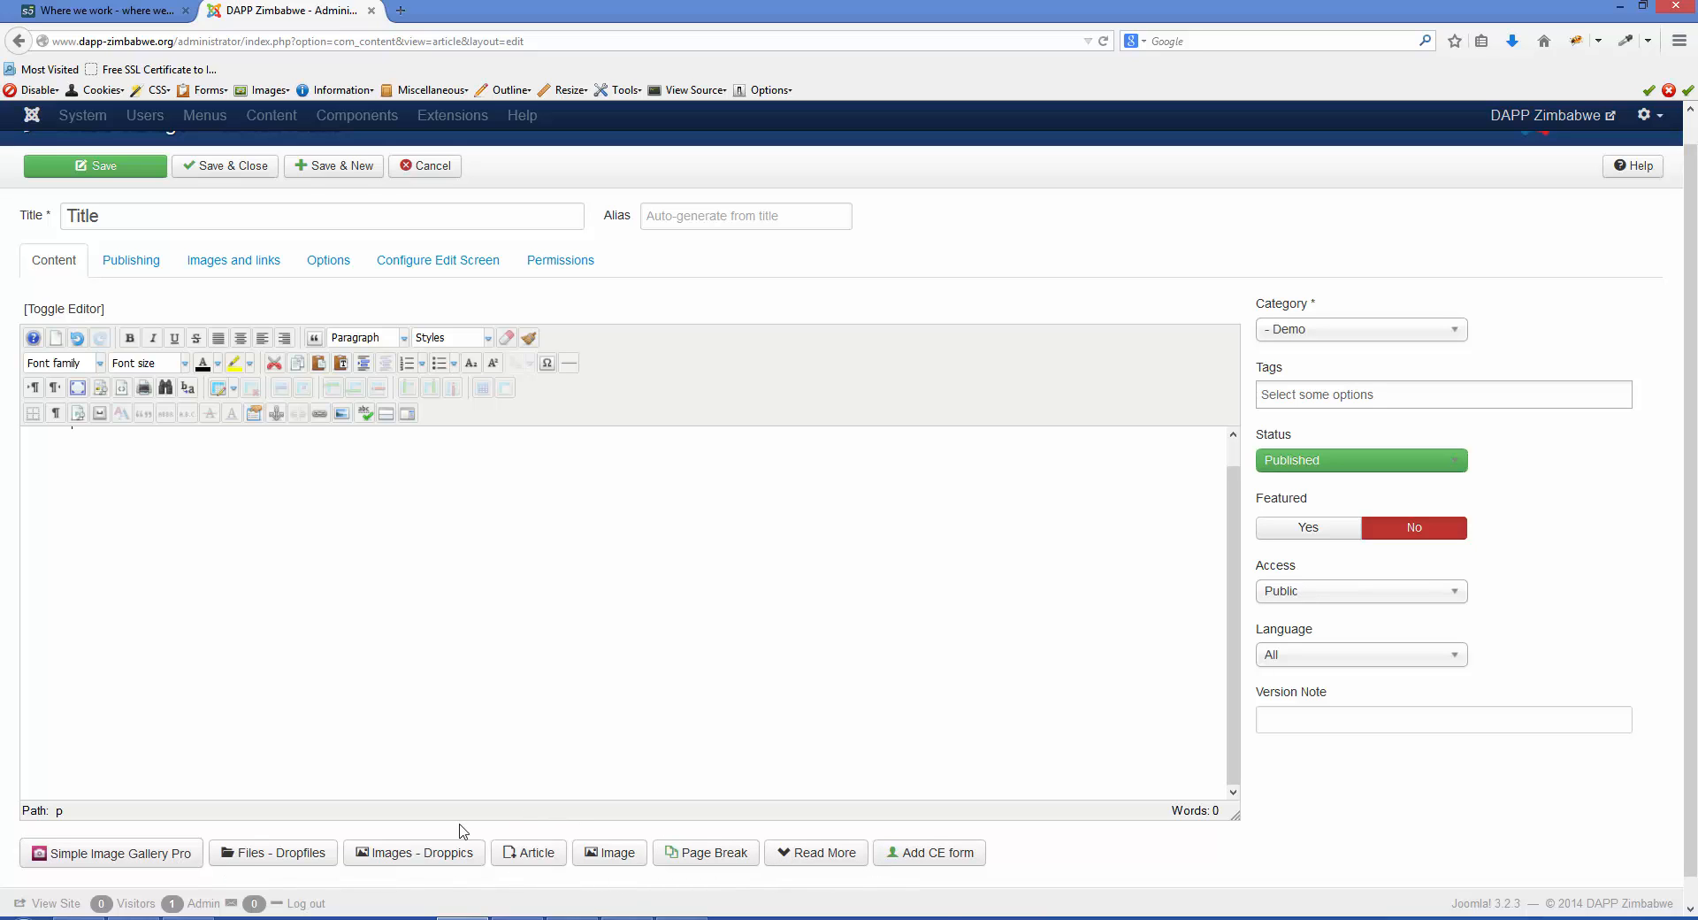
{"action": "left_click", "coordinate": [417, 852]}
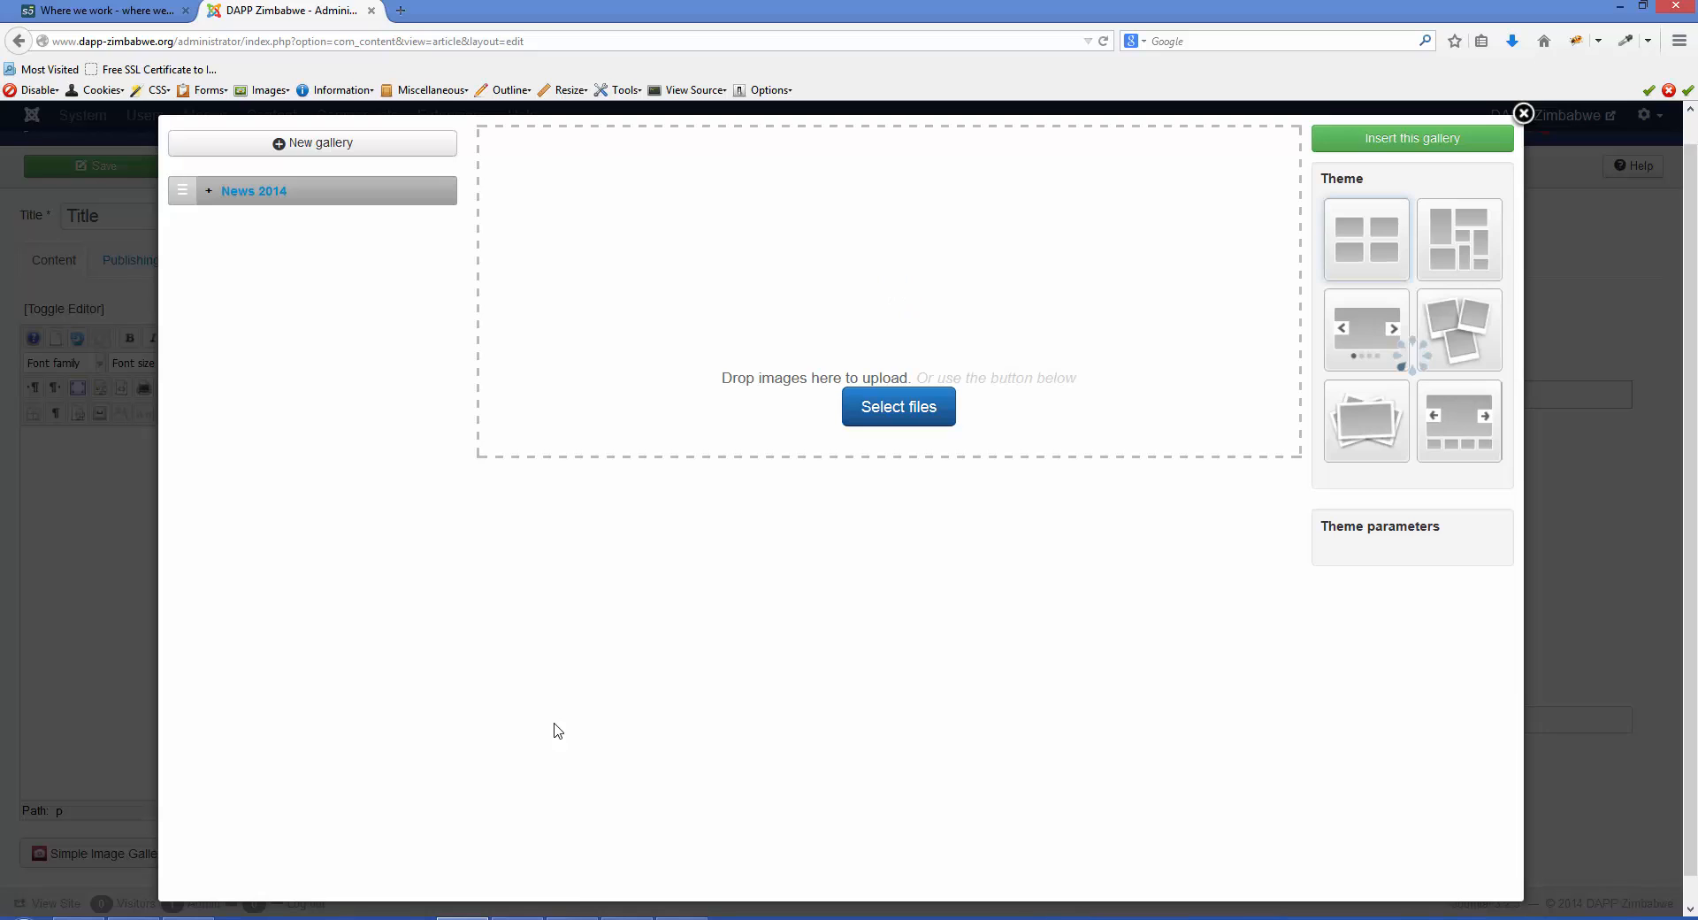
{"action": "left_click", "coordinate": [210, 195]}
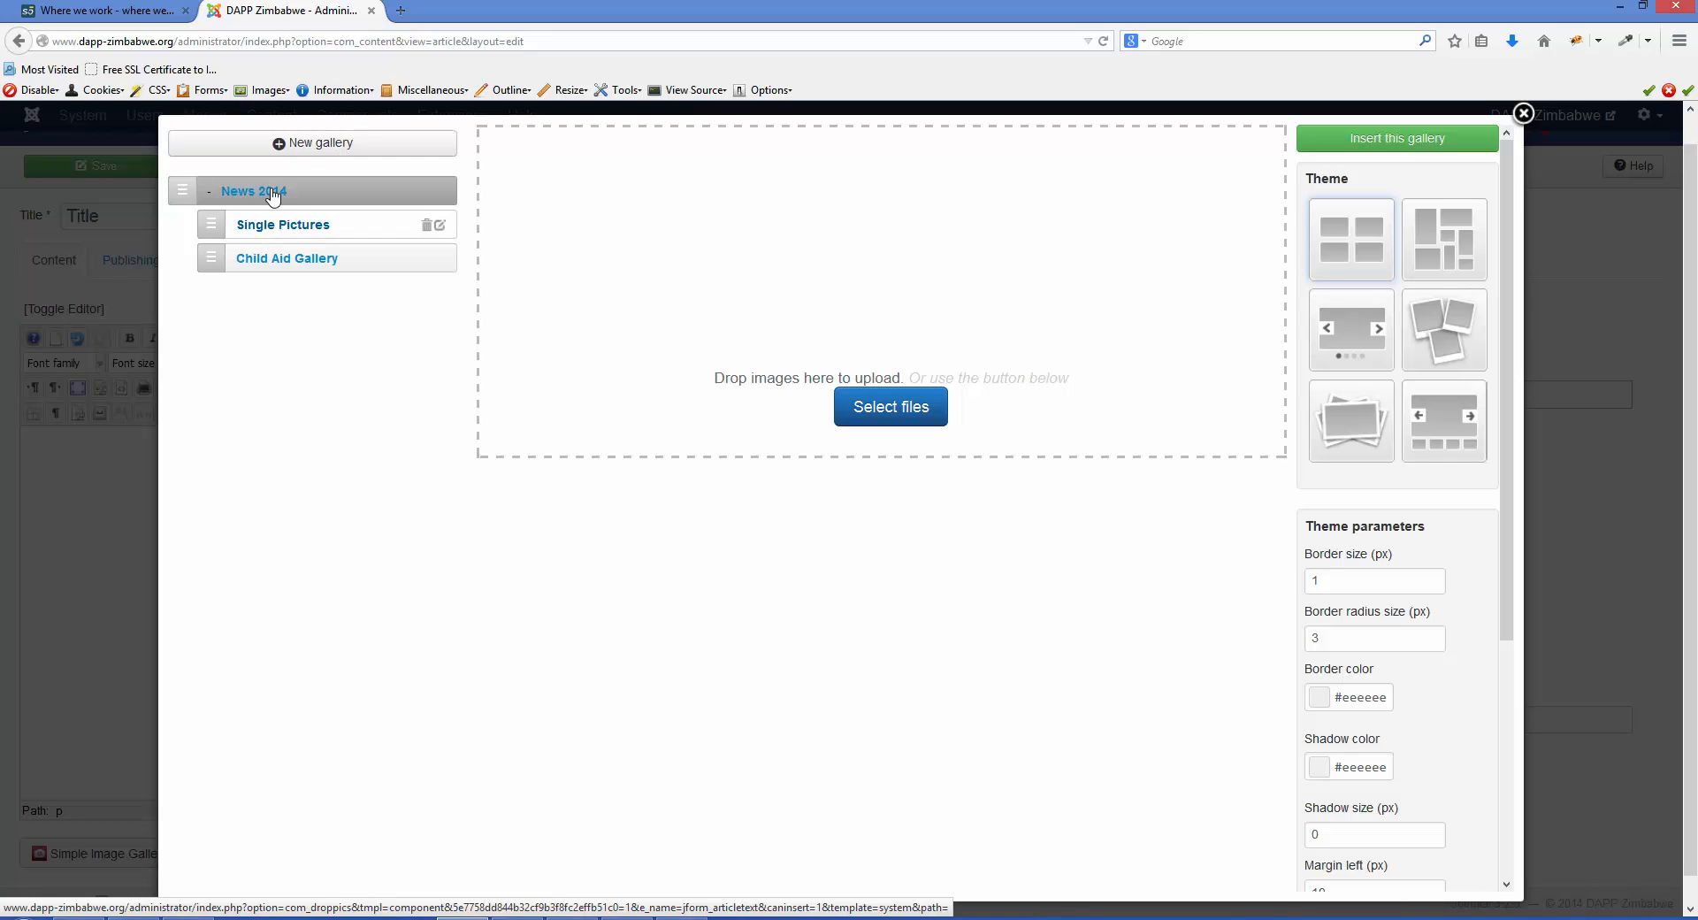
{"action": "left_click", "coordinate": [281, 231]}
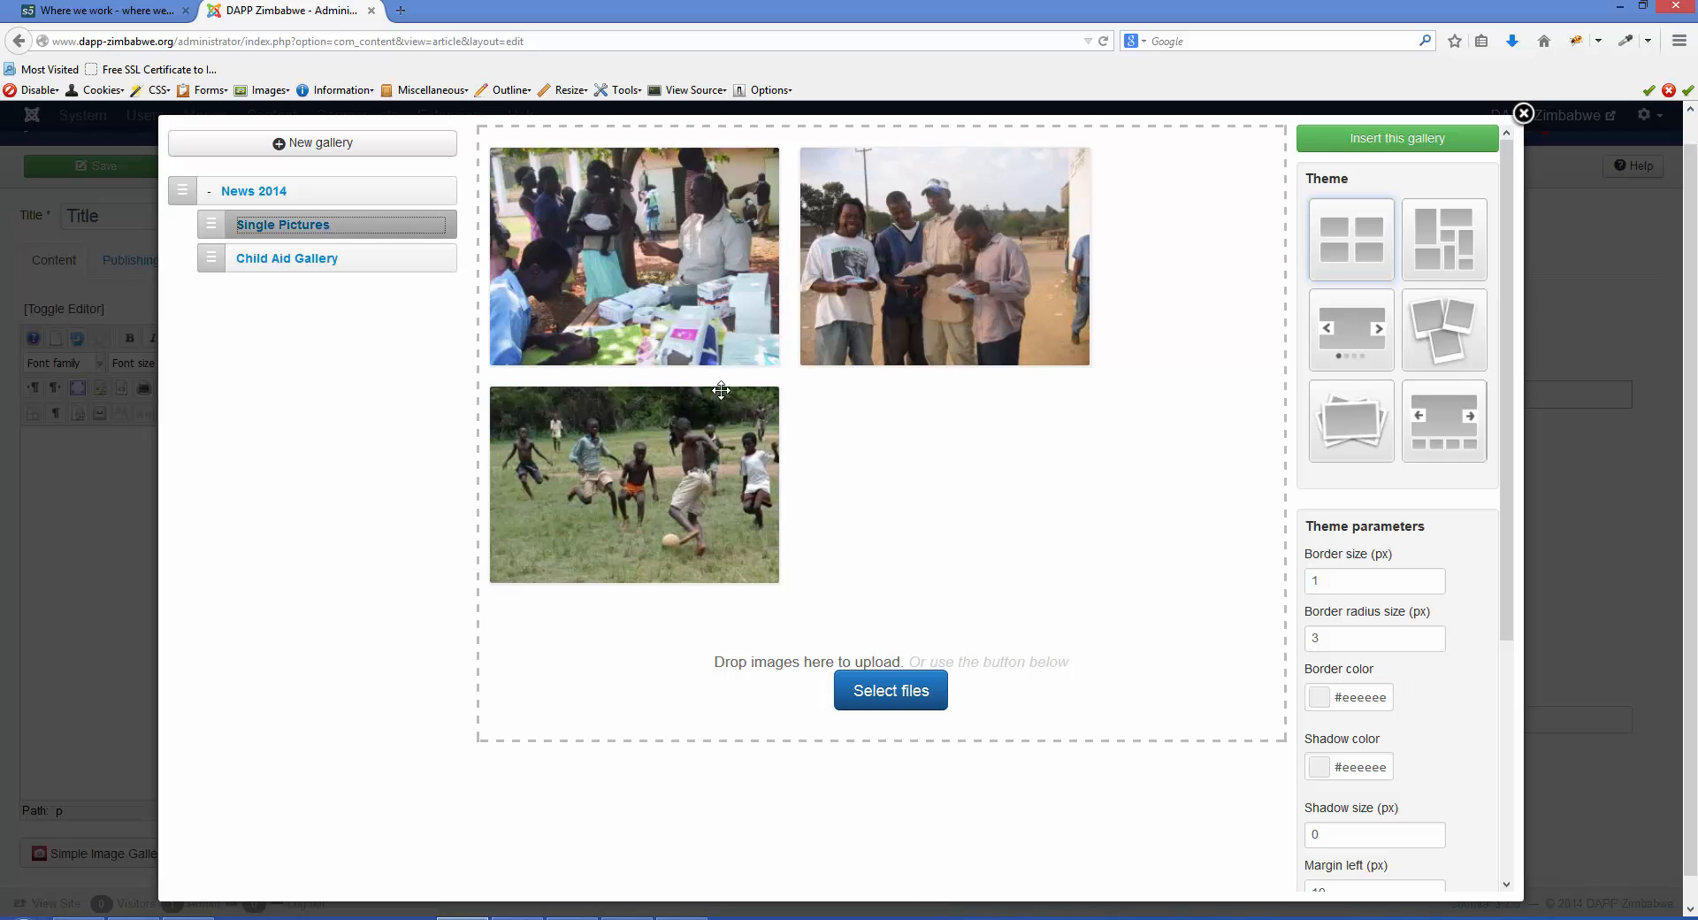
{"action": "left_click", "coordinate": [306, 261]}
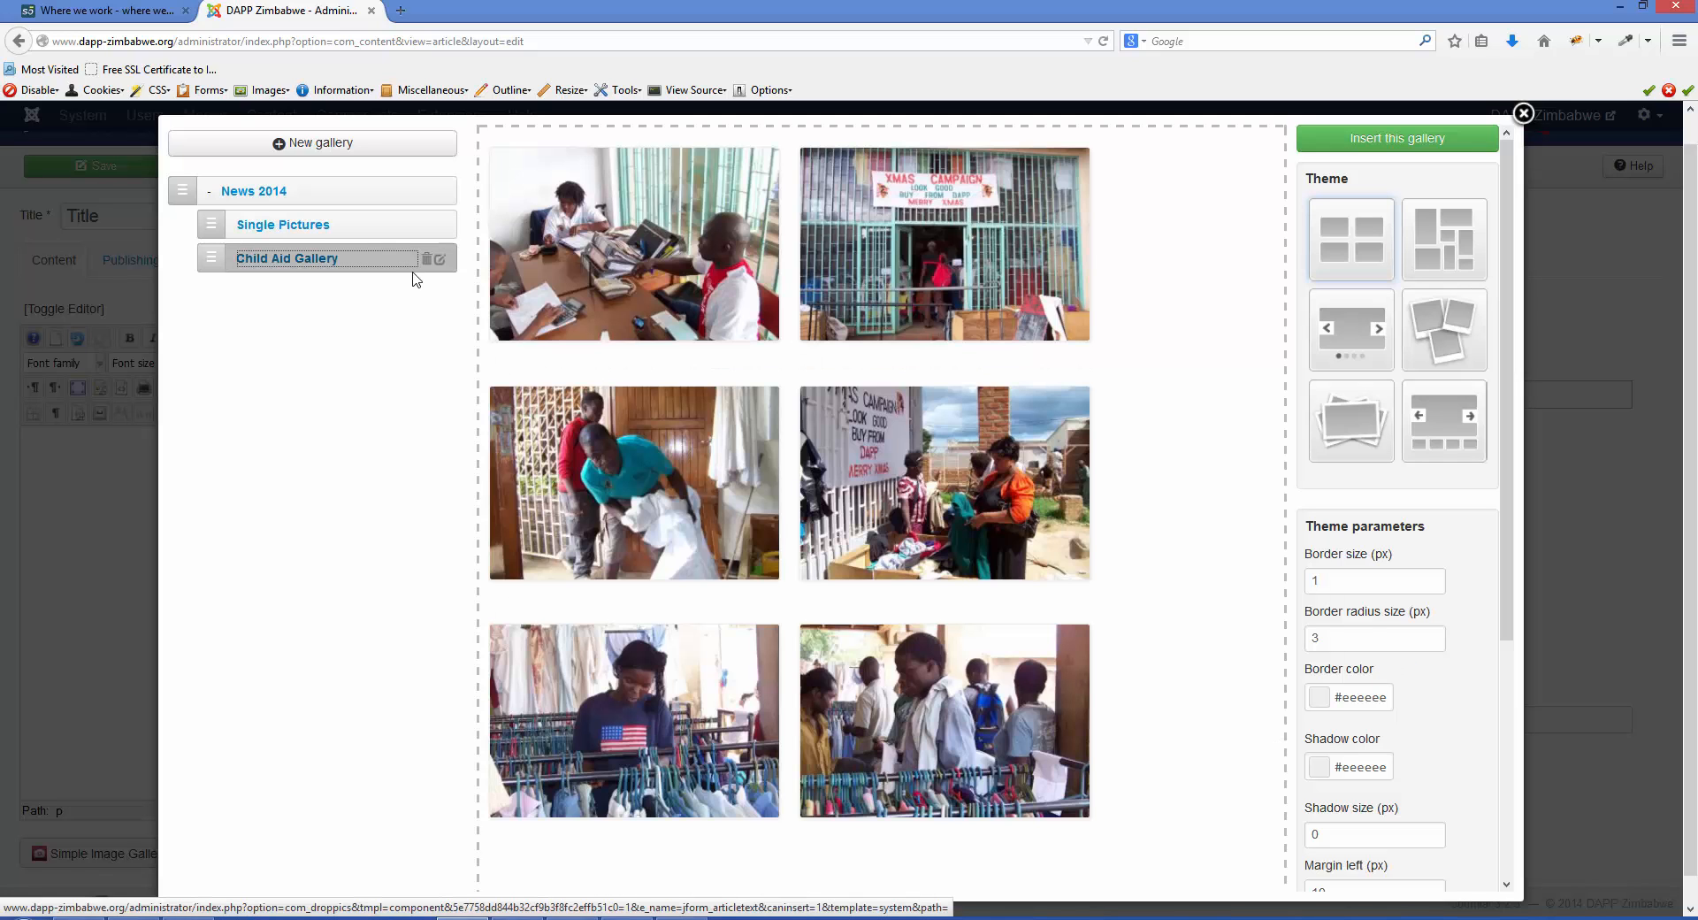
{"action": "left_click", "coordinate": [1392, 141]}
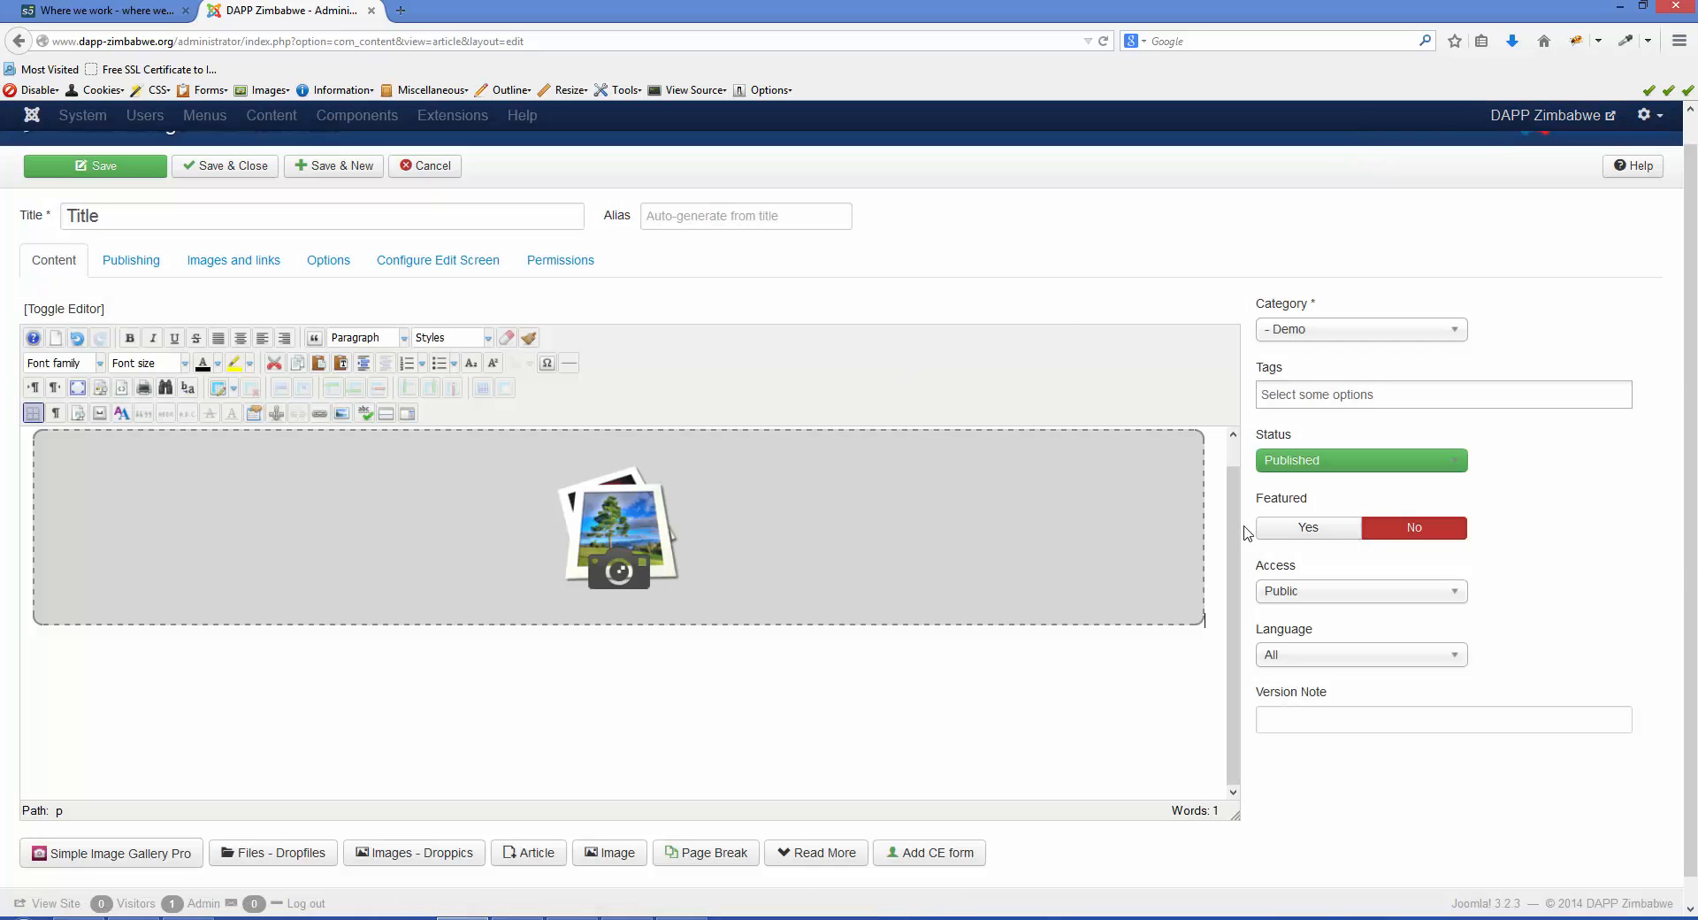
{"action": "scroll", "coordinate": [1234, 474], "scroll_direction": "up", "scroll_amount": 1}
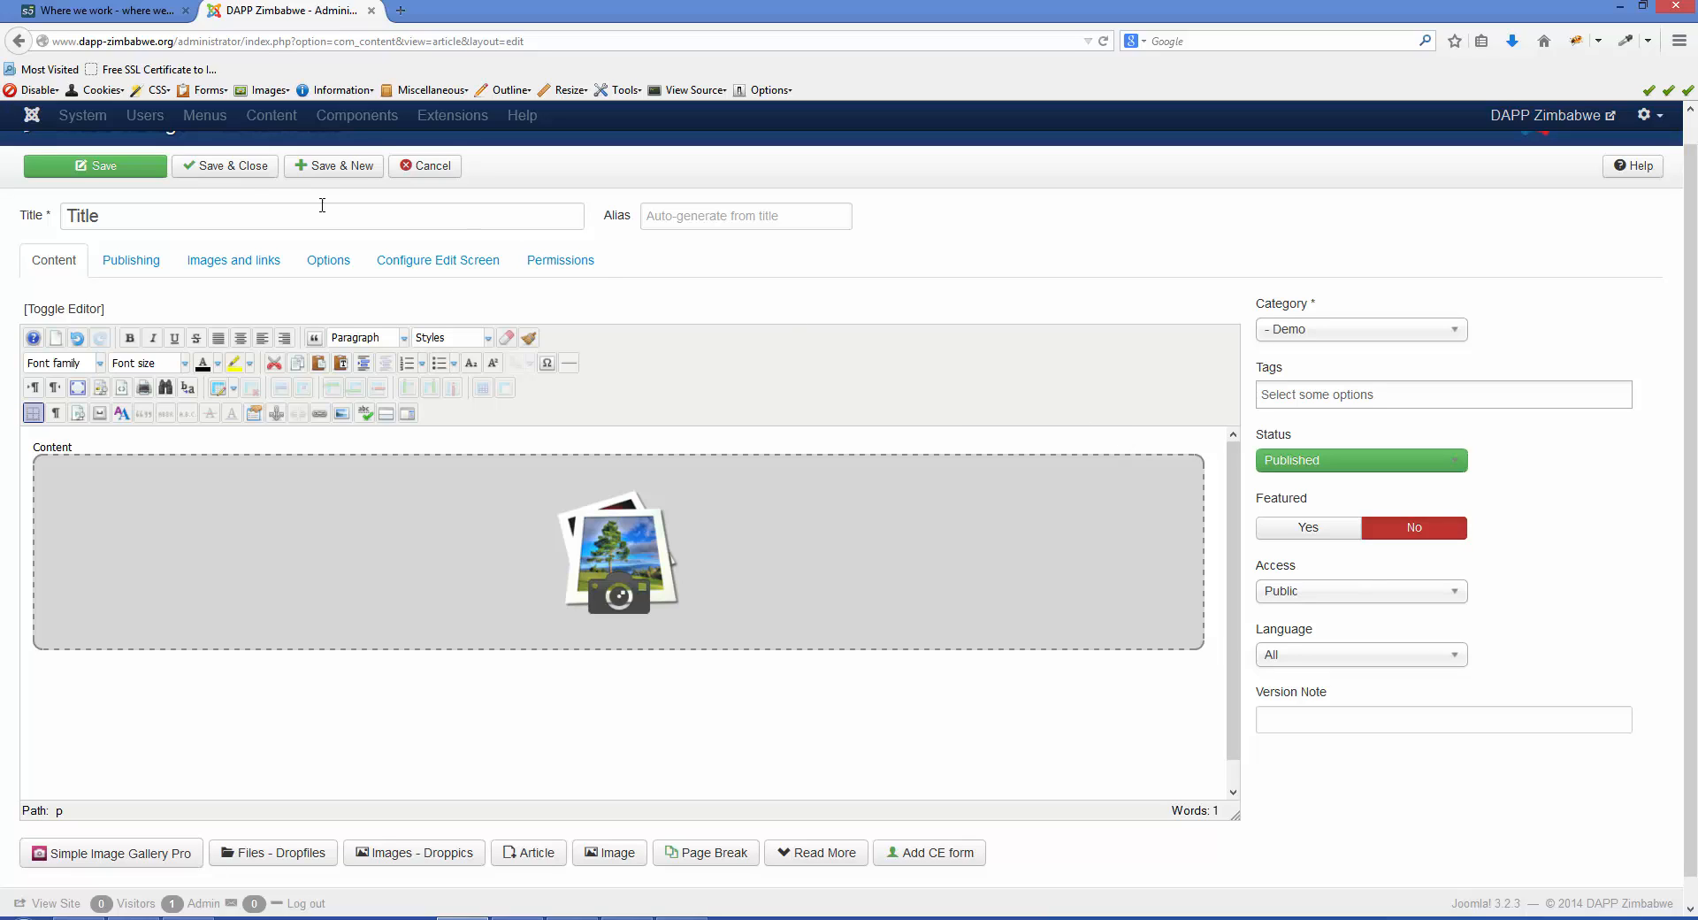
{"action": "left_click", "coordinate": [225, 168]}
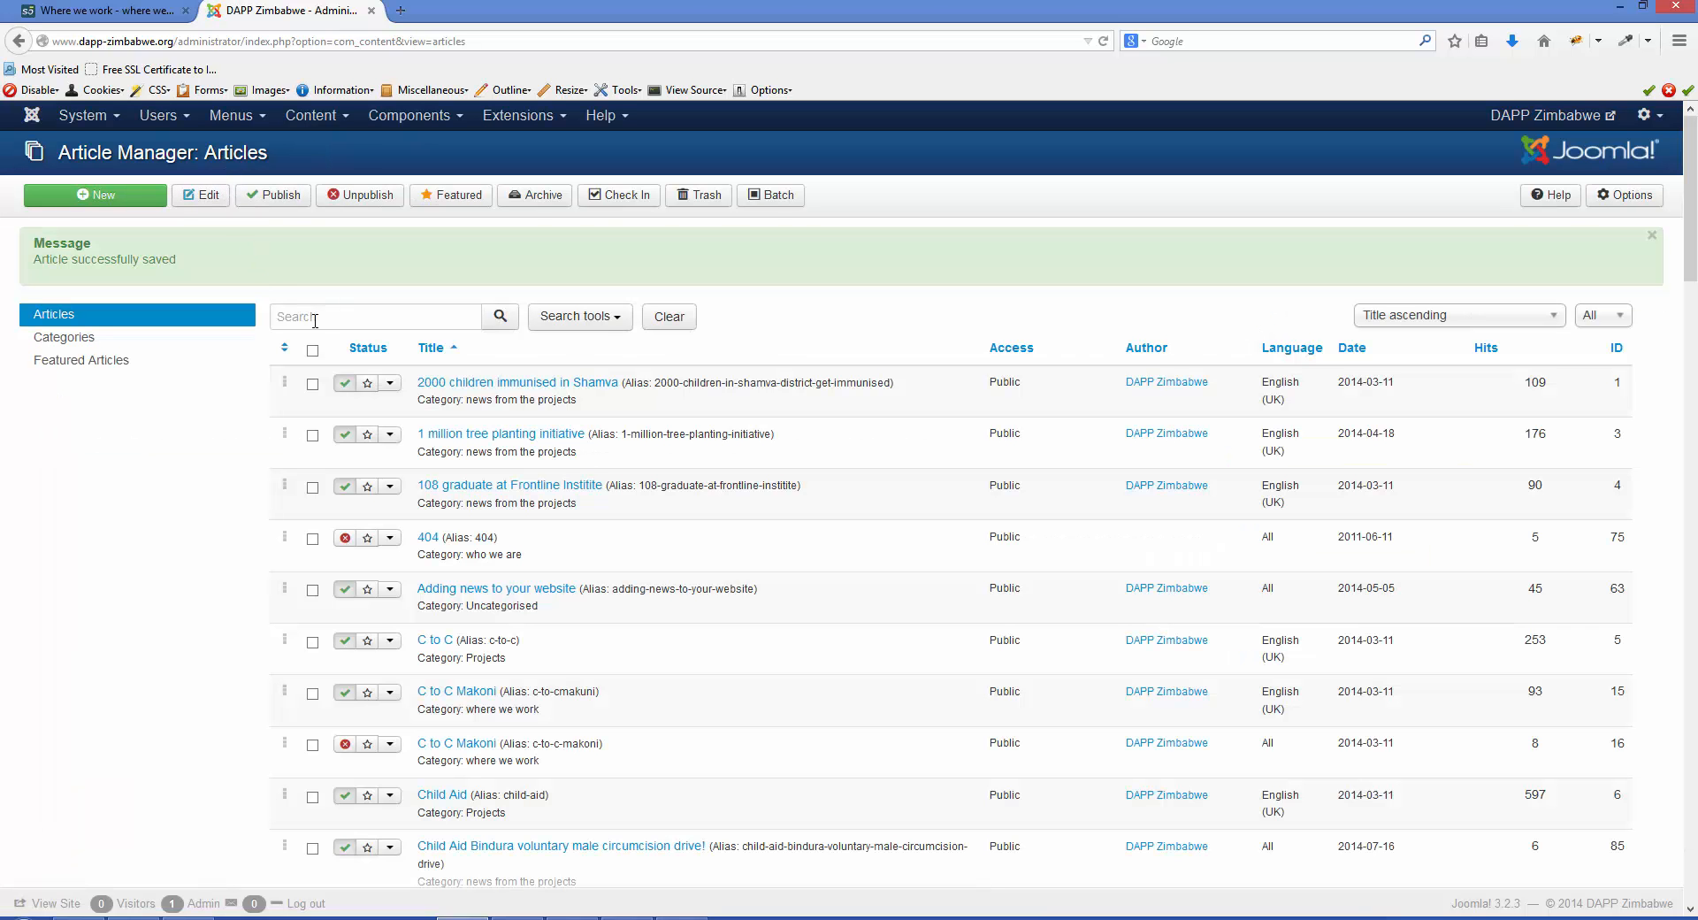
- Filter the article list to show only articles in the Demo category
{"action": "scroll", "coordinate": [327, 327], "scroll_direction": "down", "scroll_amount": 7}
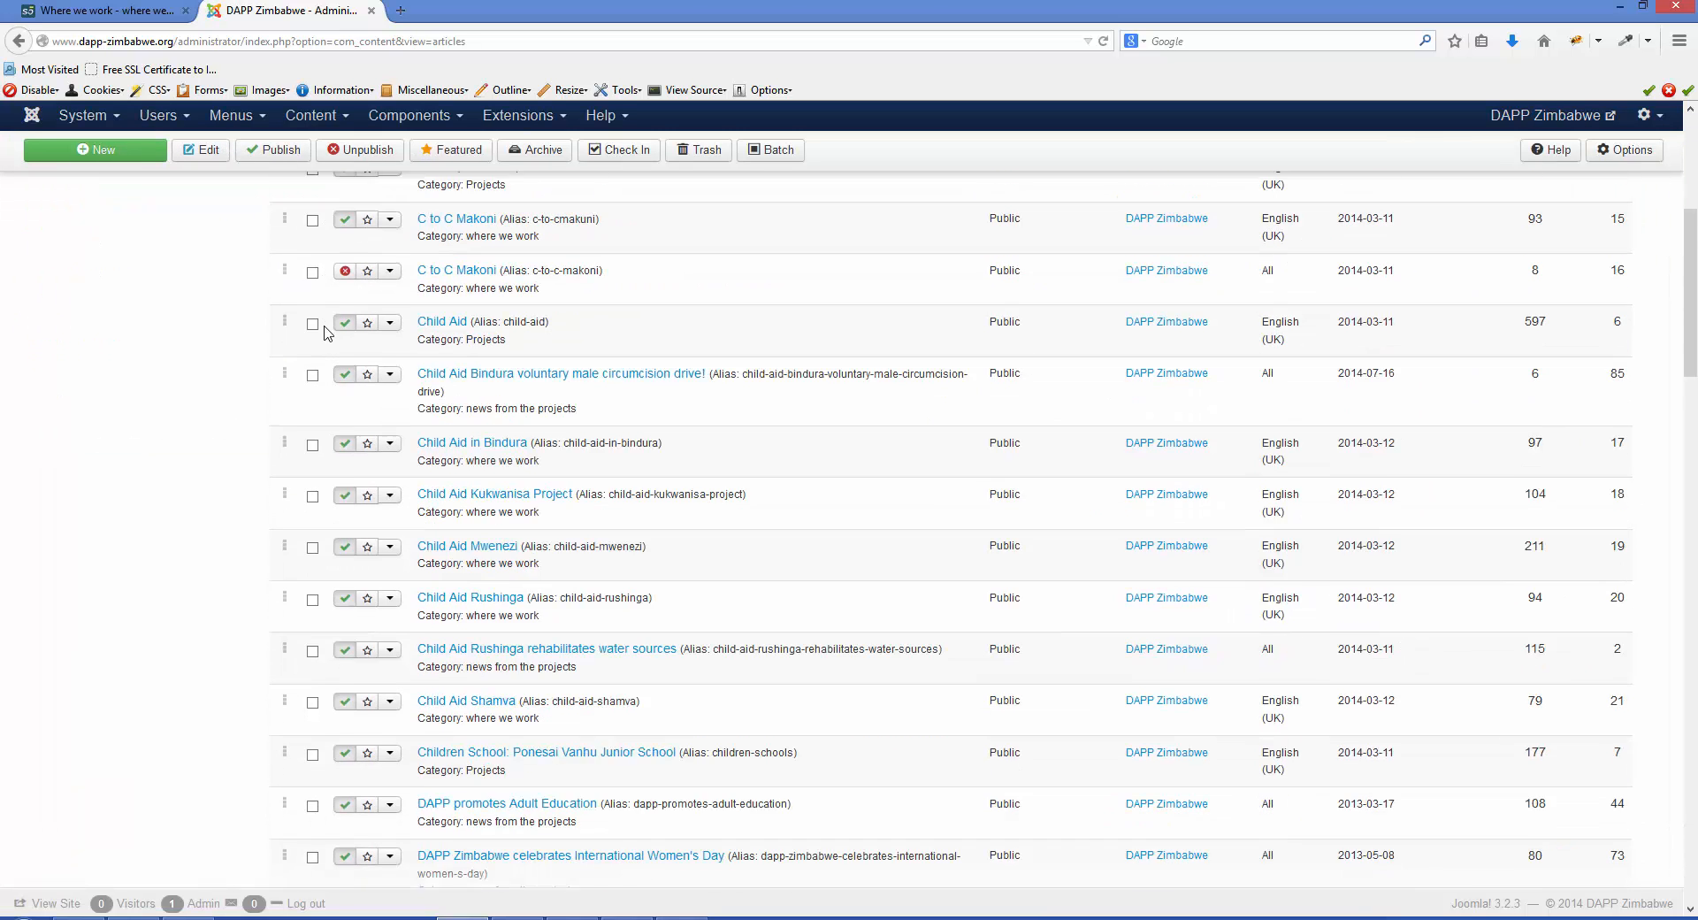
{"action": "scroll", "coordinate": [327, 330], "scroll_direction": "down", "scroll_amount": 13}
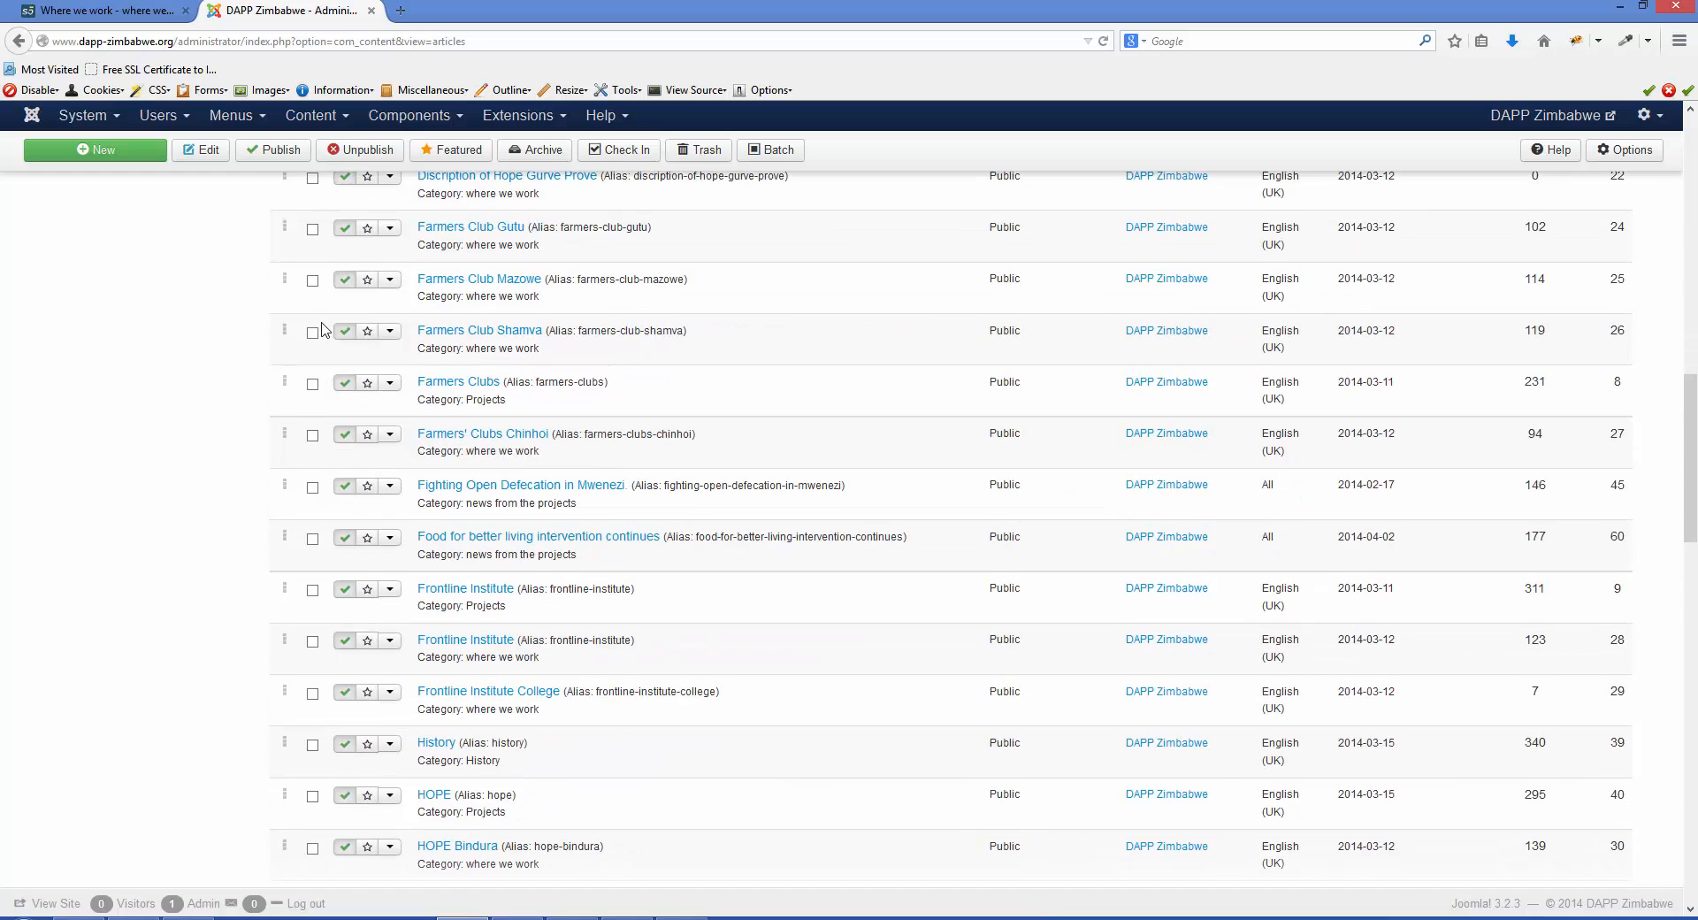
{"action": "scroll", "coordinate": [324, 329], "scroll_direction": "down", "scroll_amount": 15}
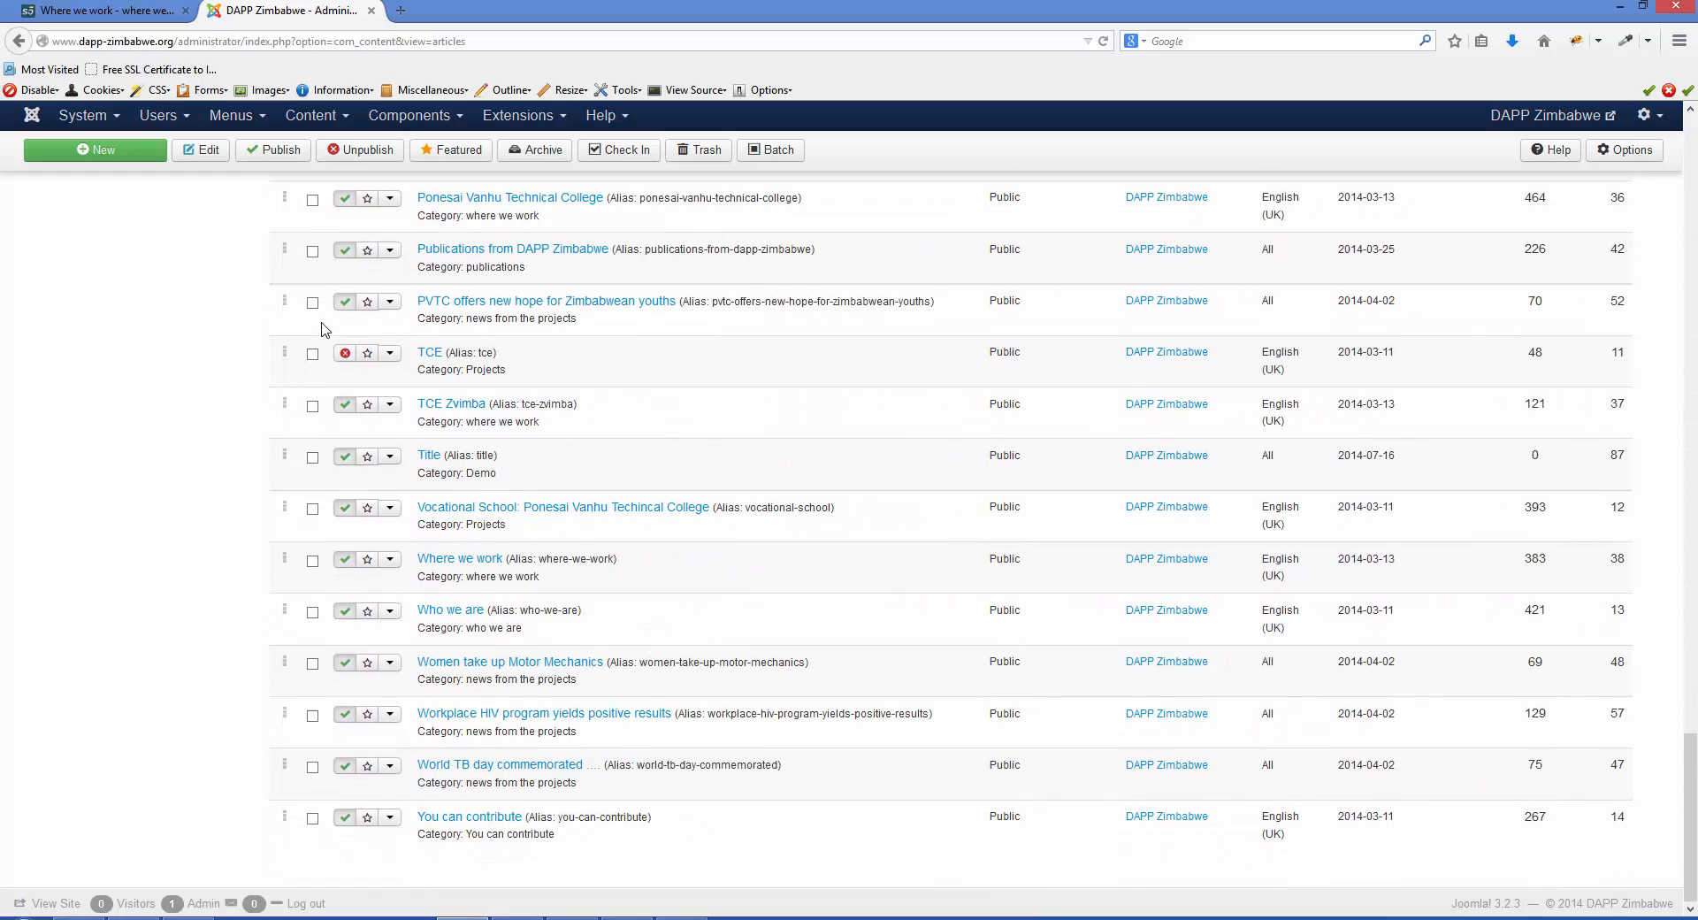
{"action": "scroll", "coordinate": [325, 327], "scroll_direction": "up", "scroll_amount": 20}
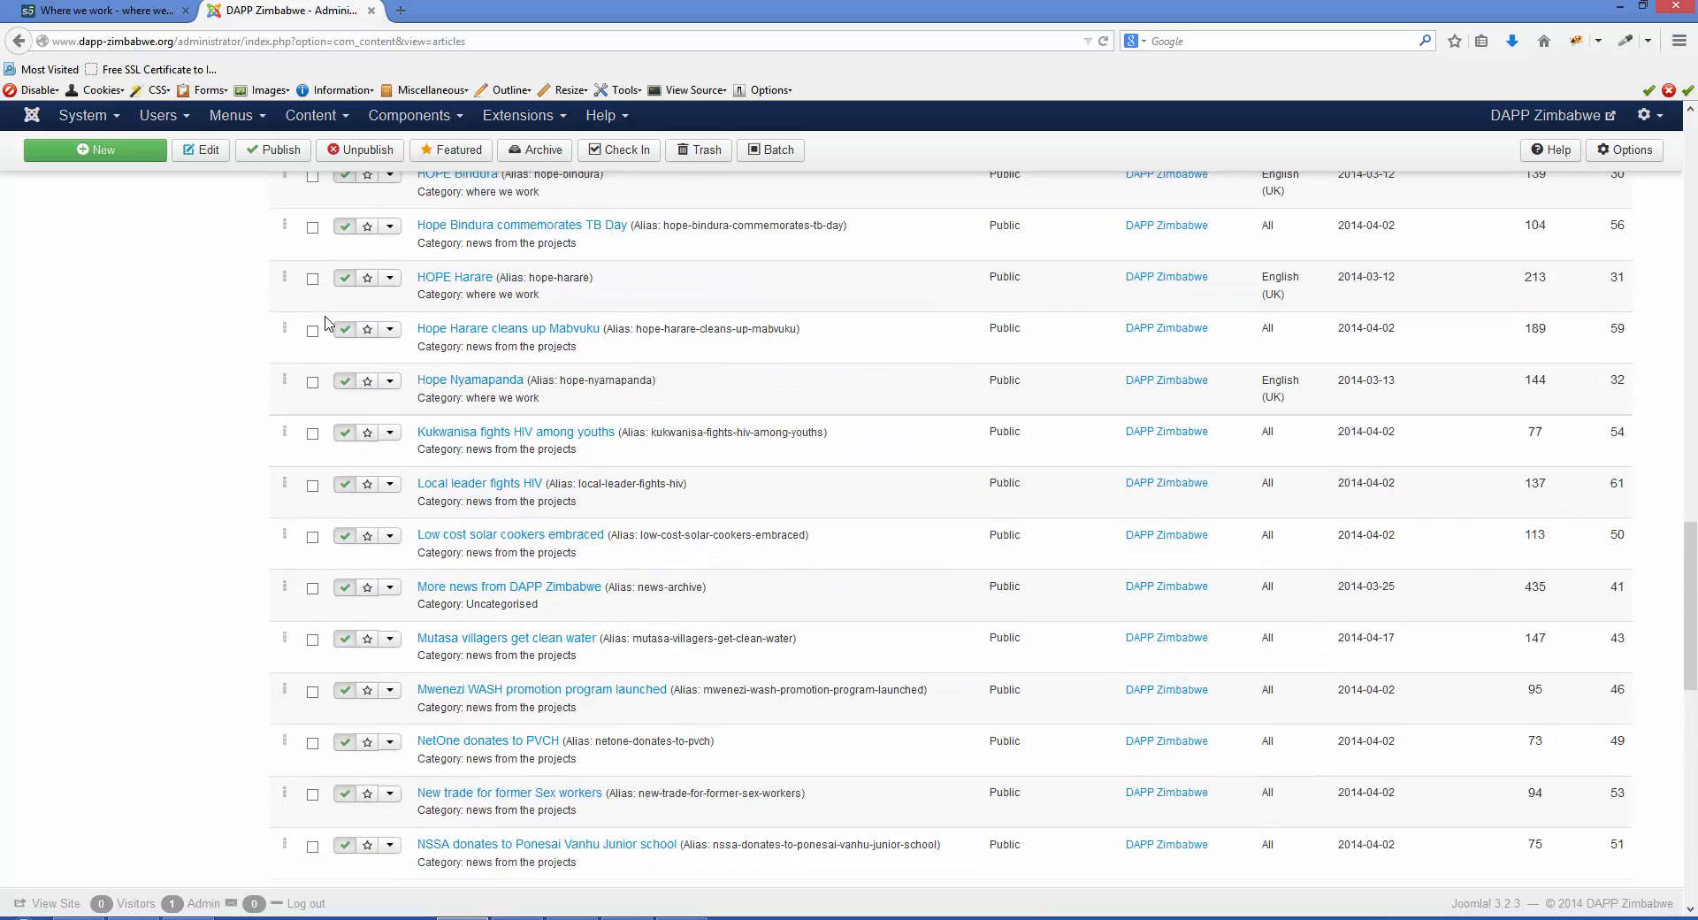
{"action": "scroll", "coordinate": [327, 318], "scroll_direction": "up", "scroll_amount": 8}
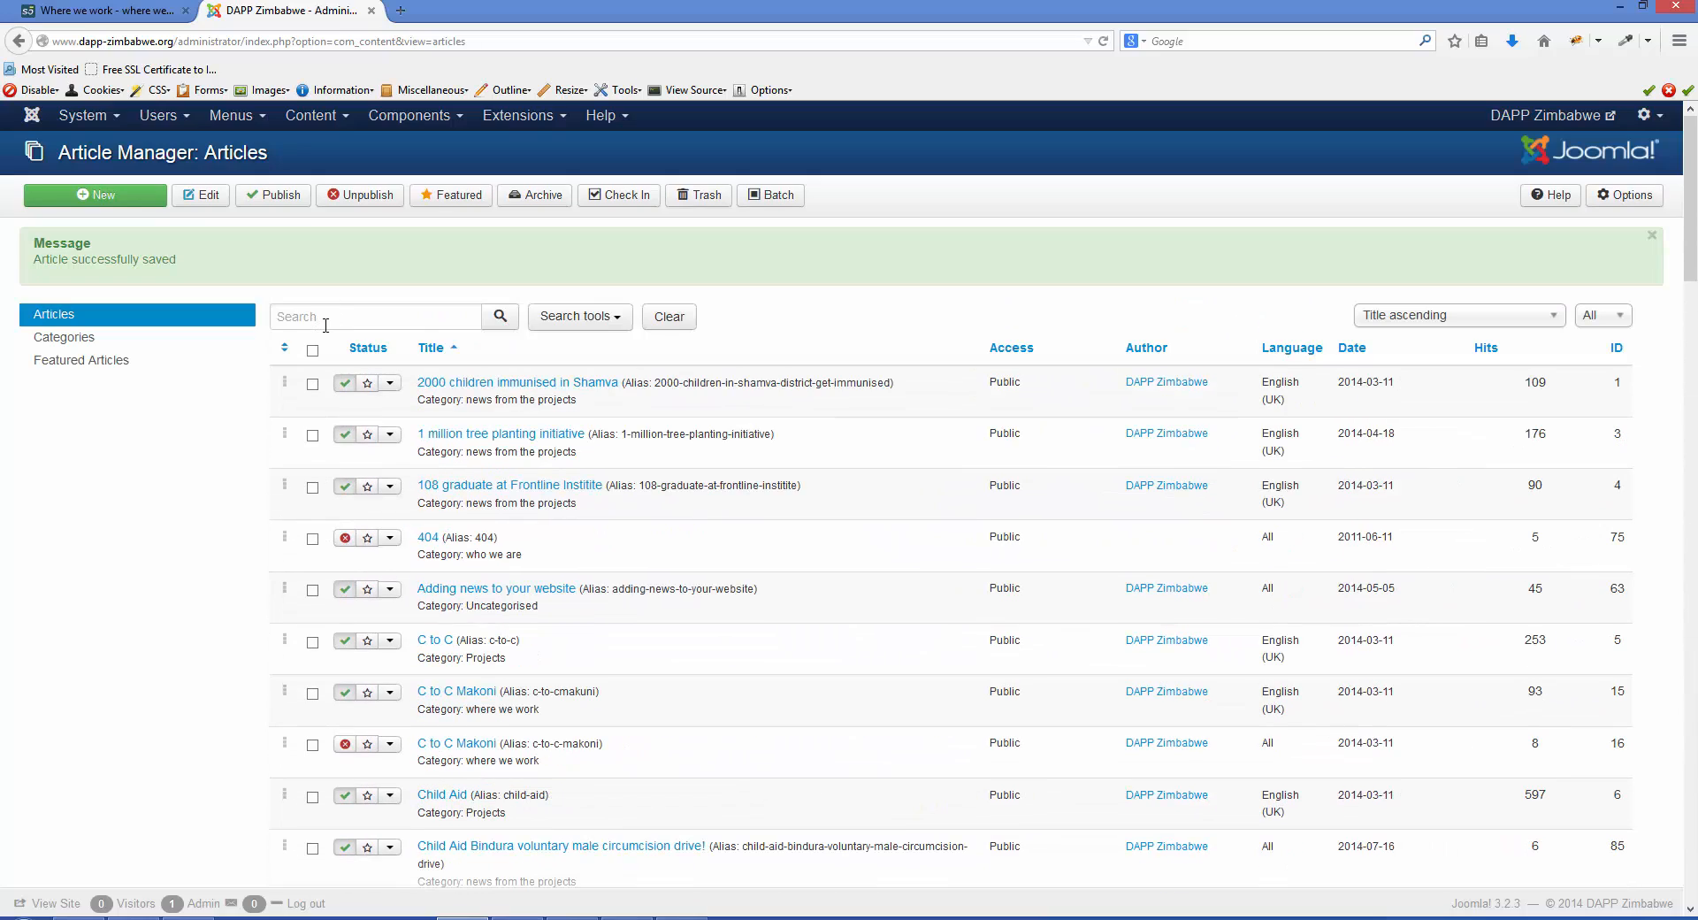
{"action": "left_click", "coordinate": [592, 320]}
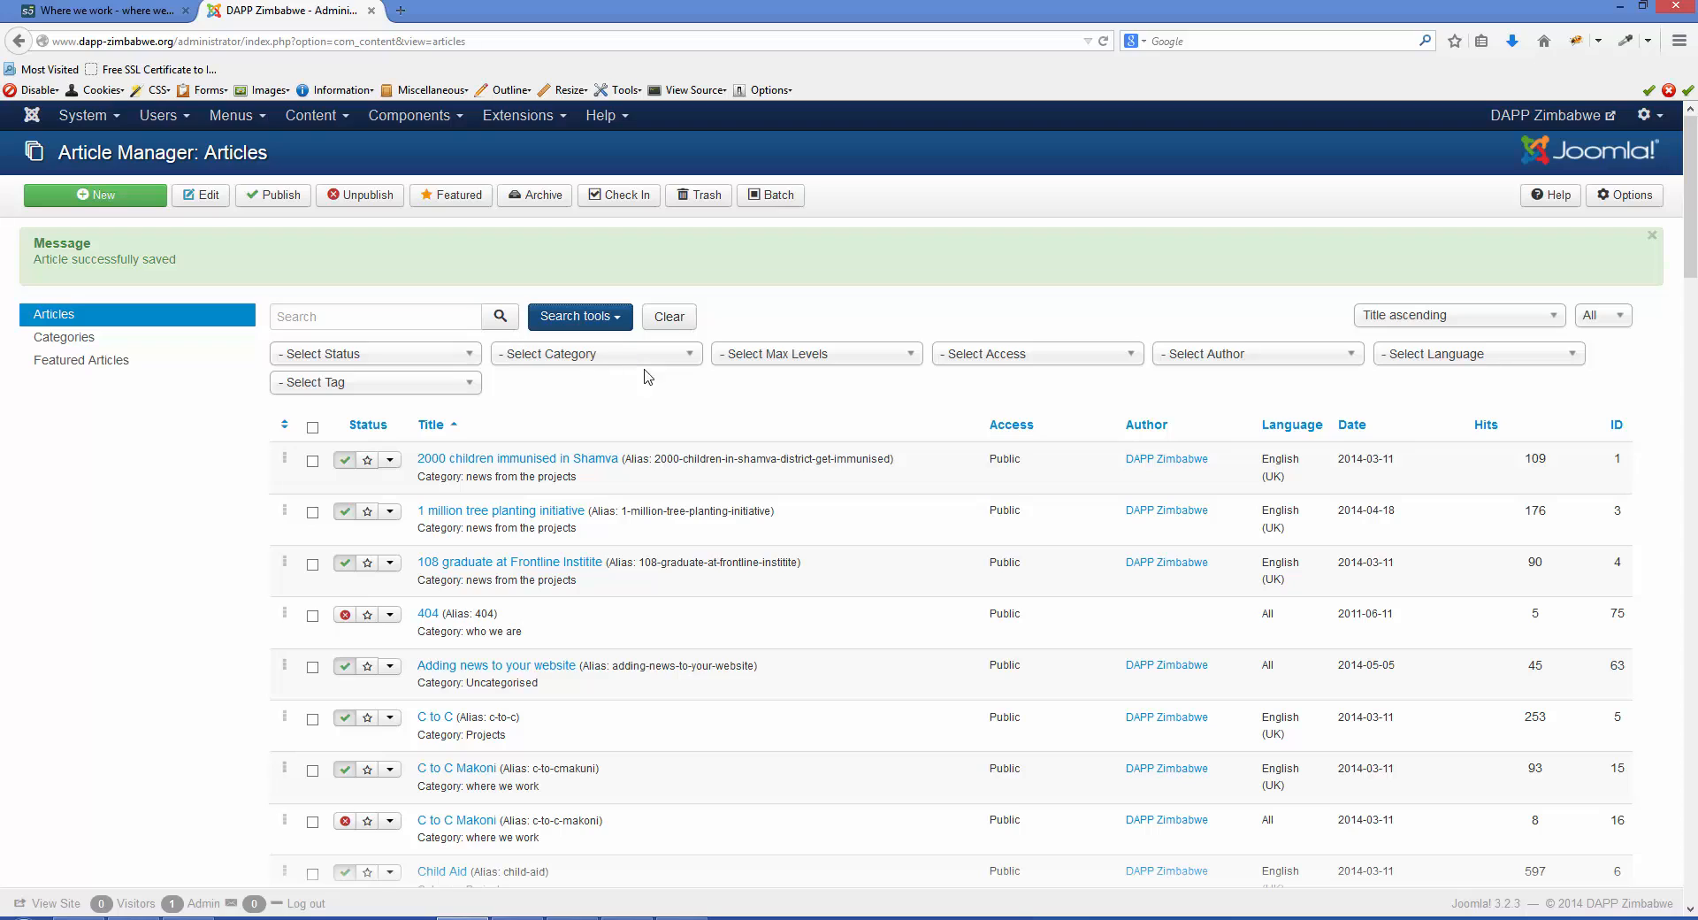
{"action": "left_click", "coordinate": [690, 366]}
{"action": "left_click_drag", "start_coordinate": [691, 452], "coordinate": [693, 531]}
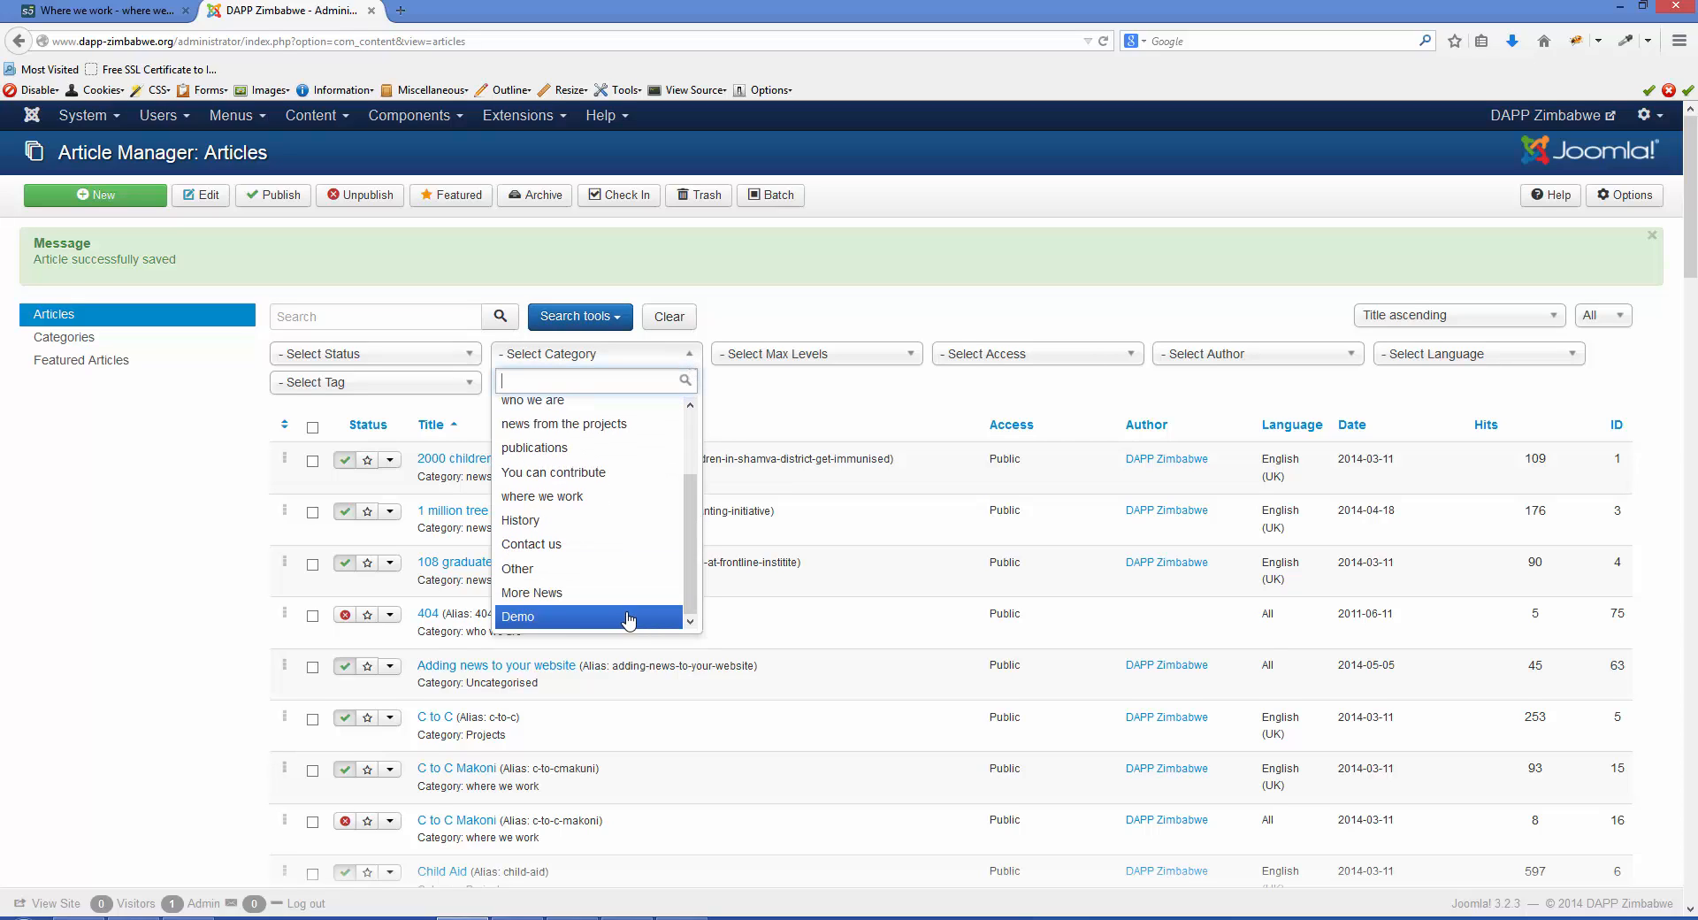
{"action": "left_click", "coordinate": [625, 617]}
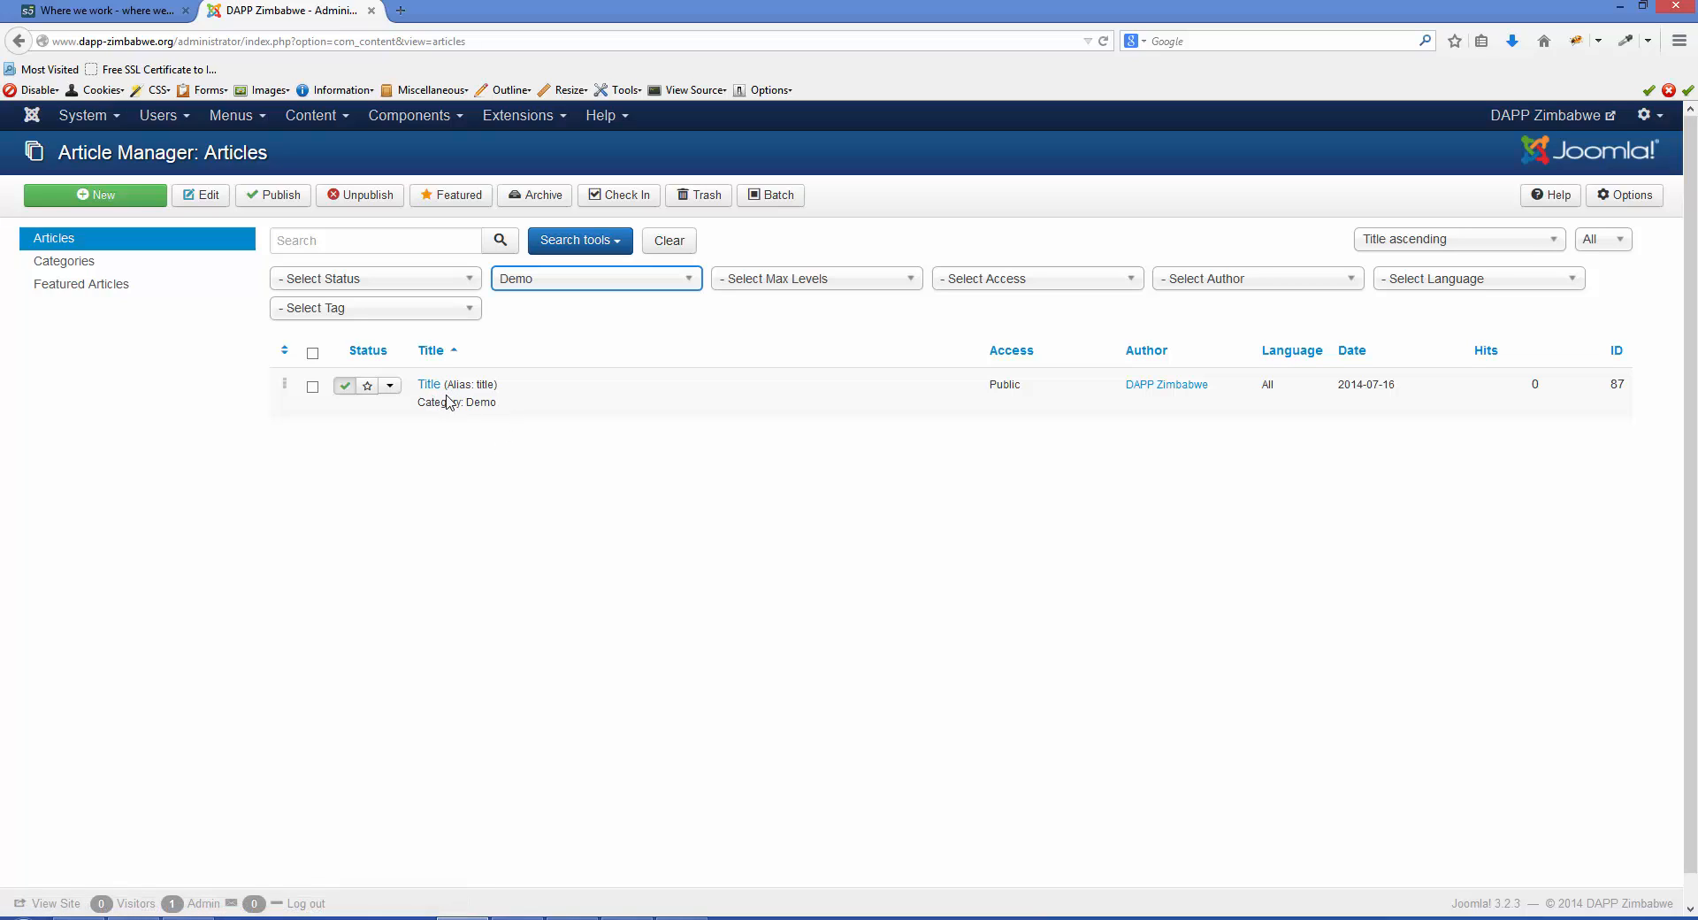
- Open the article "Title" and change its category to "where we work"
{"action": "left_click", "coordinate": [428, 387]}
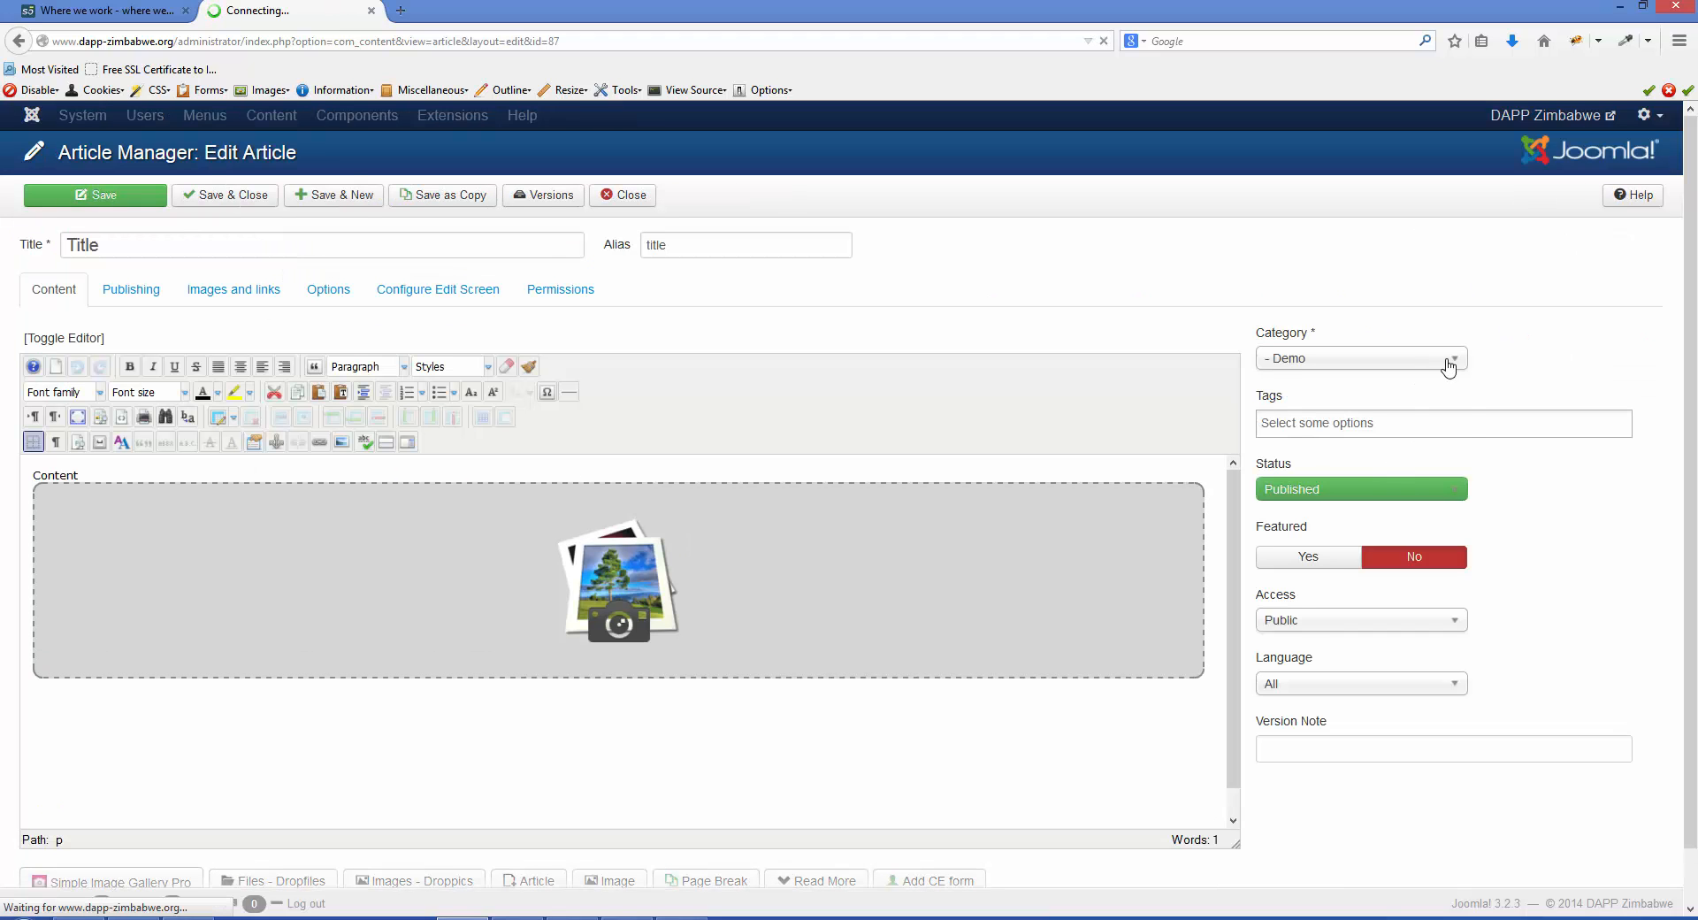
{"action": "left_click", "coordinate": [1445, 359]}
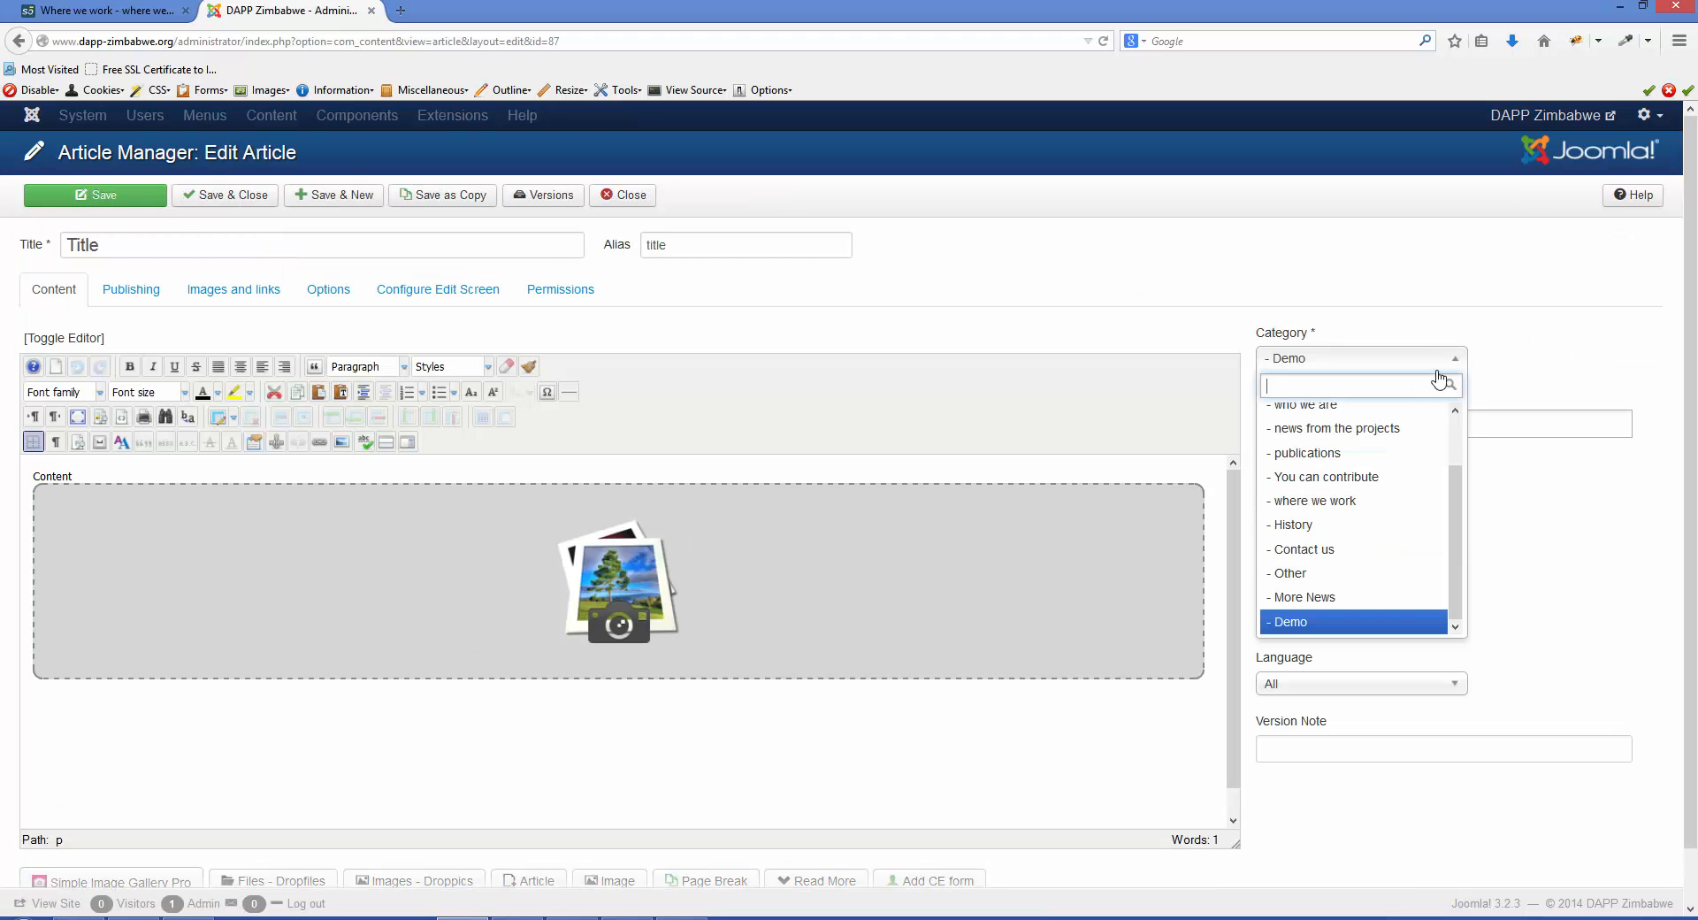
{"action": "left_click", "coordinate": [1375, 510]}
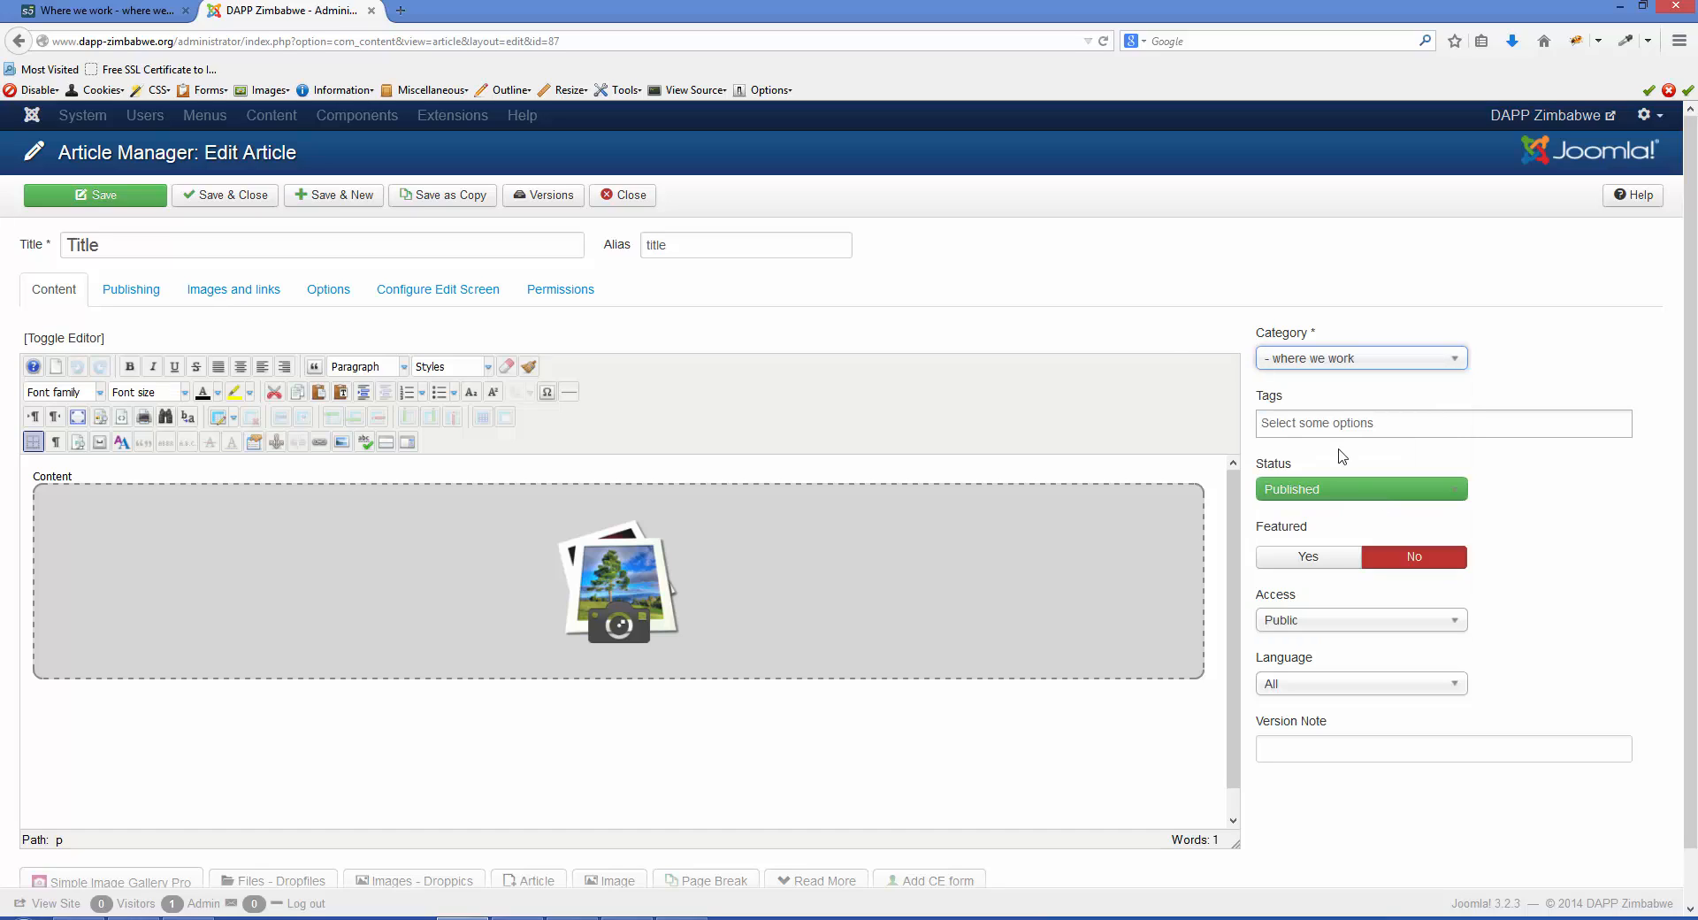
- Save and close the article, and filter the article list by the "where we work" category
{"action": "left_click", "coordinate": [234, 203]}
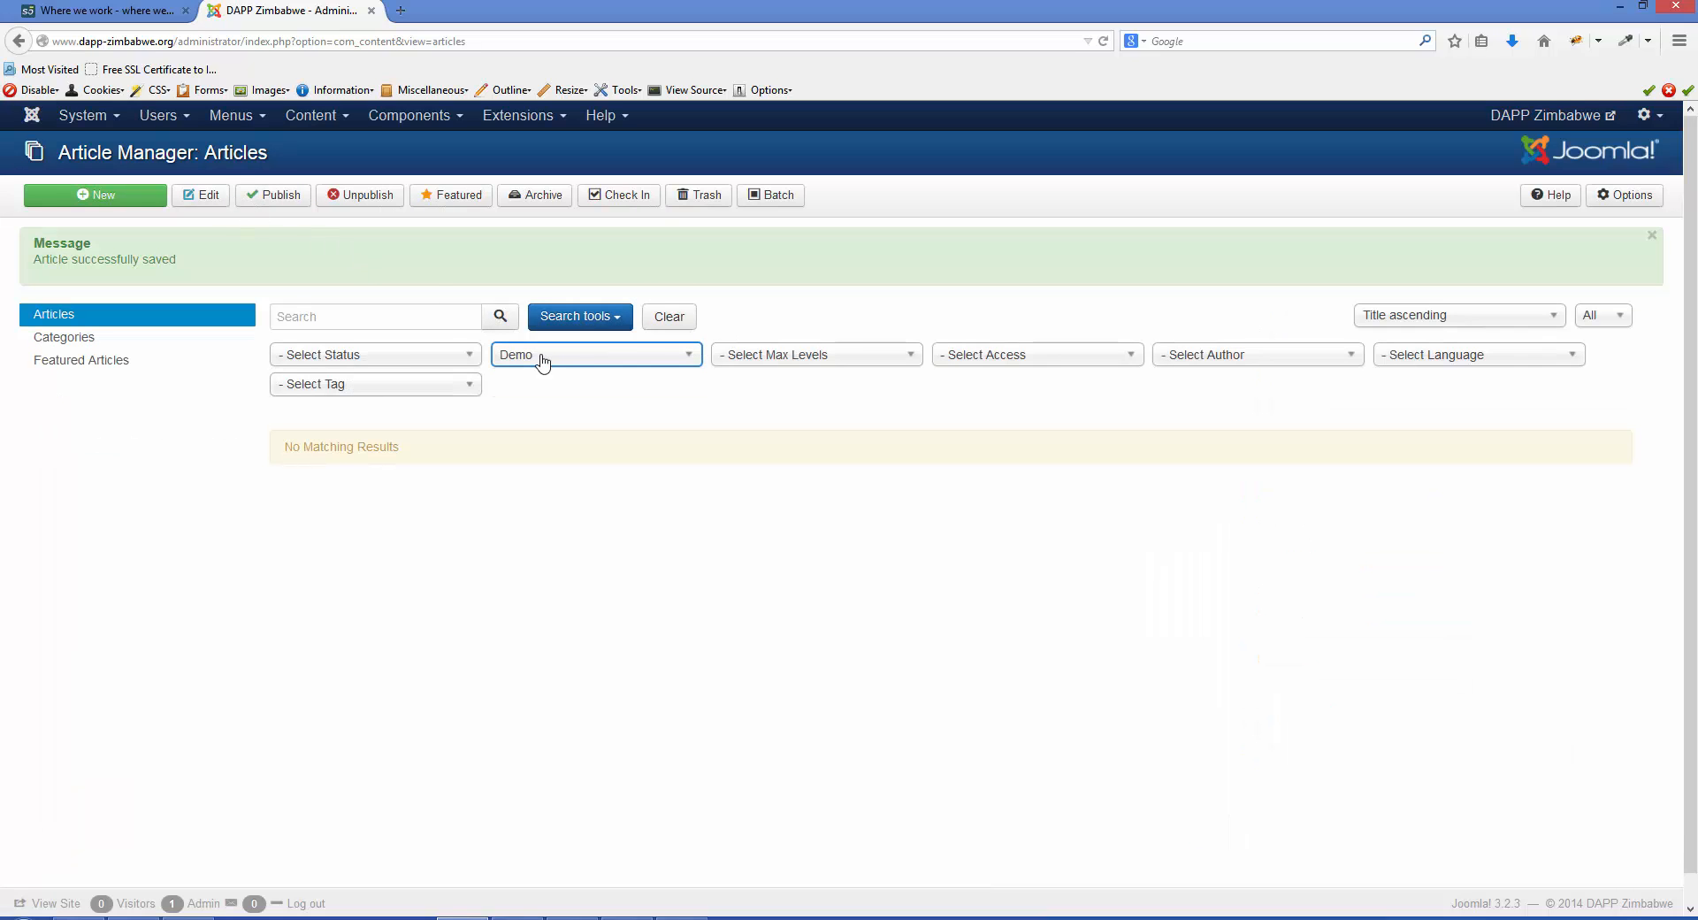
{"action": "left_click", "coordinate": [640, 358]}
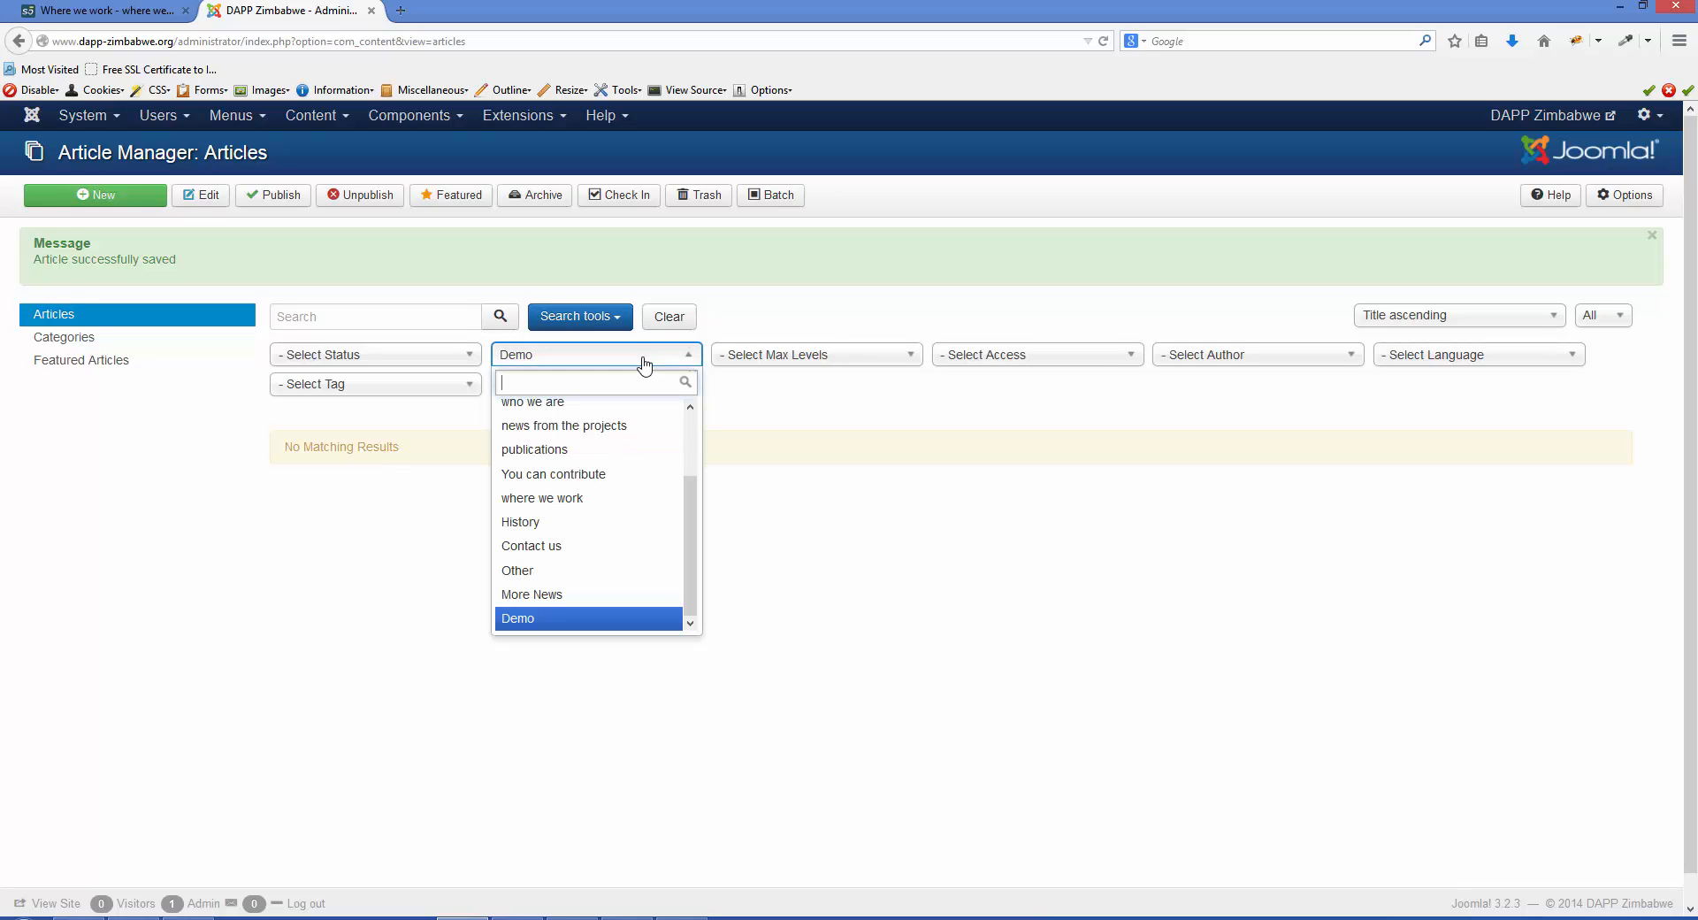
{"action": "left_click", "coordinate": [632, 508]}
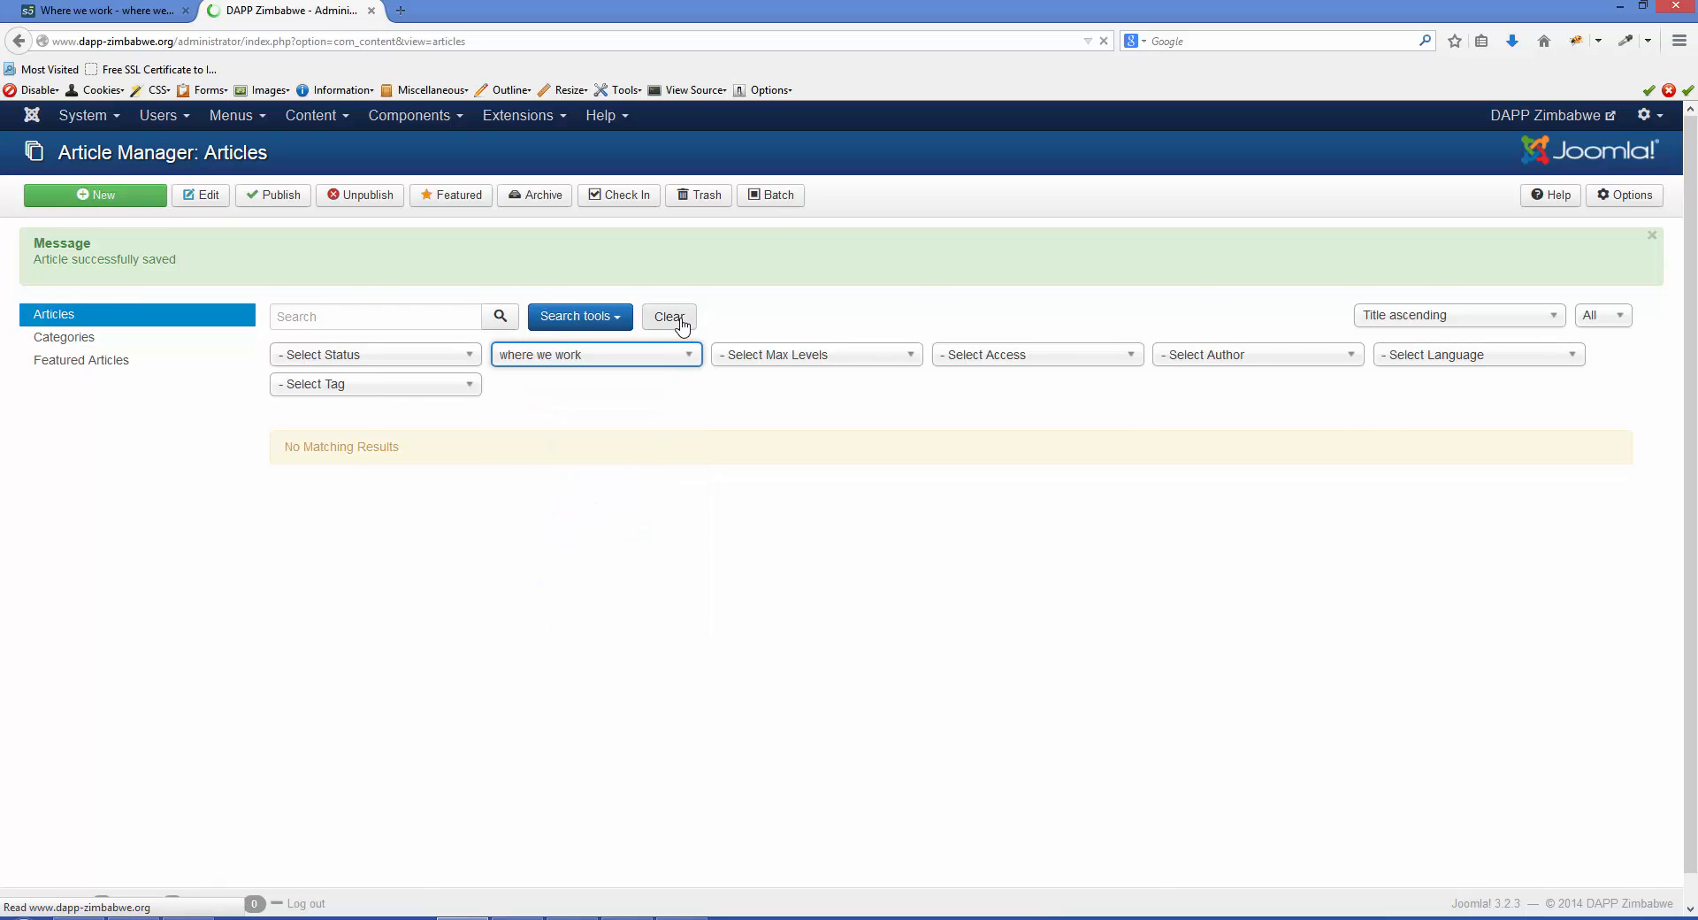
- Find the article "Title" in the filtered list and move it to the trash
{"action": "scroll", "coordinate": [670, 428], "scroll_direction": "down", "scroll_amount": 6}
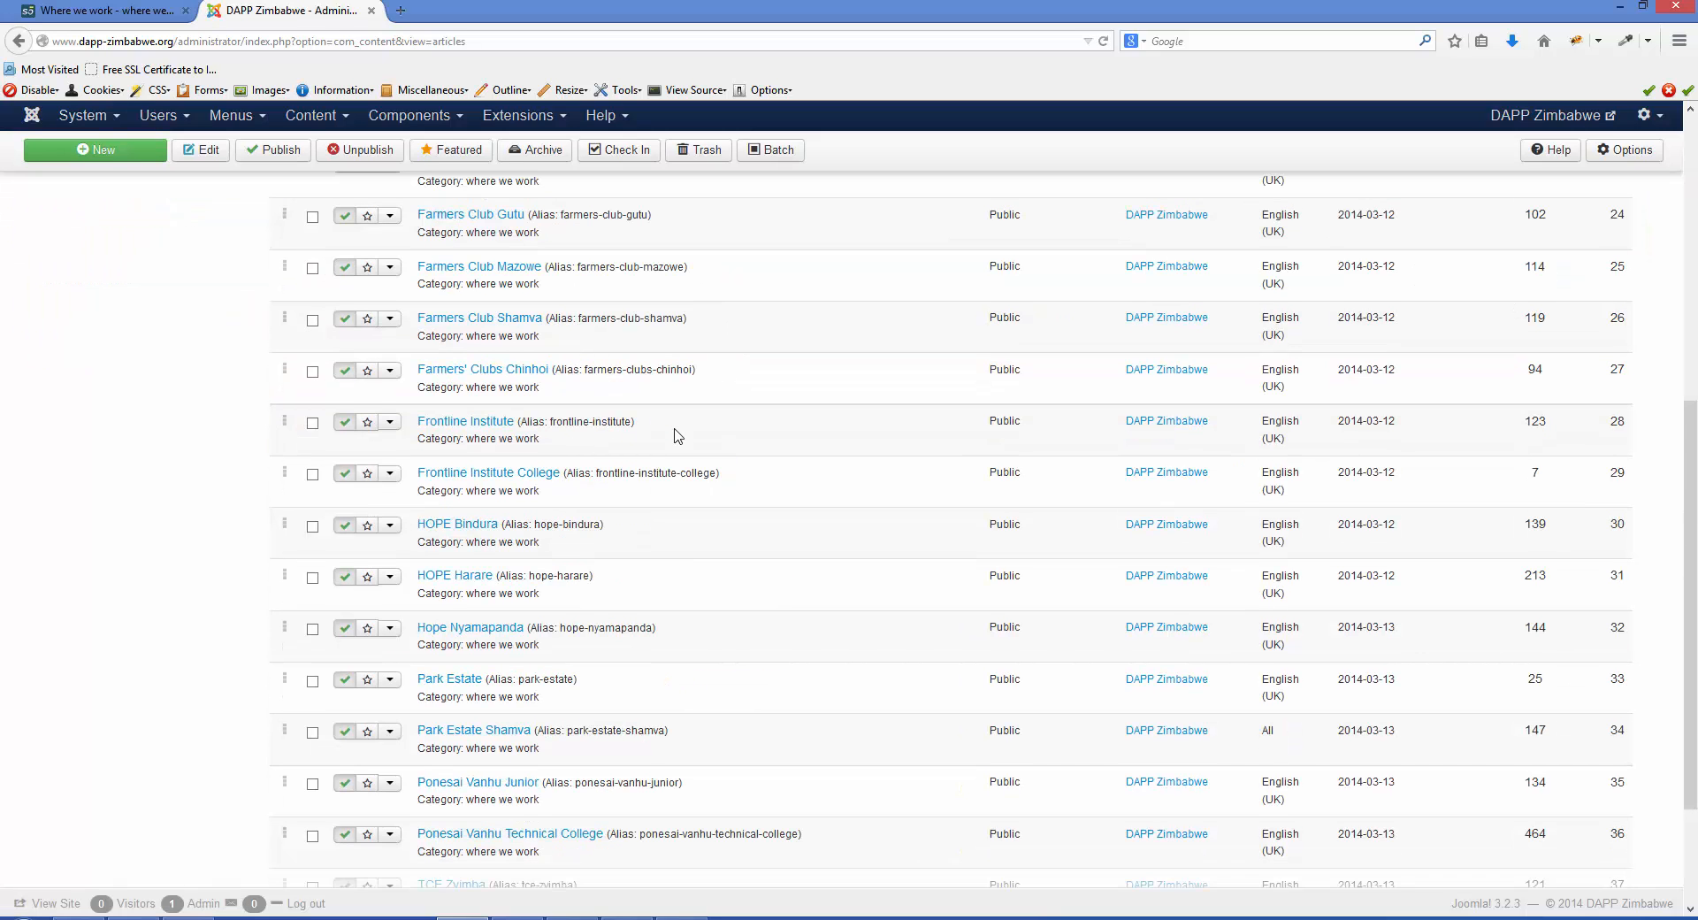
{"action": "scroll", "coordinate": [676, 435], "scroll_direction": "down", "scroll_amount": 2}
{"action": "scroll", "coordinate": [675, 439], "scroll_direction": "up", "scroll_amount": 1}
{"action": "scroll", "coordinate": [687, 449], "scroll_direction": "down", "scroll_amount": 1}
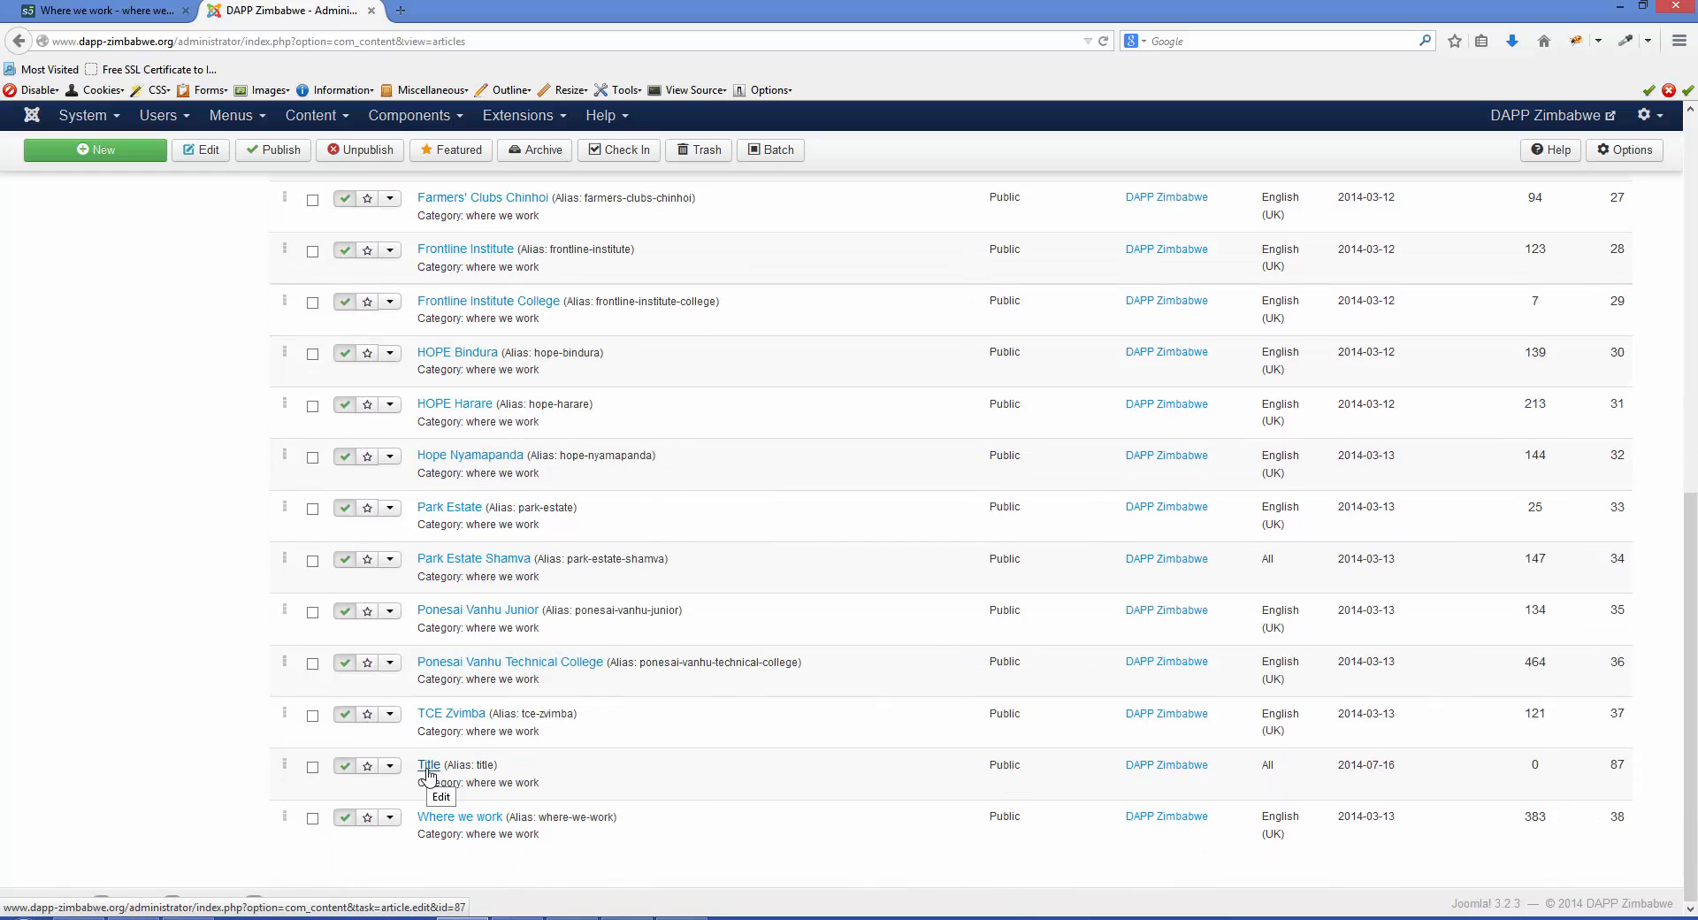
{"action": "left_click_drag", "start_coordinate": [417, 762], "coordinate": [496, 787]}
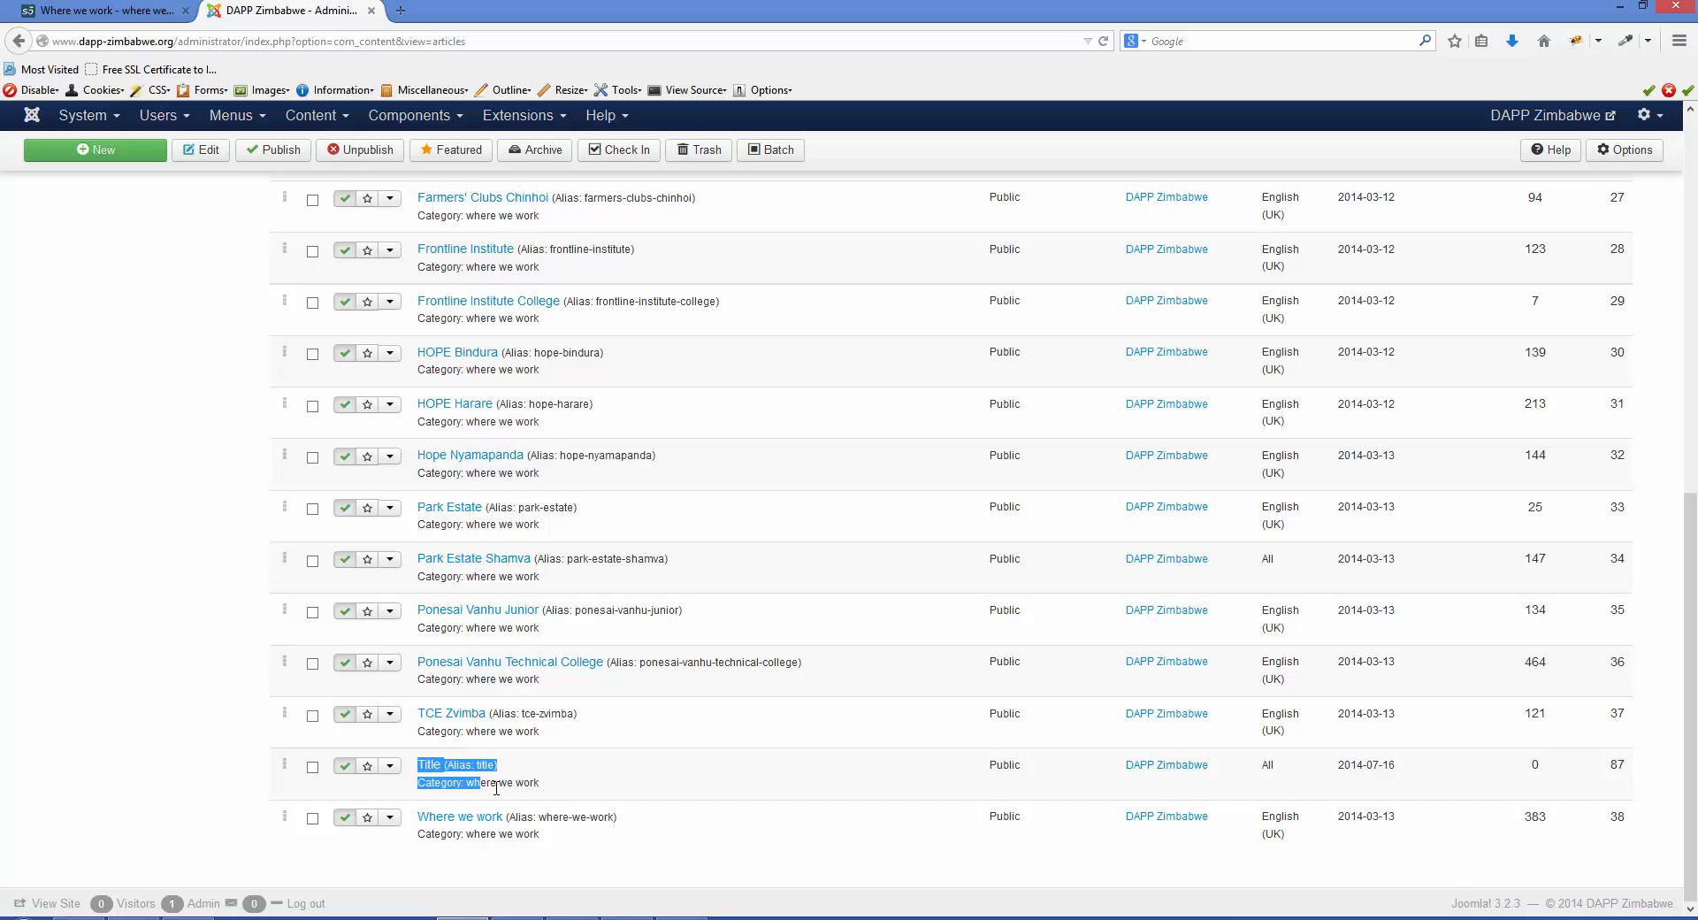
{"action": "left_click", "coordinate": [758, 786]}
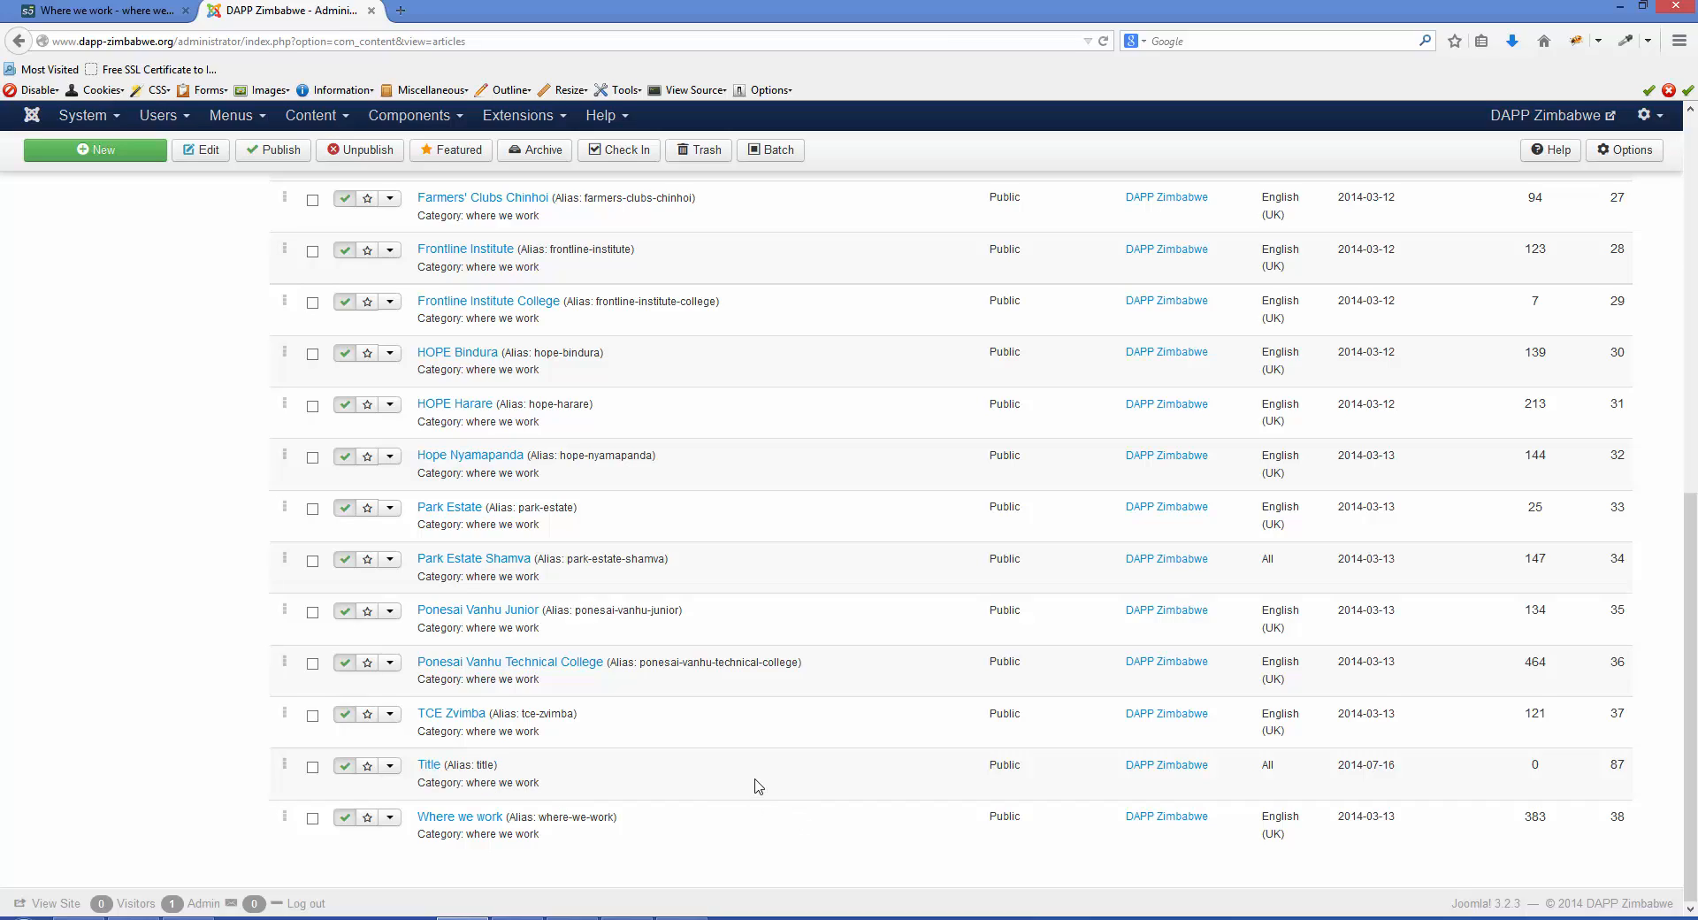
{"action": "left_click", "coordinate": [312, 767]}
{"action": "scroll", "coordinate": [171, 714], "scroll_direction": "up", "scroll_amount": 10}
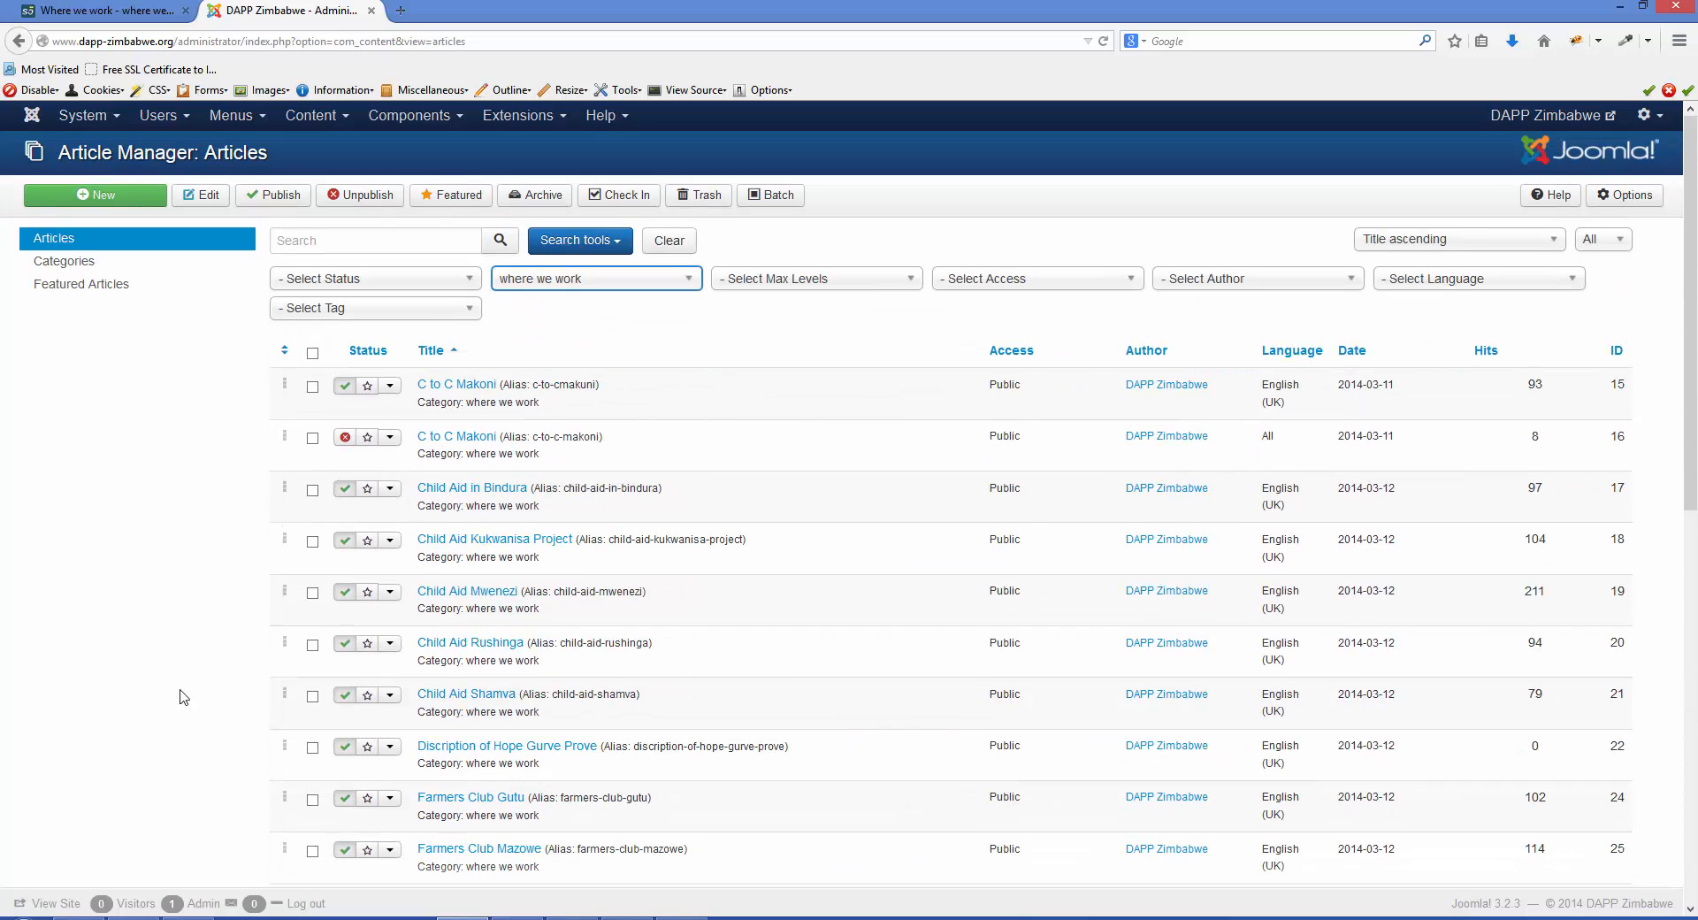
{"action": "left_click", "coordinate": [703, 198]}
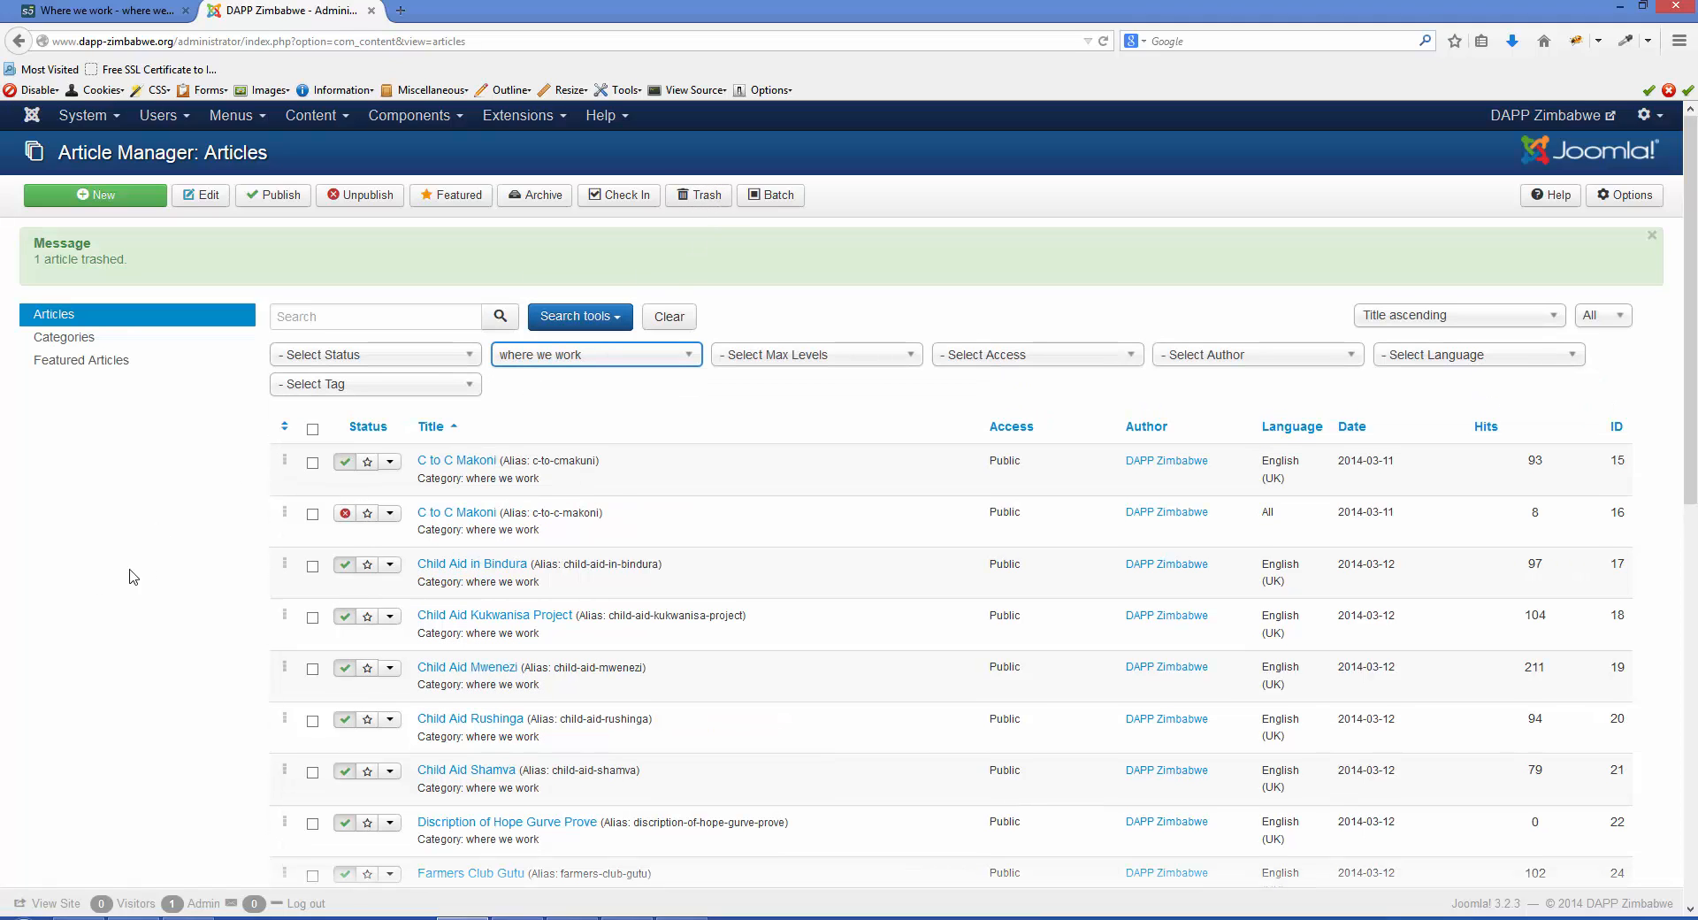
{"action": "left_click", "coordinate": [308, 120]}
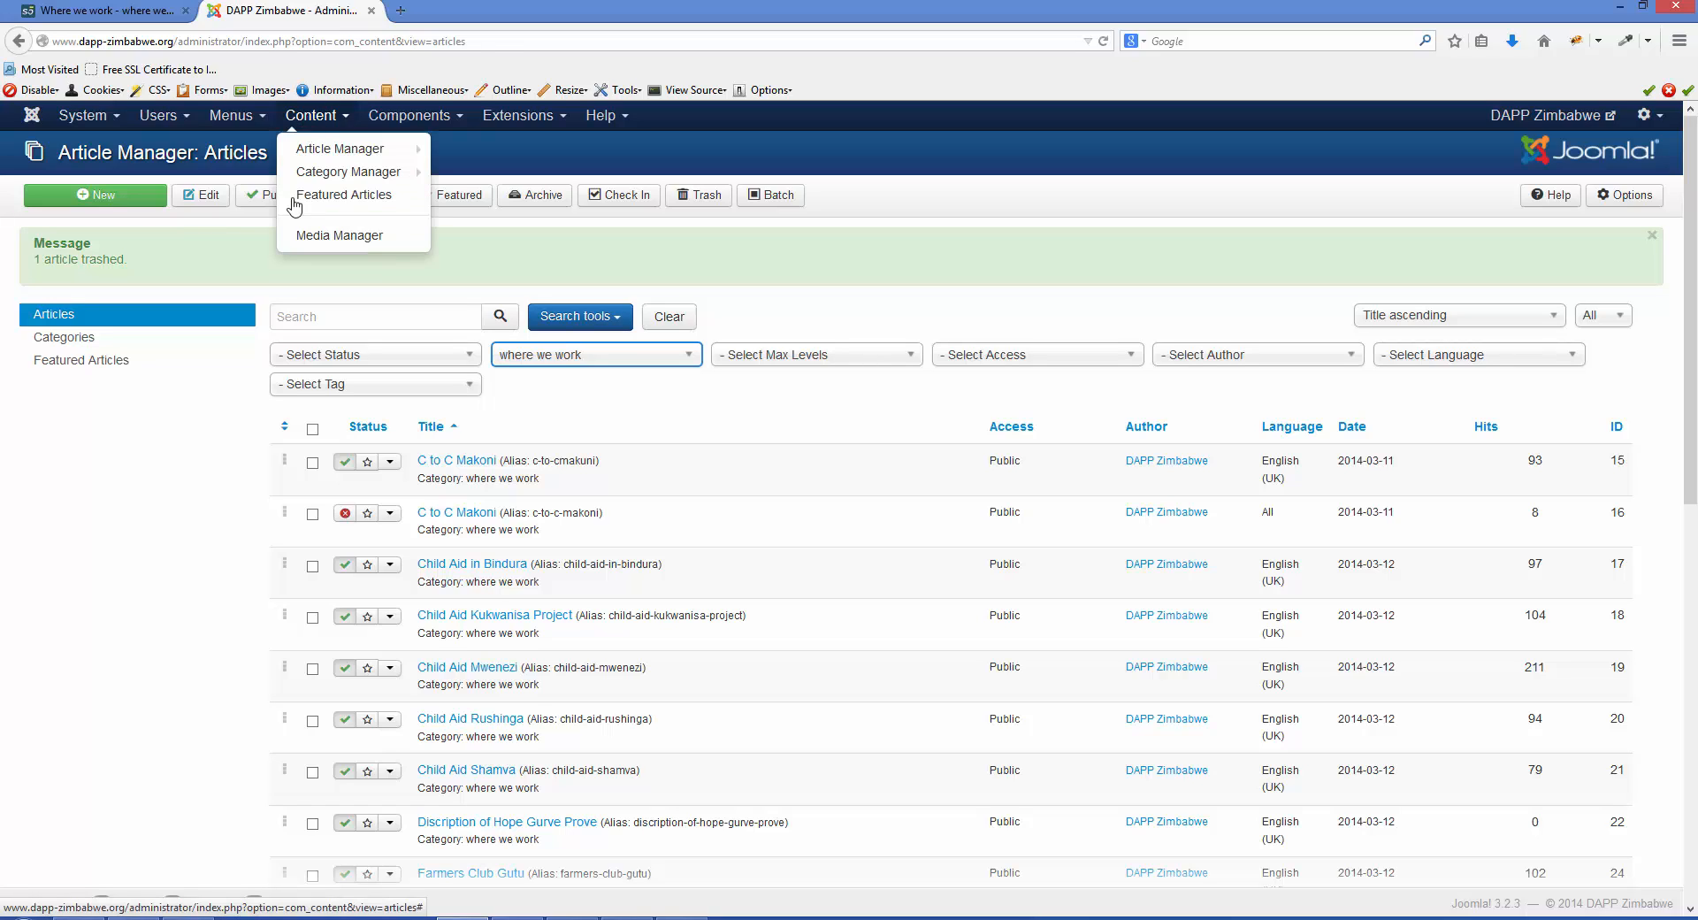
{"action": "left_click", "coordinate": [171, 589]}
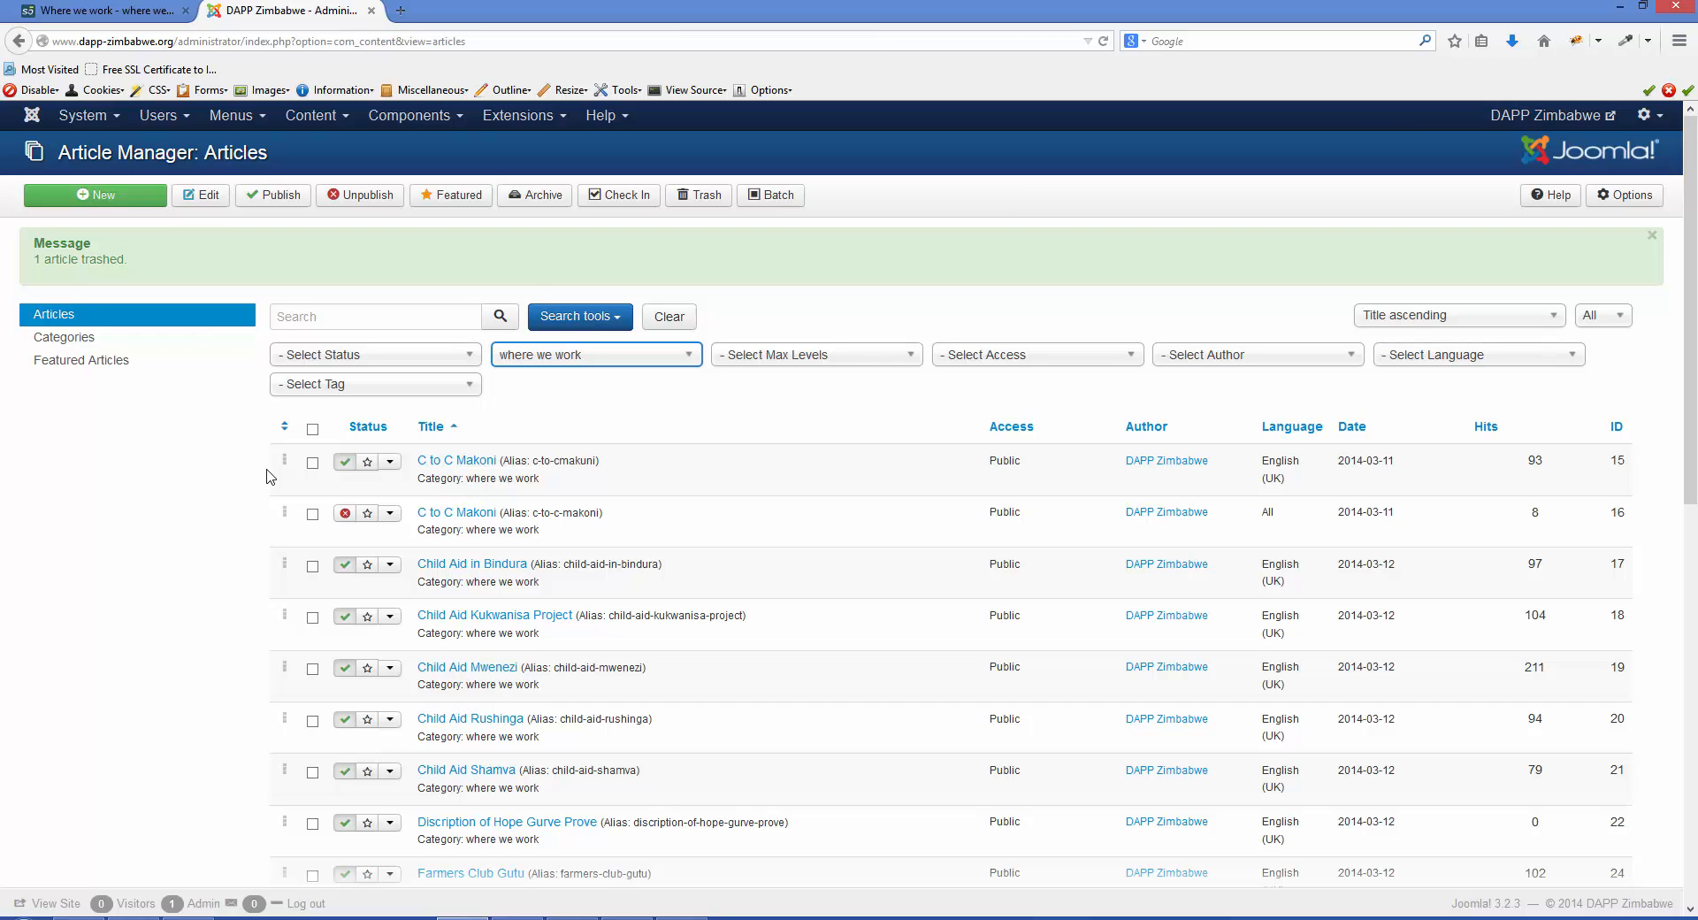
{"action": "left_click", "coordinate": [337, 317]}
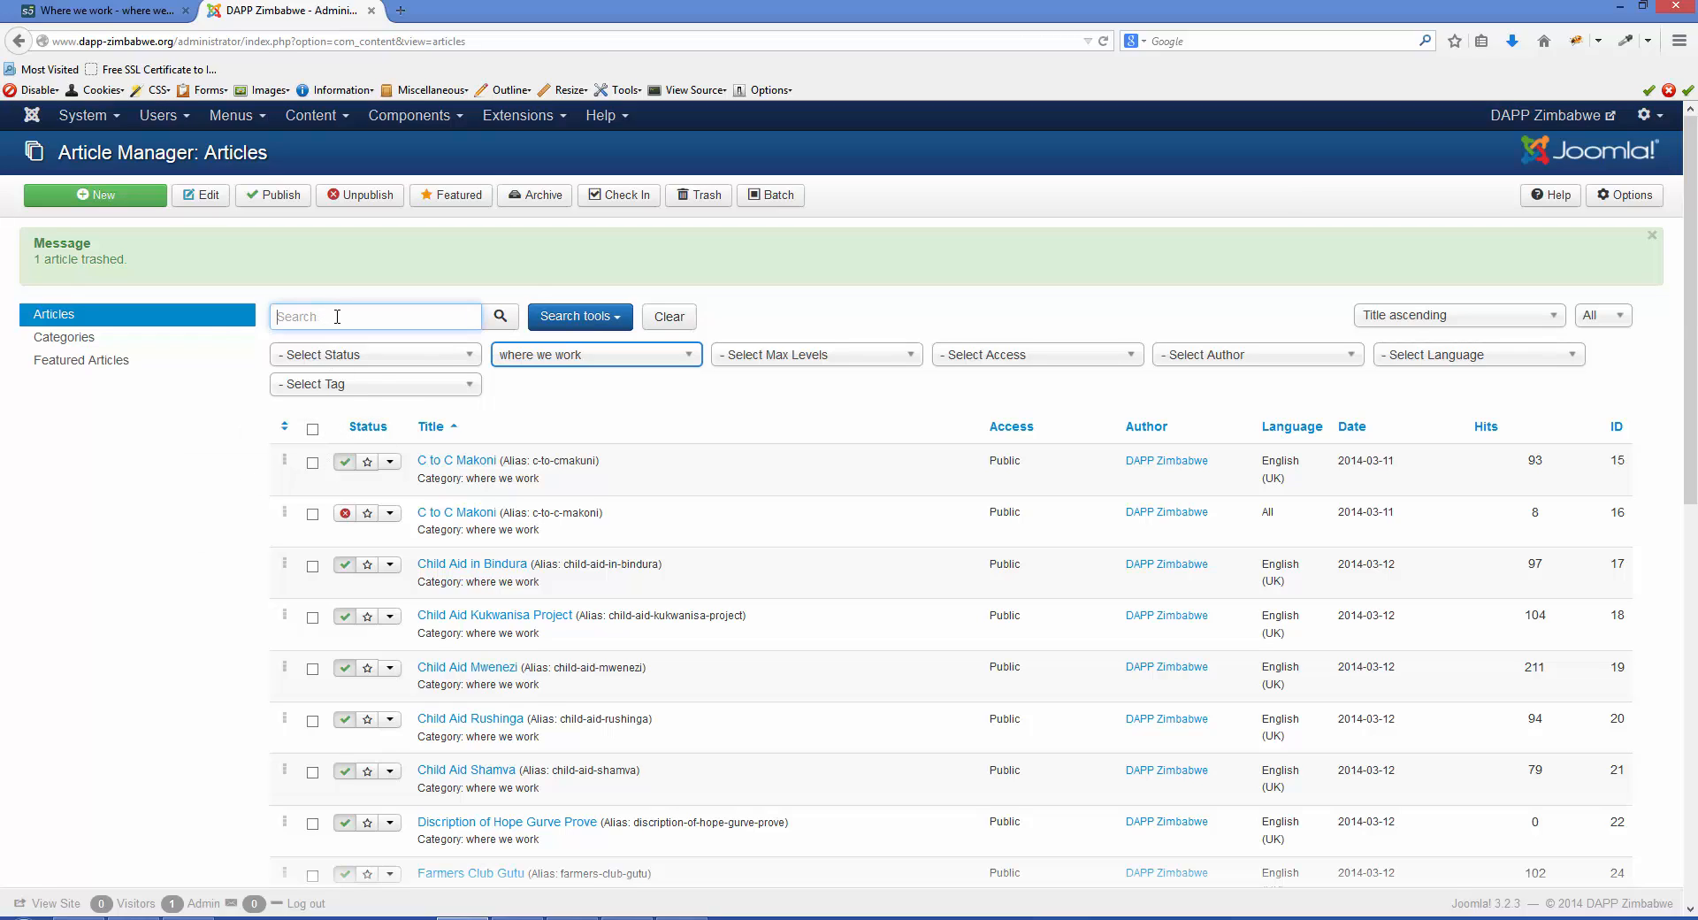
{"action": "left_click", "coordinate": [329, 319]}
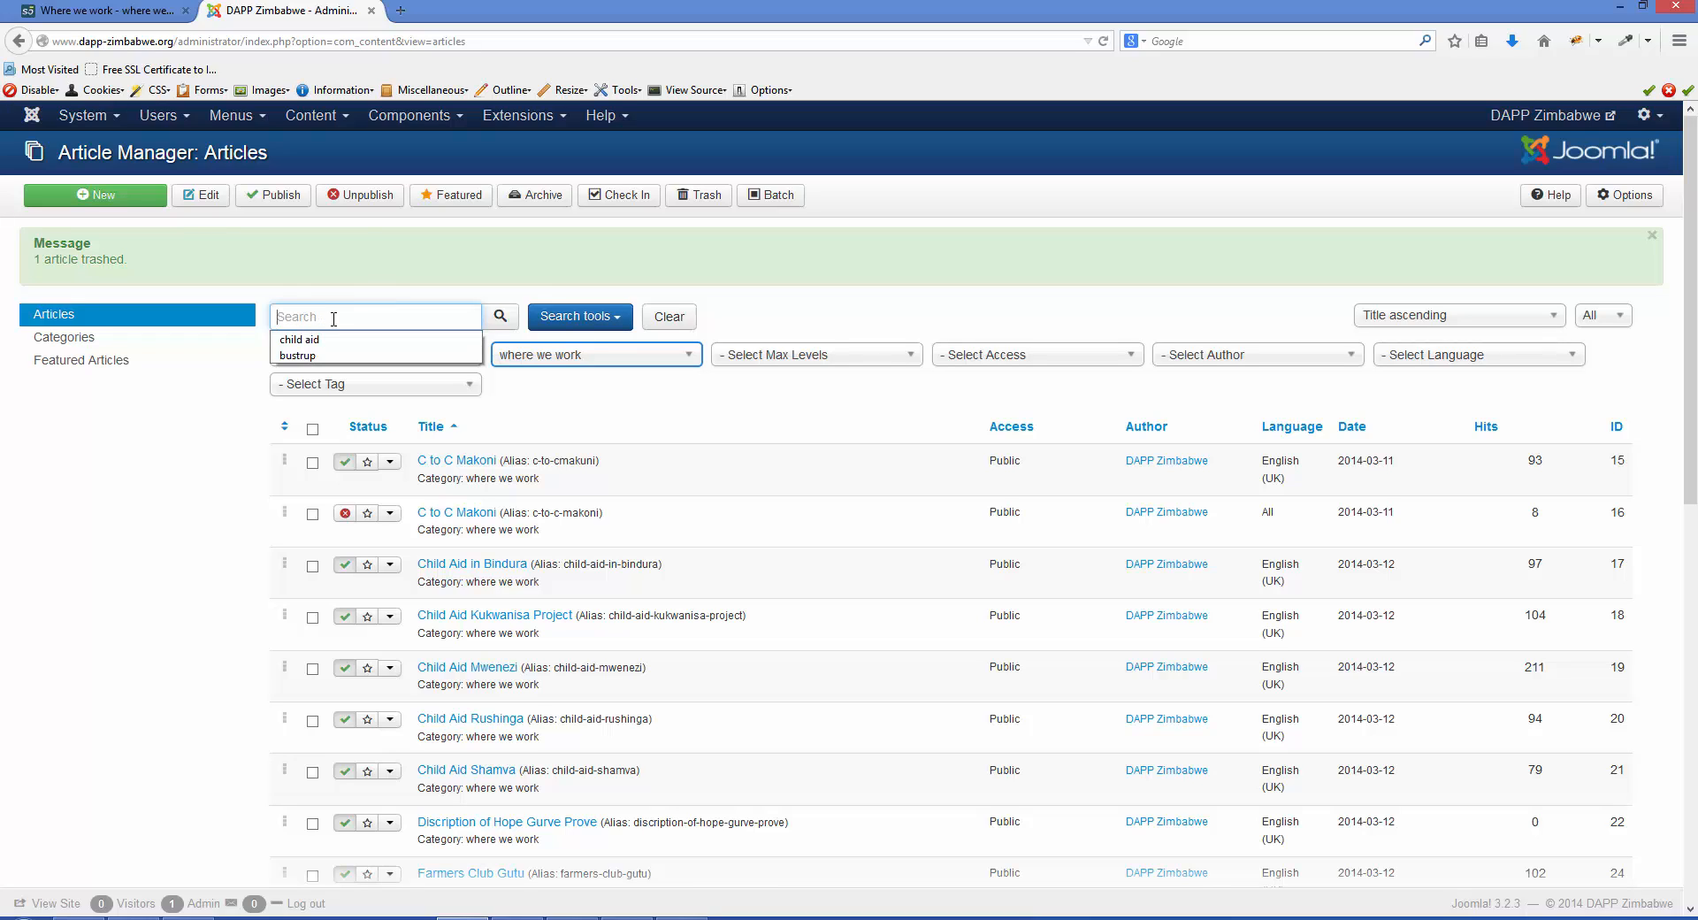
{"action": "left_click", "coordinate": [330, 321]}
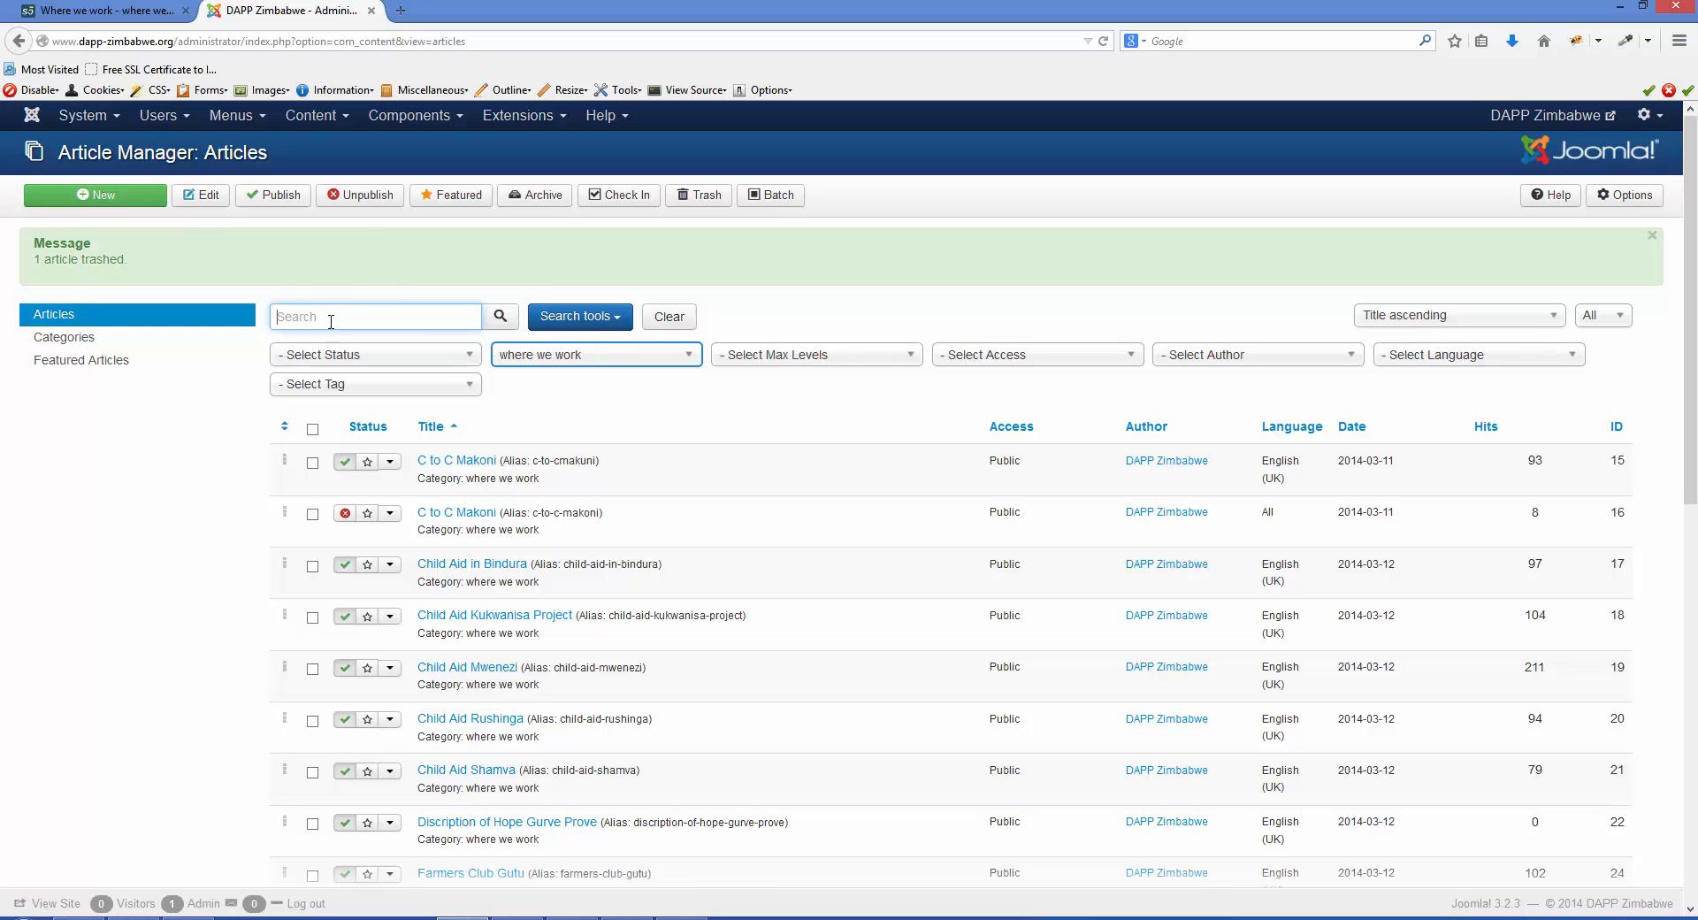
- Remove the category filter and look through the full list of articles
{"action": "left_click", "coordinate": [652, 354]}
{"action": "left_click", "coordinate": [592, 410]}
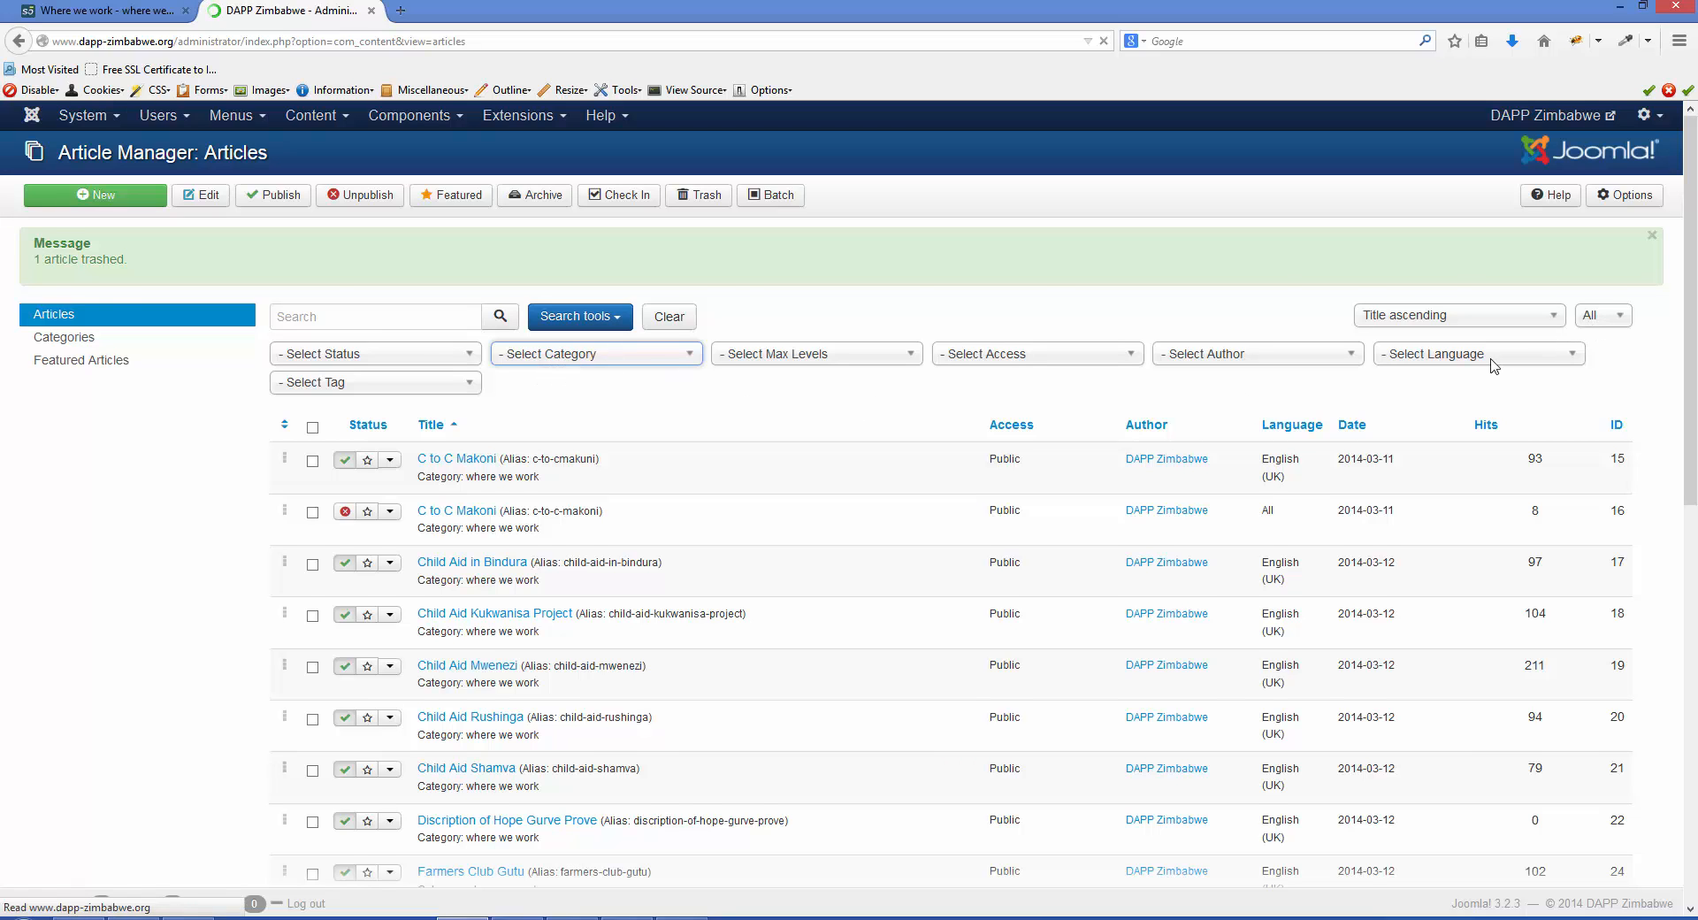
{"action": "scroll", "coordinate": [933, 535], "scroll_direction": "down", "scroll_amount": 12}
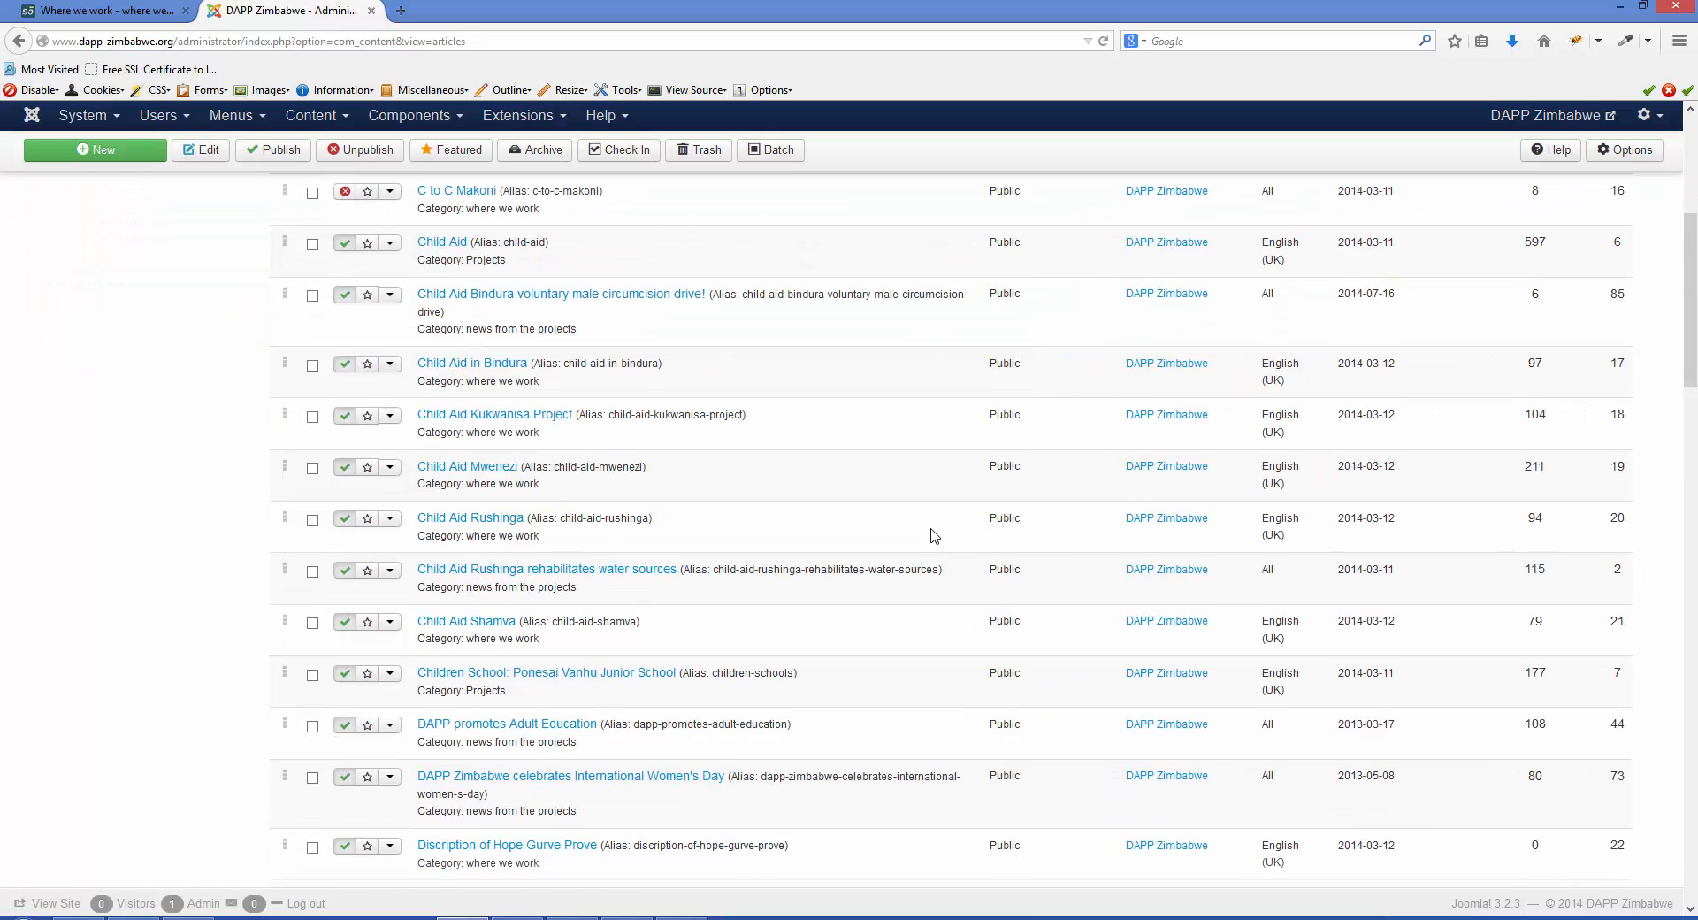
{"action": "scroll", "coordinate": [933, 537], "scroll_direction": "down", "scroll_amount": 5}
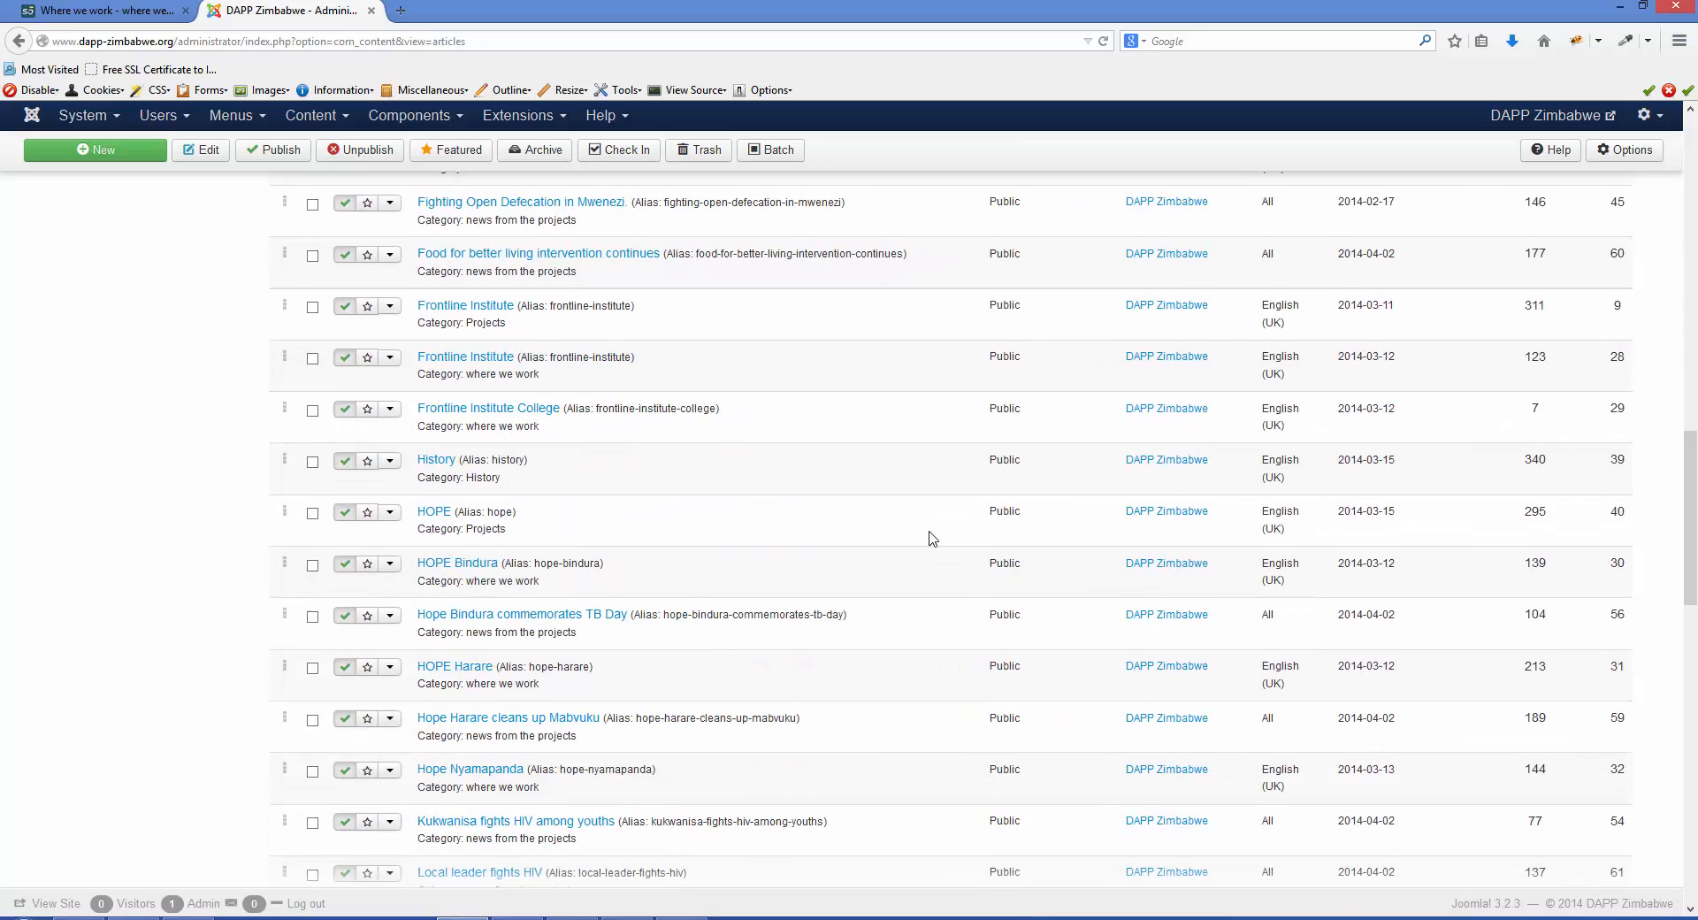
{"action": "scroll", "coordinate": [931, 539], "scroll_direction": "up", "scroll_amount": 6}
{"action": "scroll", "coordinate": [931, 539], "scroll_direction": "up", "scroll_amount": 8}
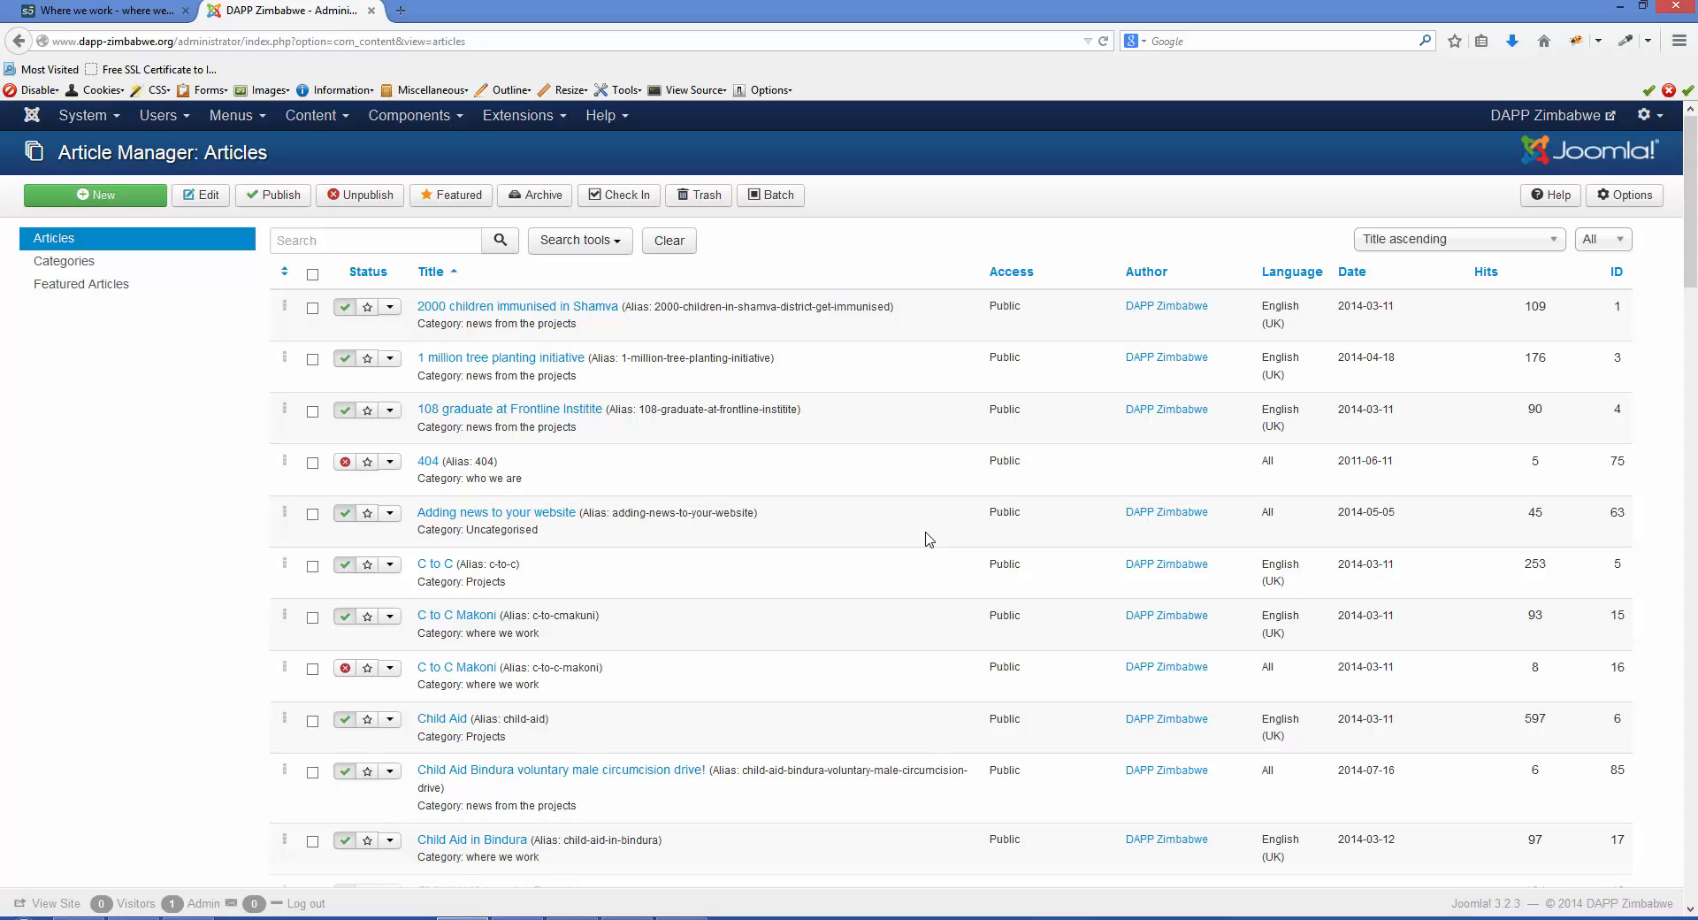
- Filter the article list to show only articles in the "news from the projects" category
{"action": "left_click", "coordinate": [1552, 244]}
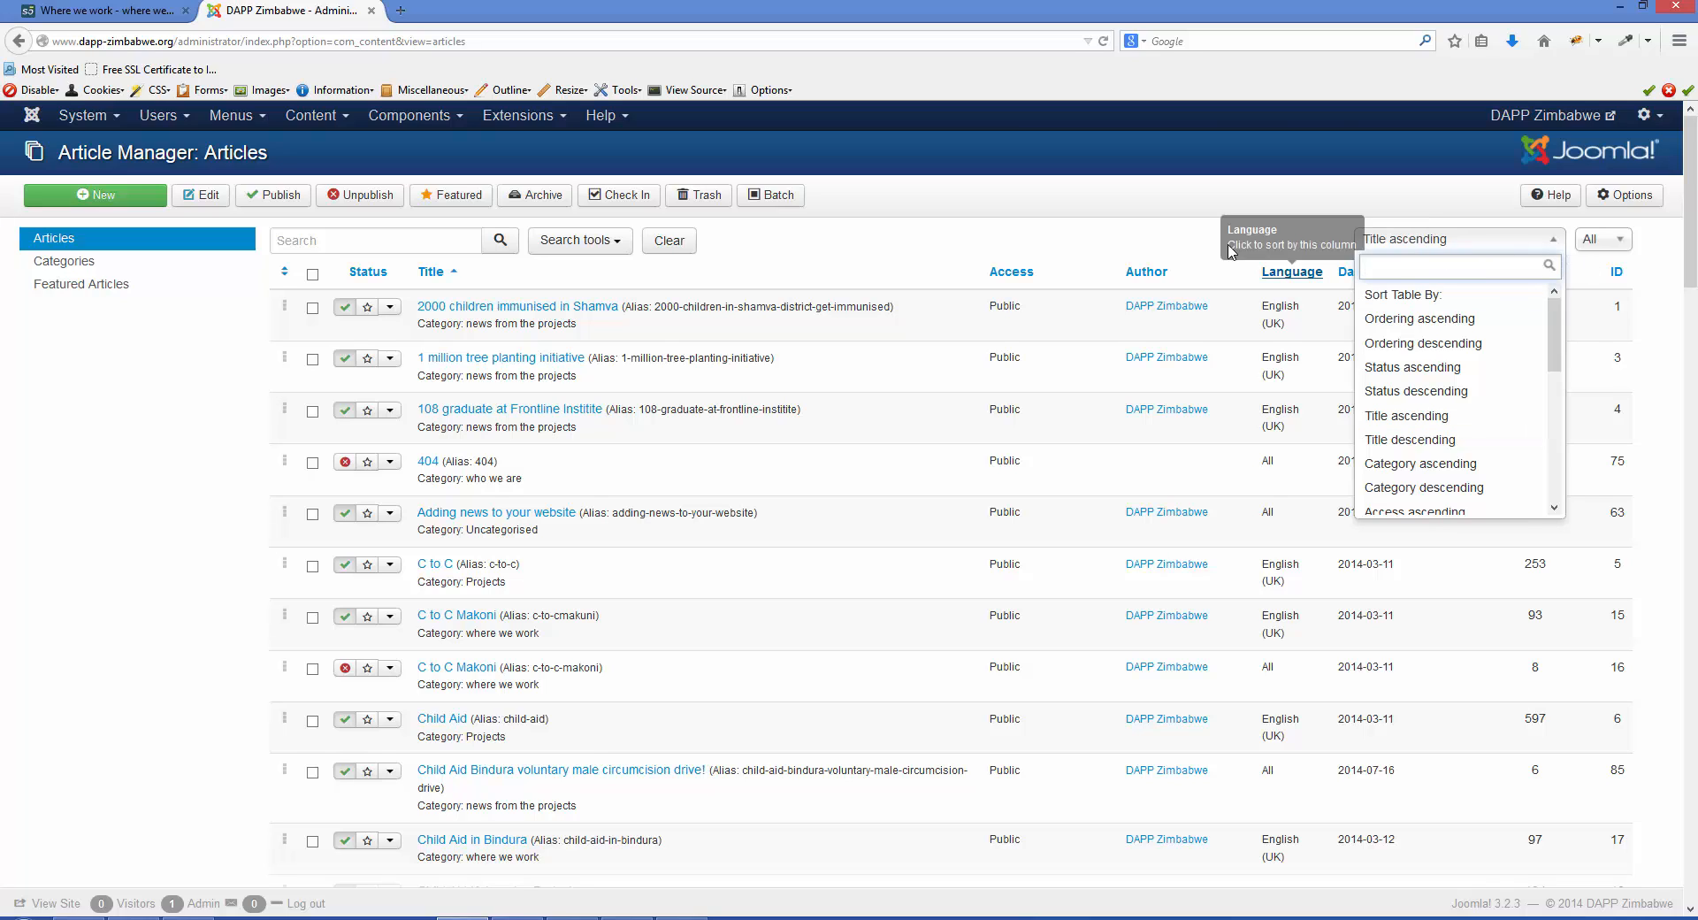
{"action": "left_click", "coordinate": [579, 240]}
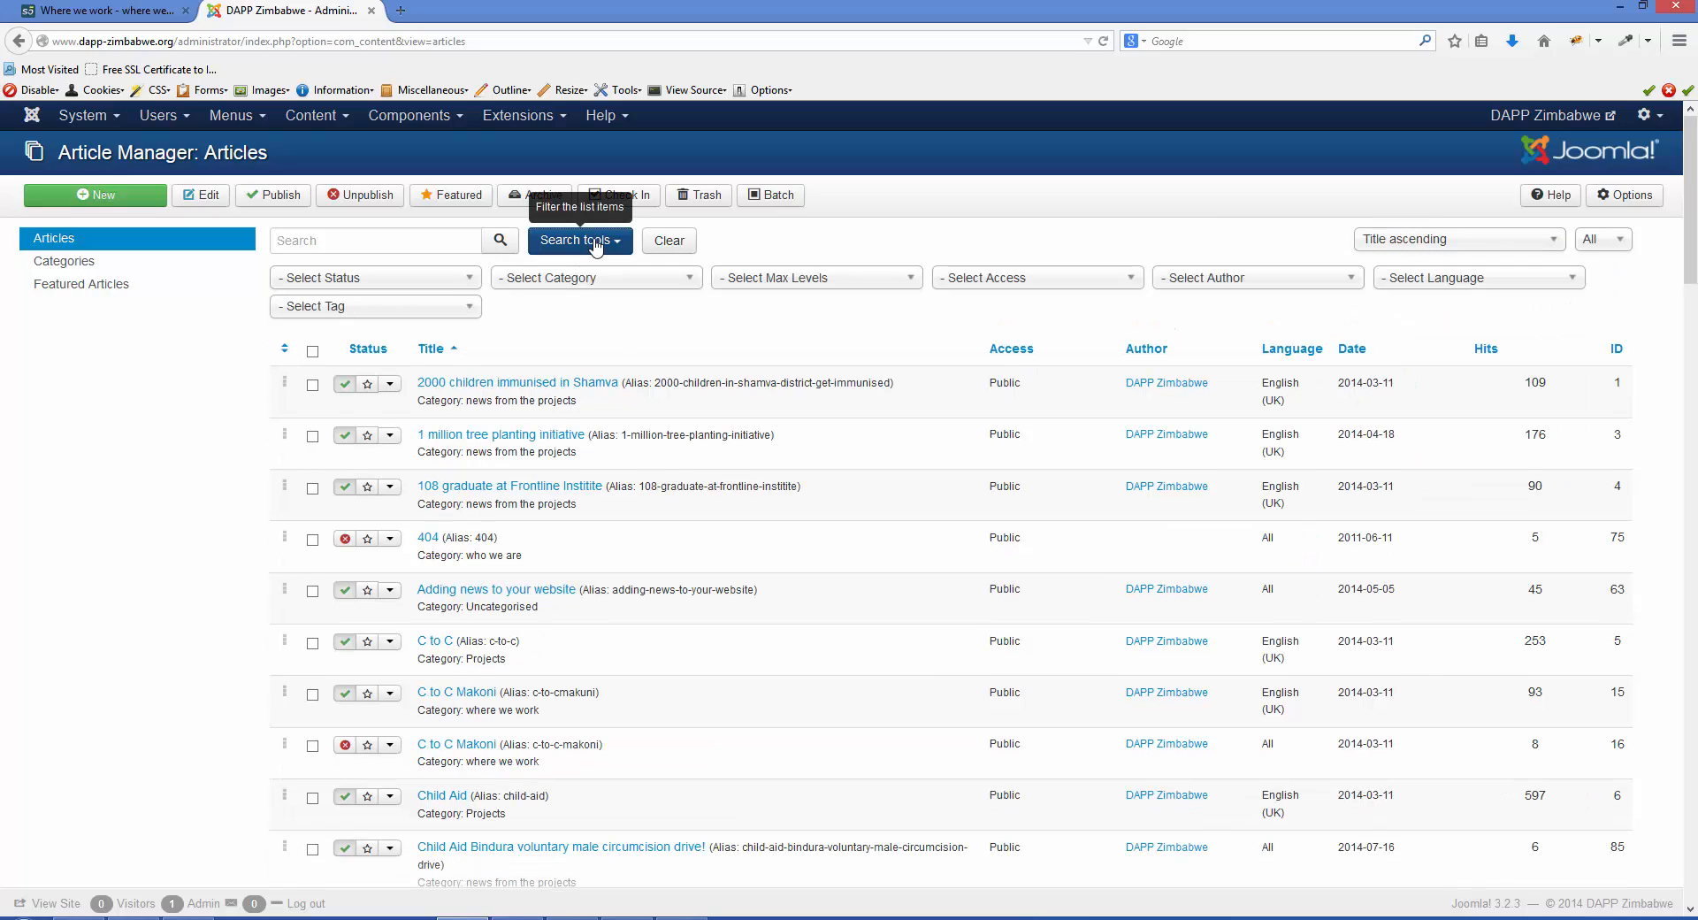
{"action": "left_click", "coordinate": [685, 278]}
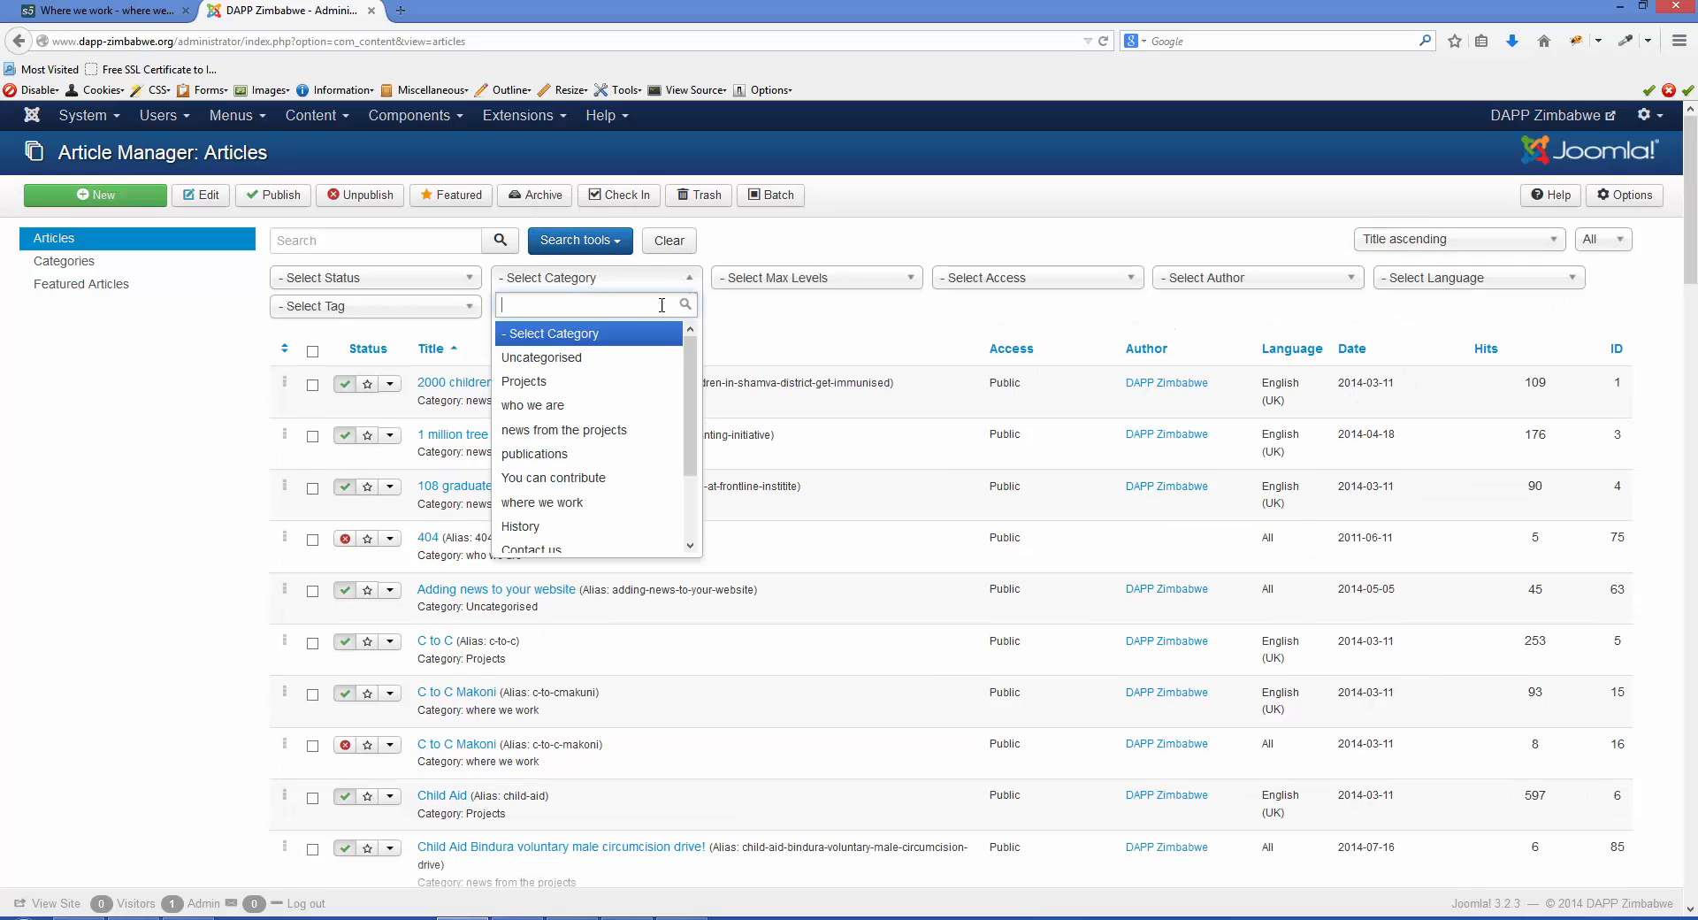
{"action": "left_click", "coordinate": [620, 431]}
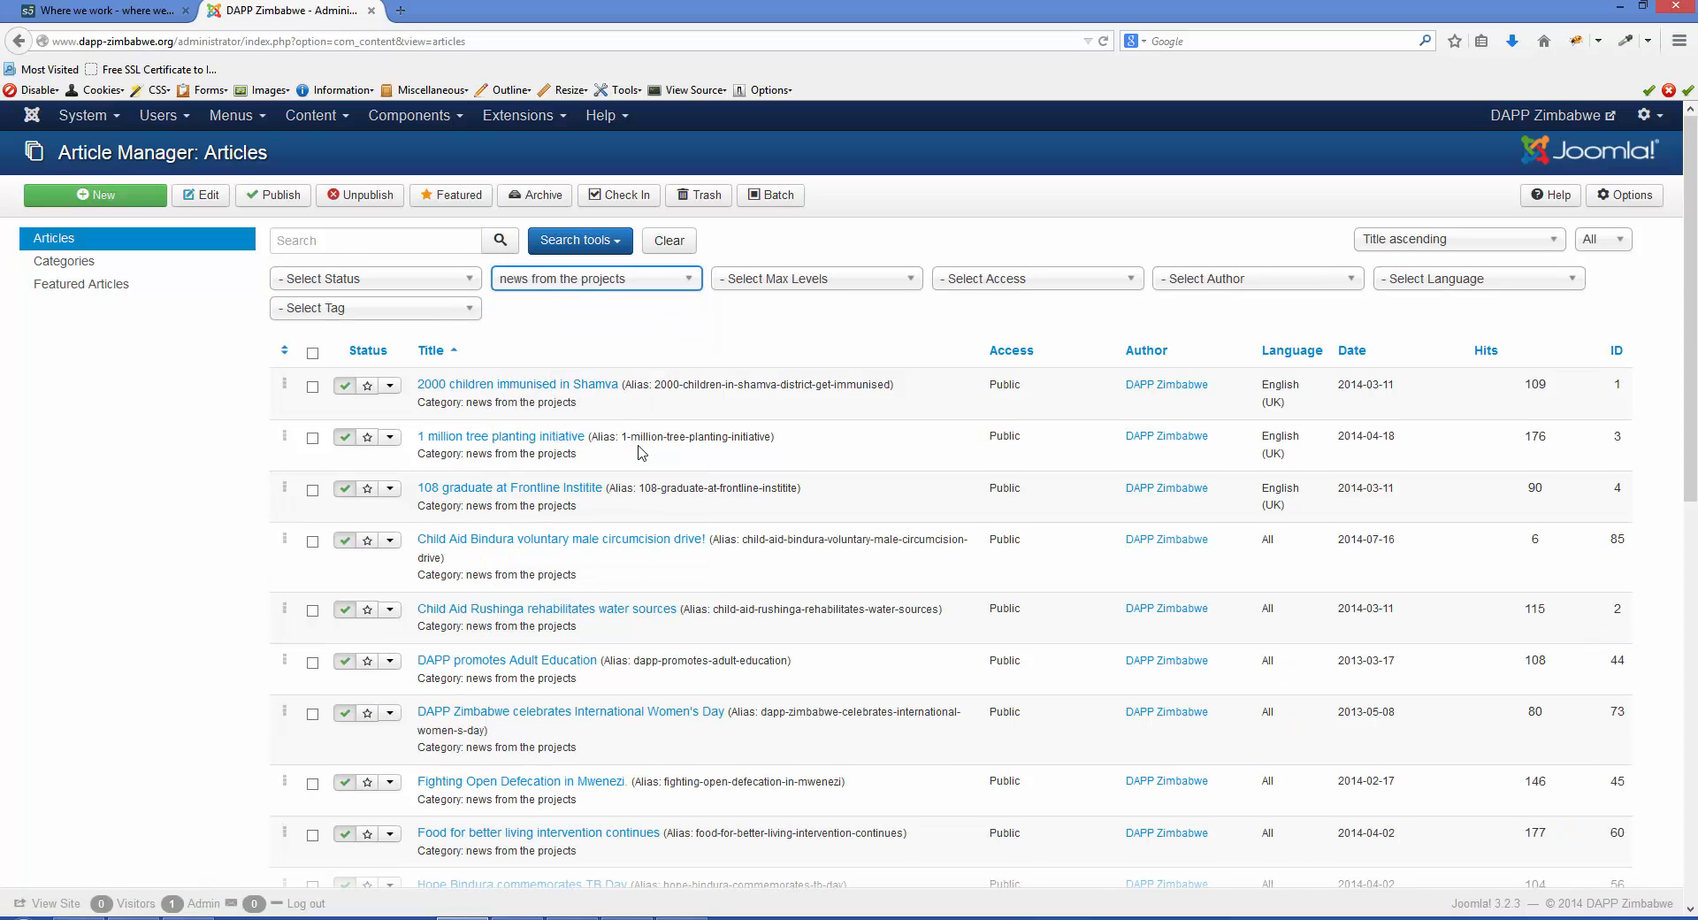
- Switch to the public website's home page and examine the articles under "News from the projects"
{"action": "left_click", "coordinate": [74, 16]}
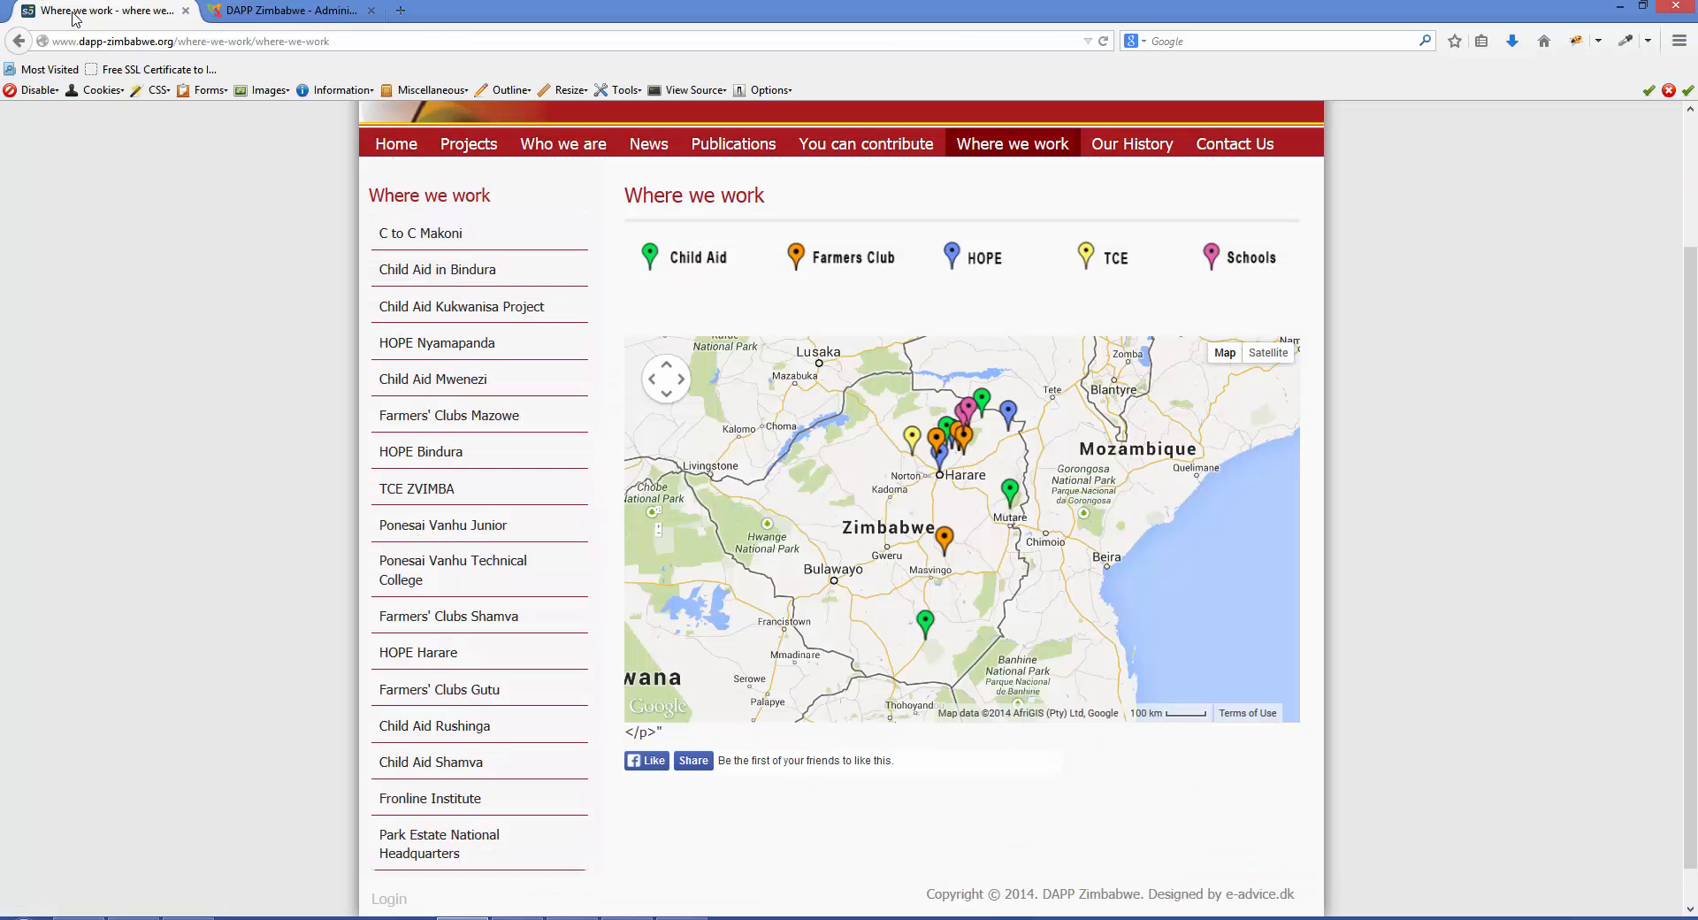
{"action": "left_click", "coordinate": [406, 147]}
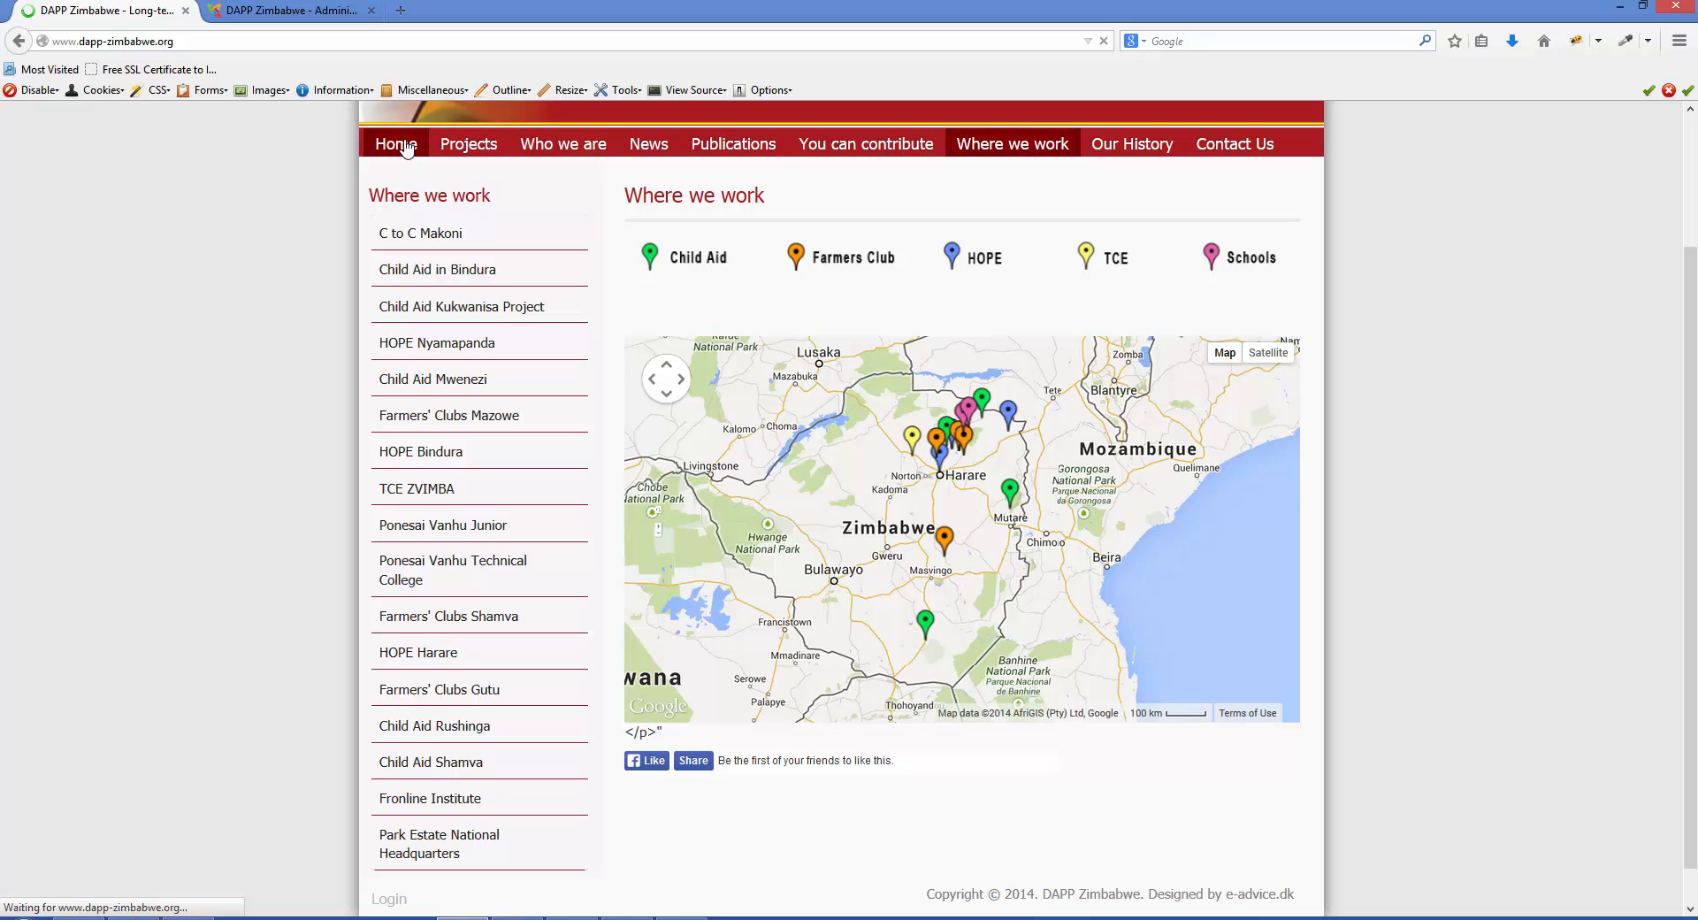
{"action": "scroll", "coordinate": [319, 518], "scroll_direction": "down", "scroll_amount": 4}
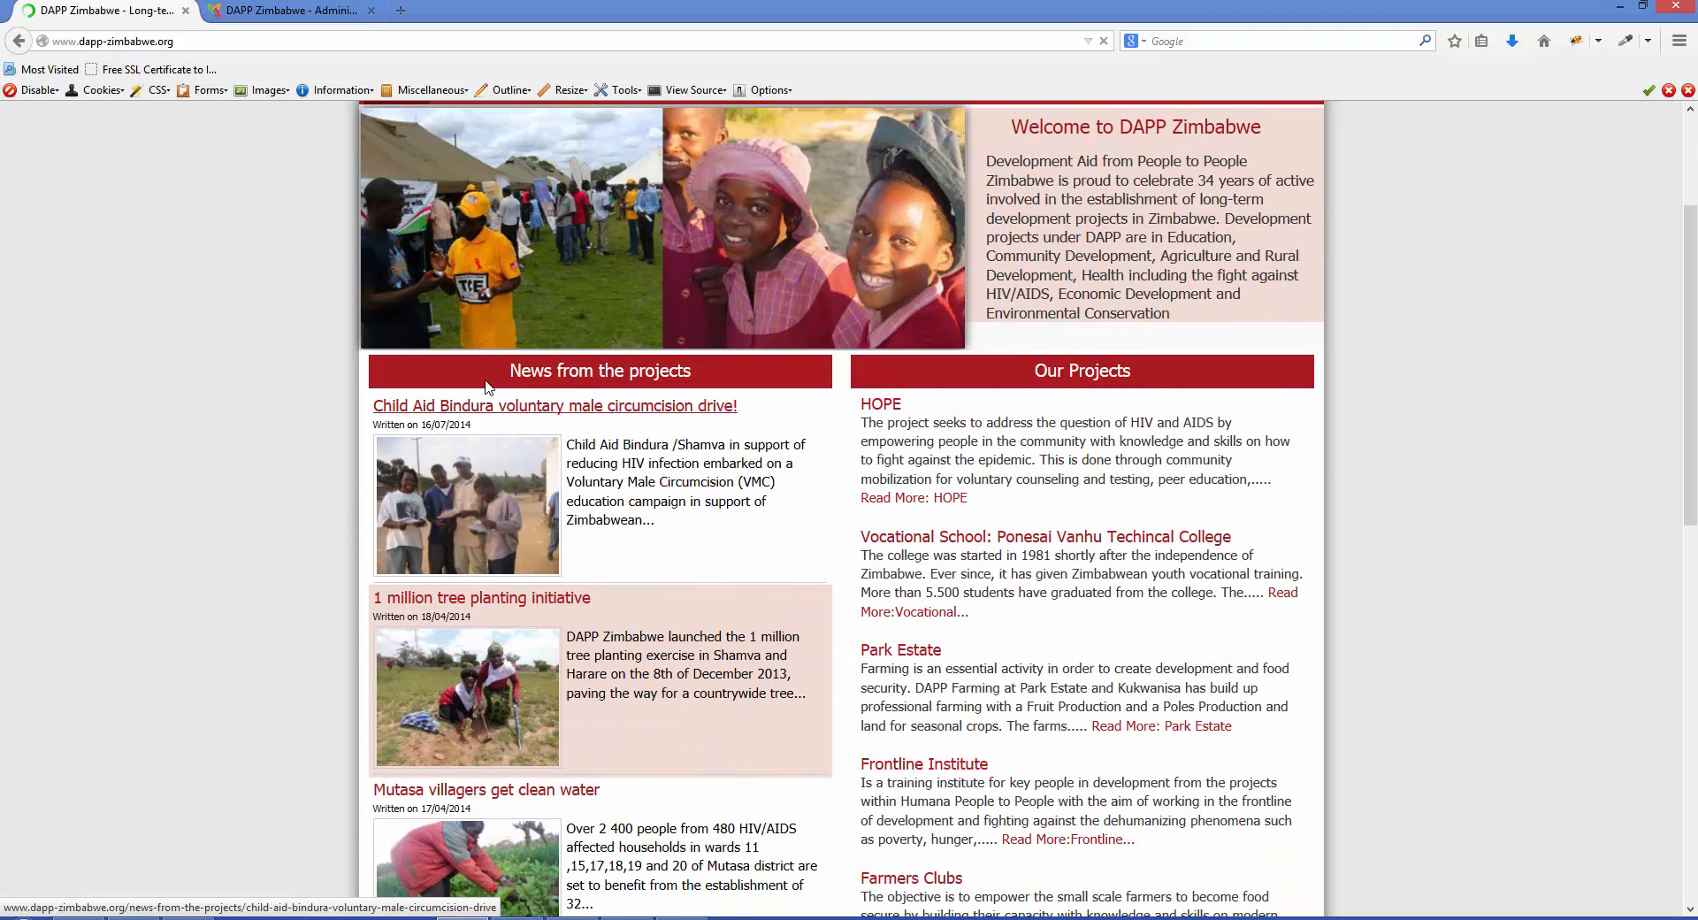
{"action": "left_click_drag", "start_coordinate": [501, 380], "coordinate": [705, 385]}
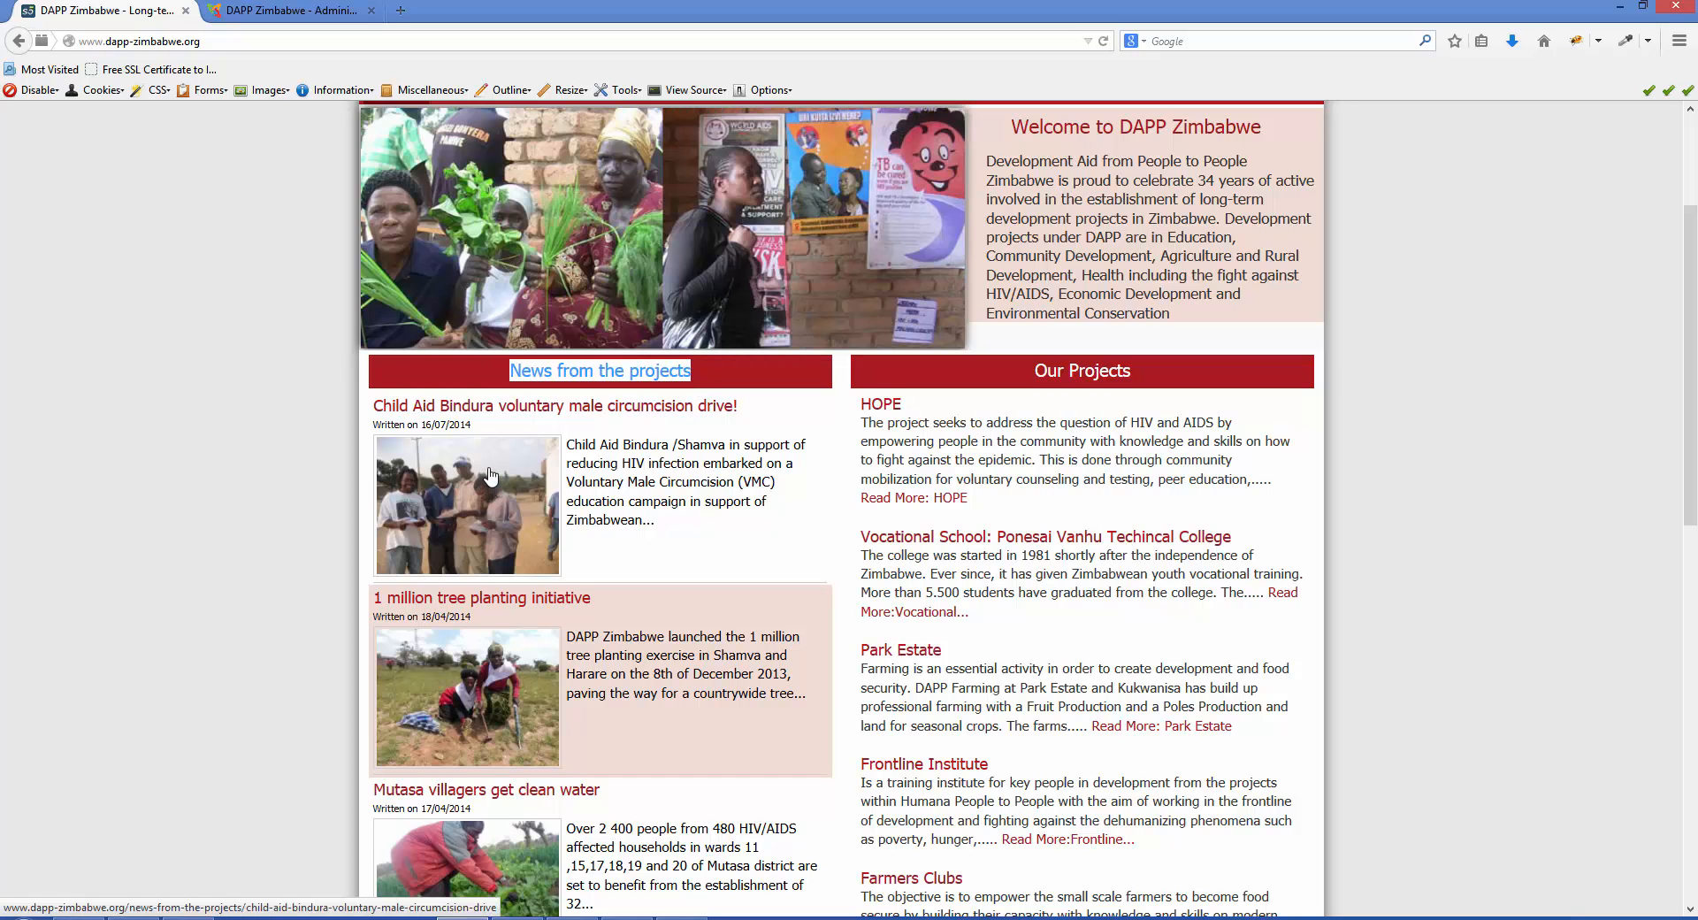
{"action": "scroll", "coordinate": [491, 477], "scroll_direction": "down", "scroll_amount": 1}
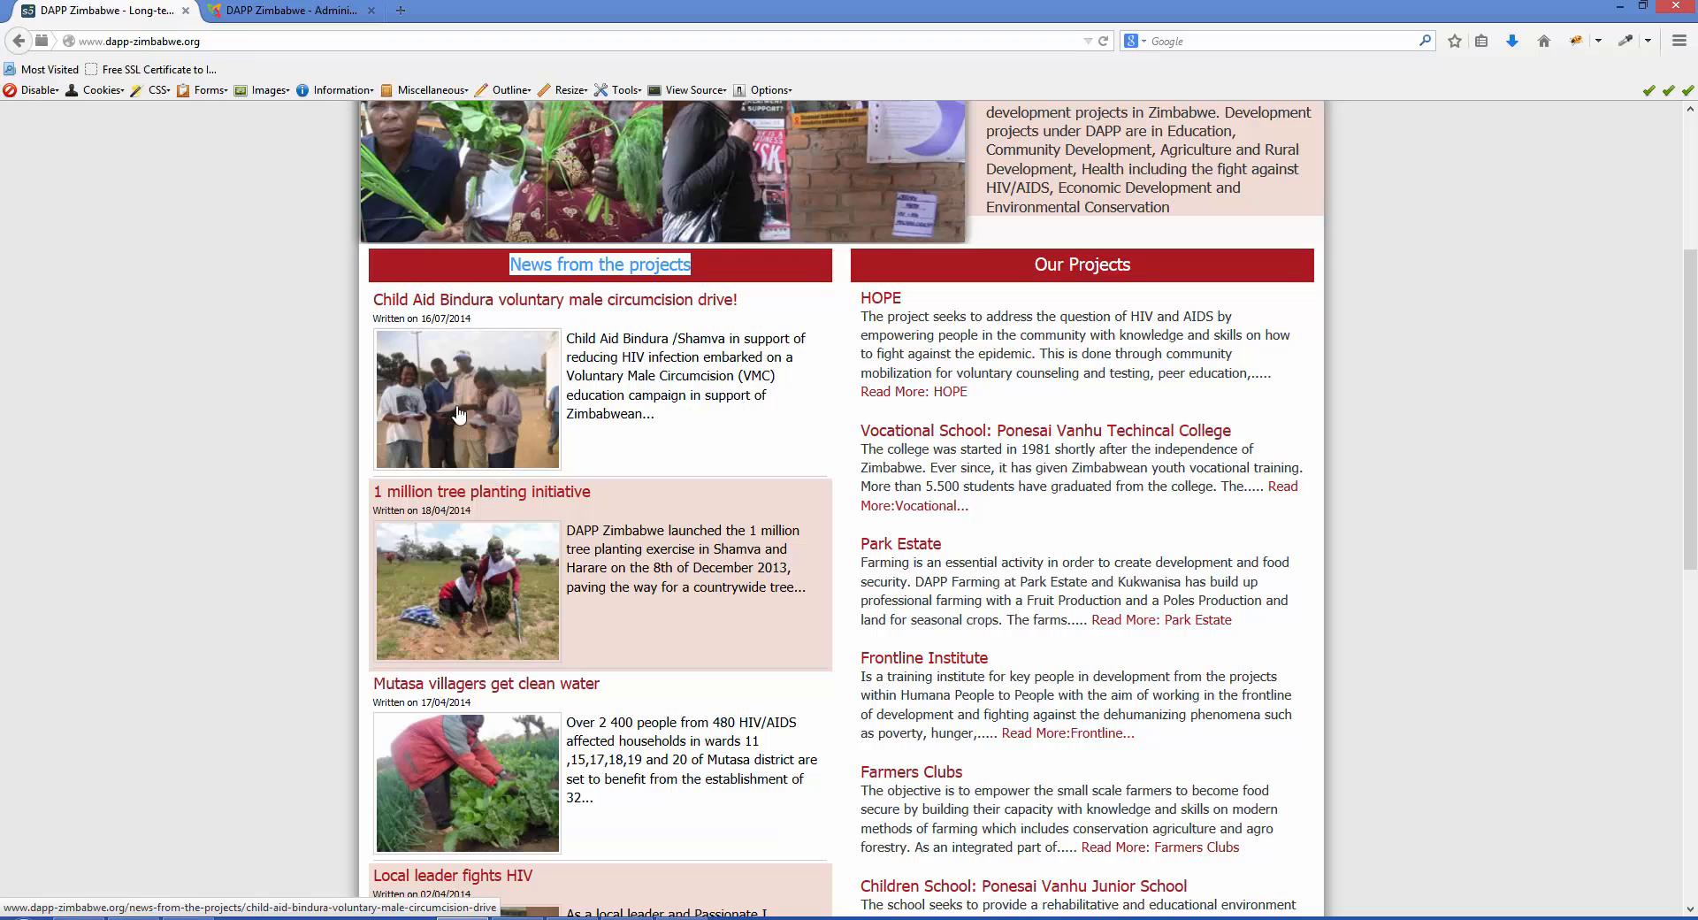
{"action": "scroll", "coordinate": [493, 495], "scroll_direction": "down", "scroll_amount": 3}
{"action": "scroll", "coordinate": [500, 544], "scroll_direction": "down", "scroll_amount": 4}
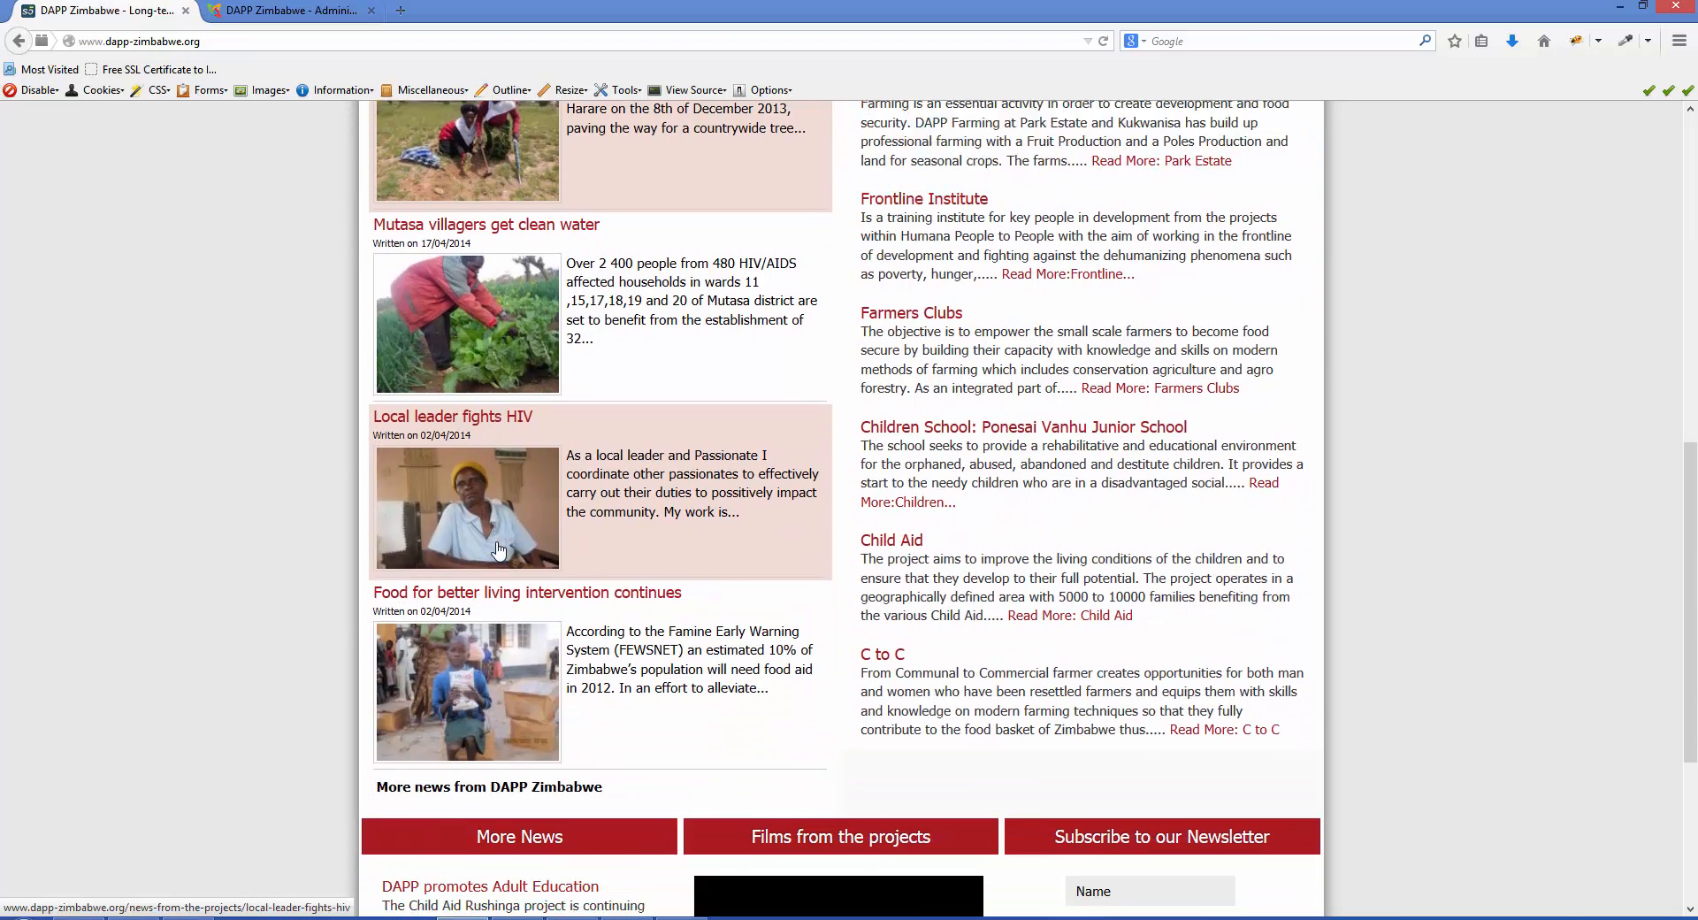
{"action": "scroll", "coordinate": [498, 550], "scroll_direction": "up", "scroll_amount": 8}
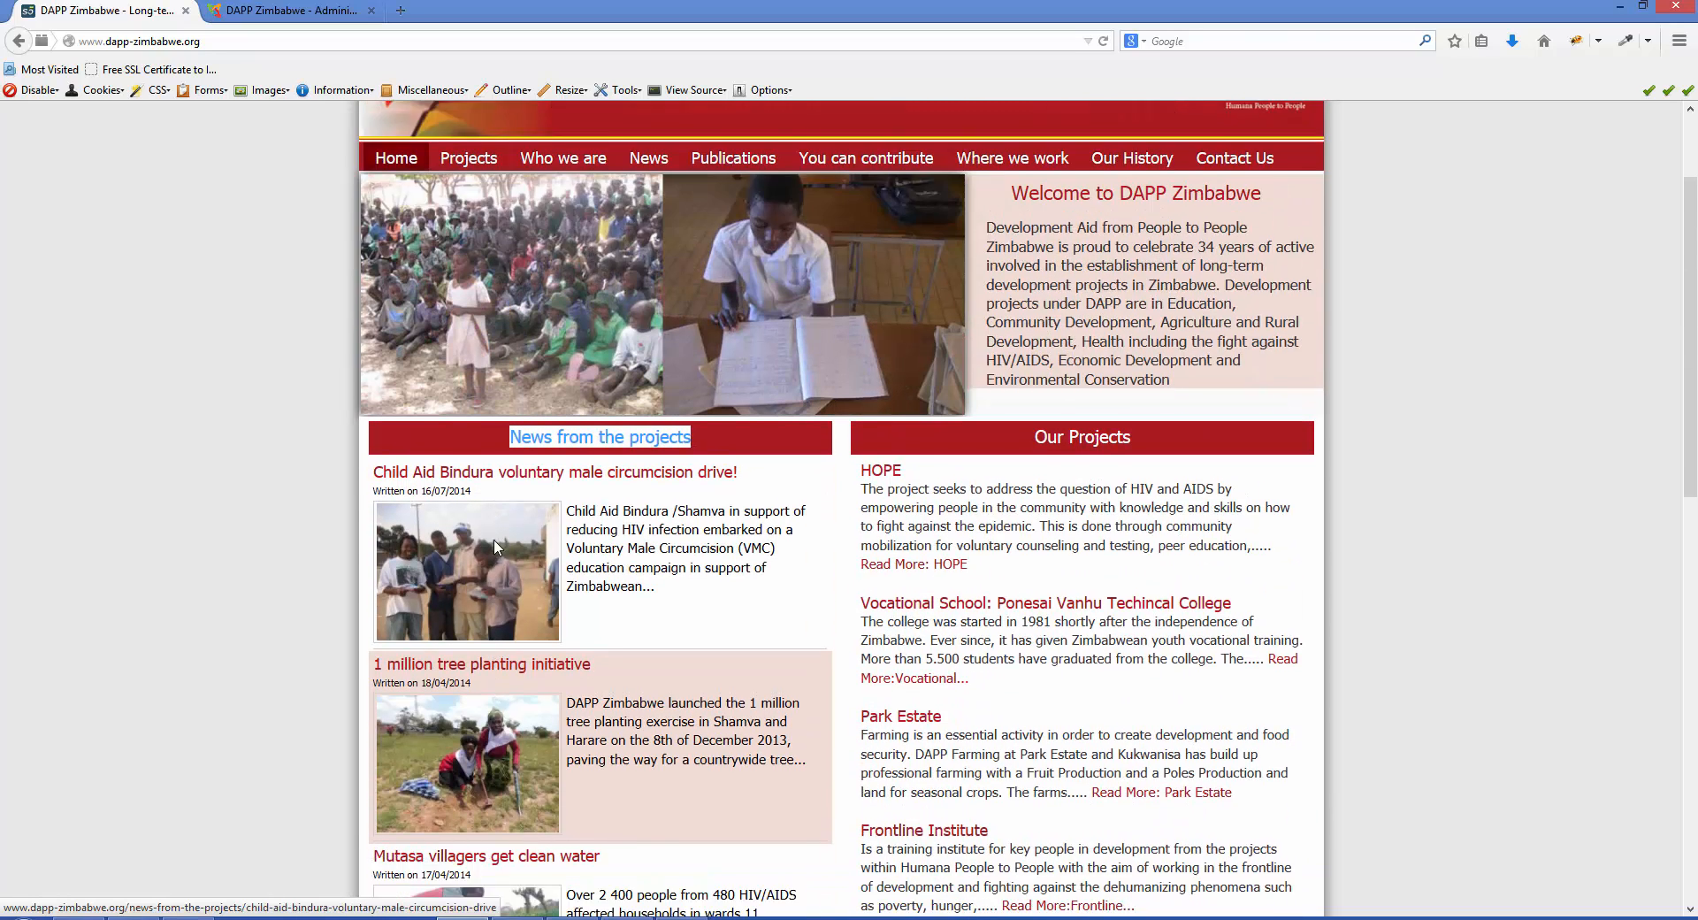
{"action": "scroll", "coordinate": [495, 548], "scroll_direction": "down", "scroll_amount": 2}
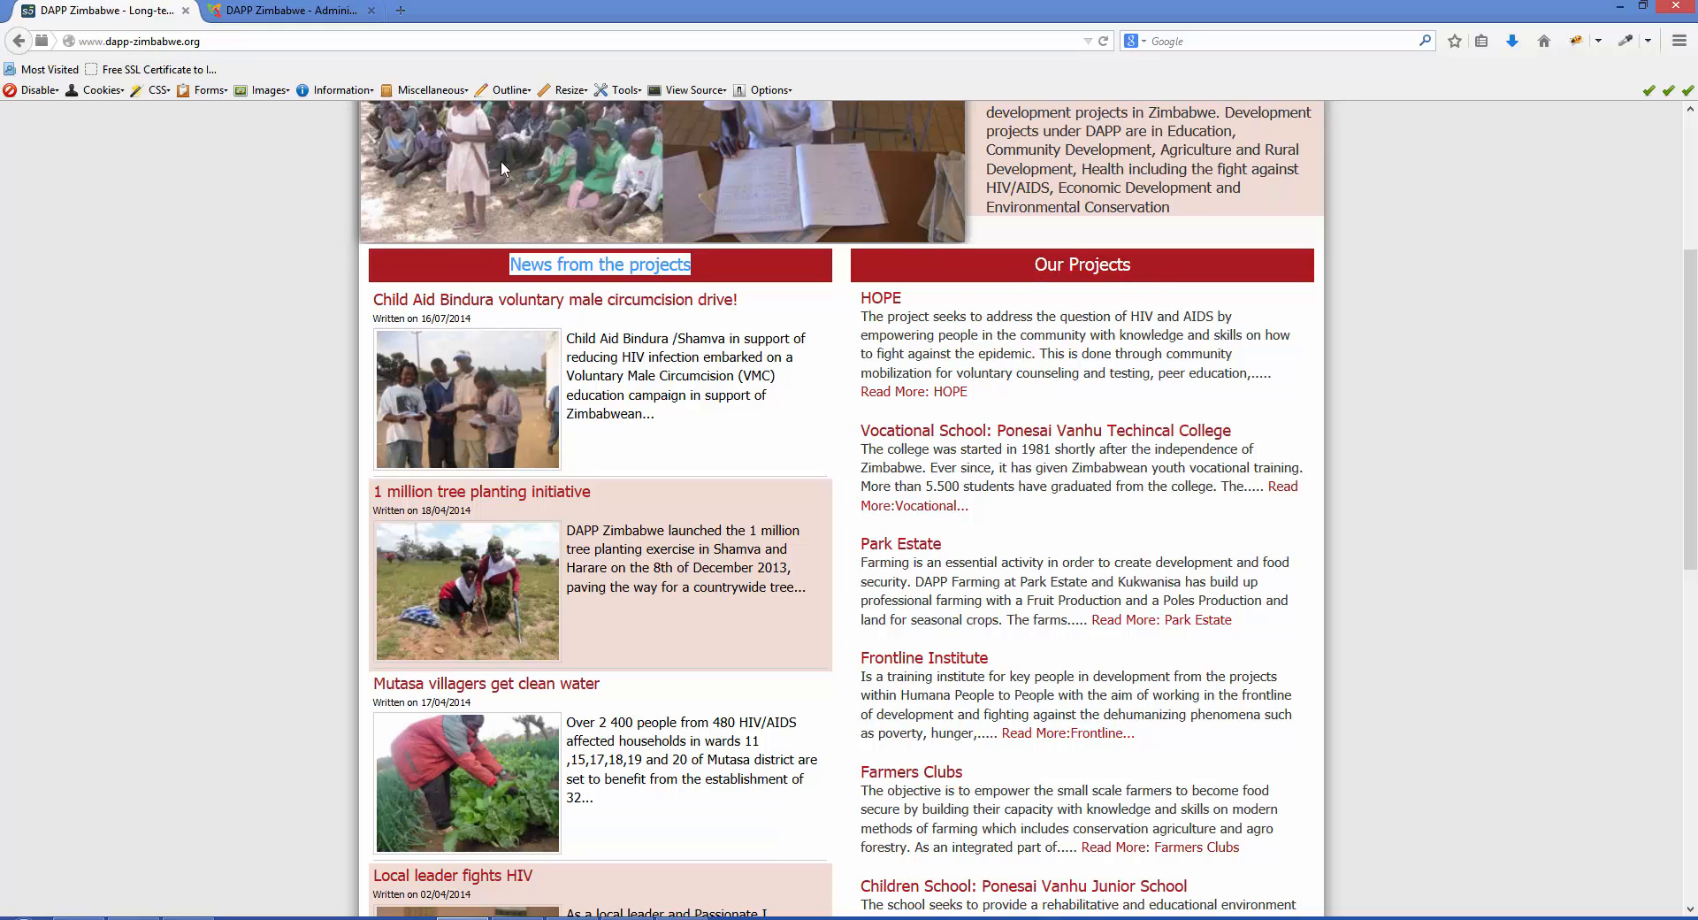
- Return to the Joomla article manager and filter the article list by the Projects category
{"action": "left_click", "coordinate": [283, 18]}
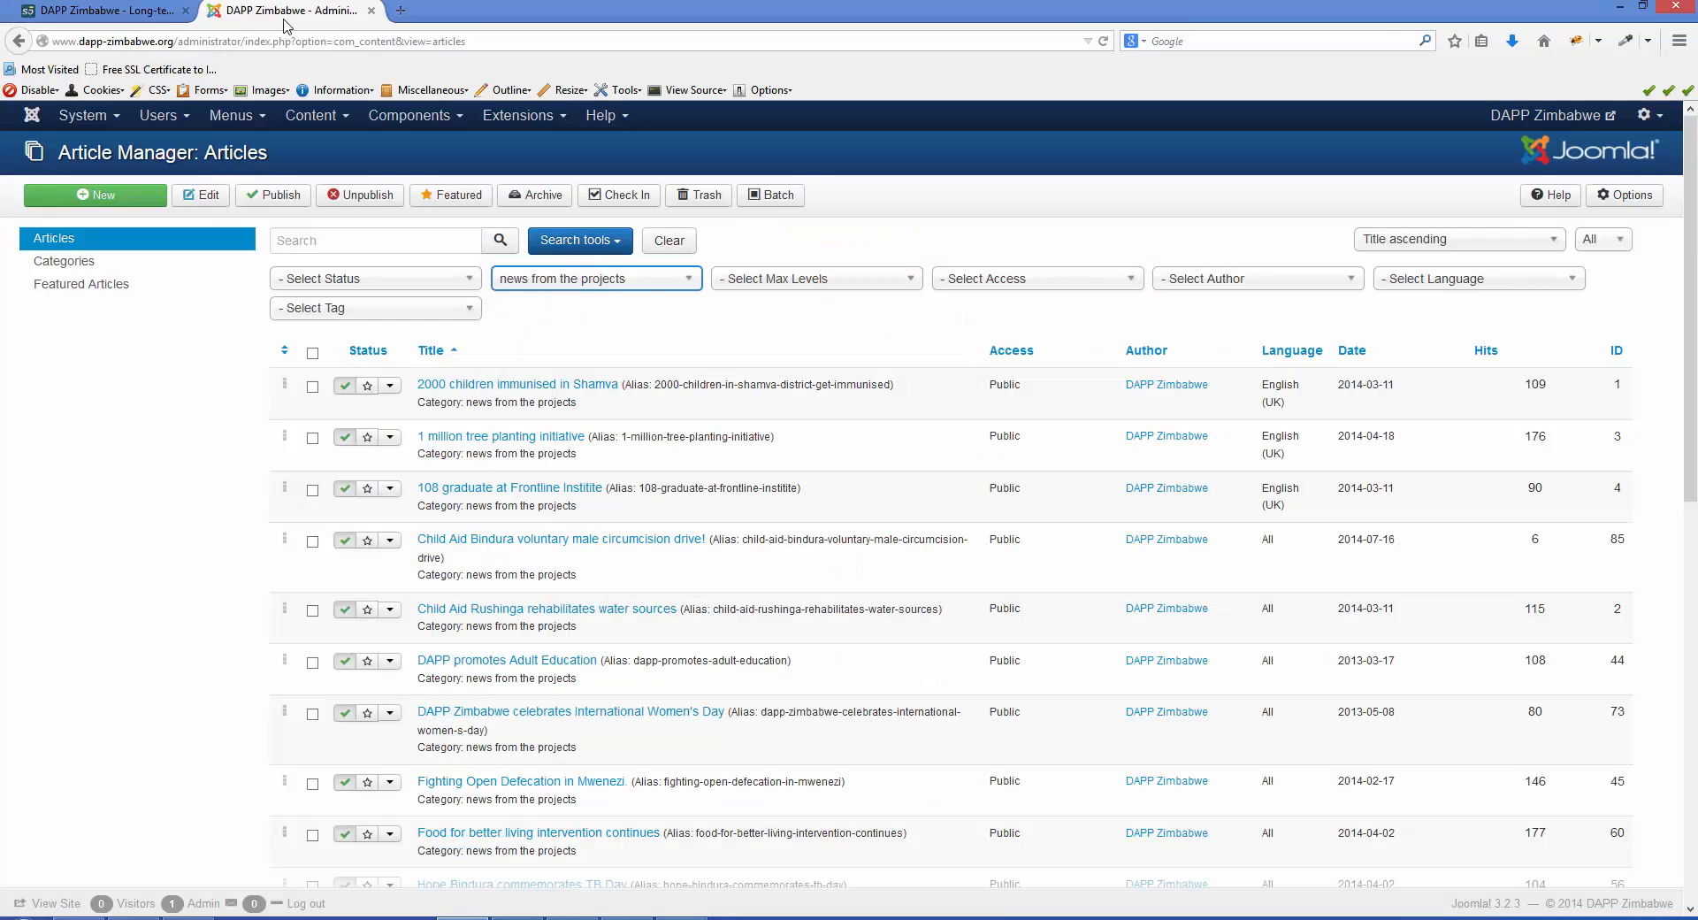
{"action": "left_click", "coordinate": [686, 281]}
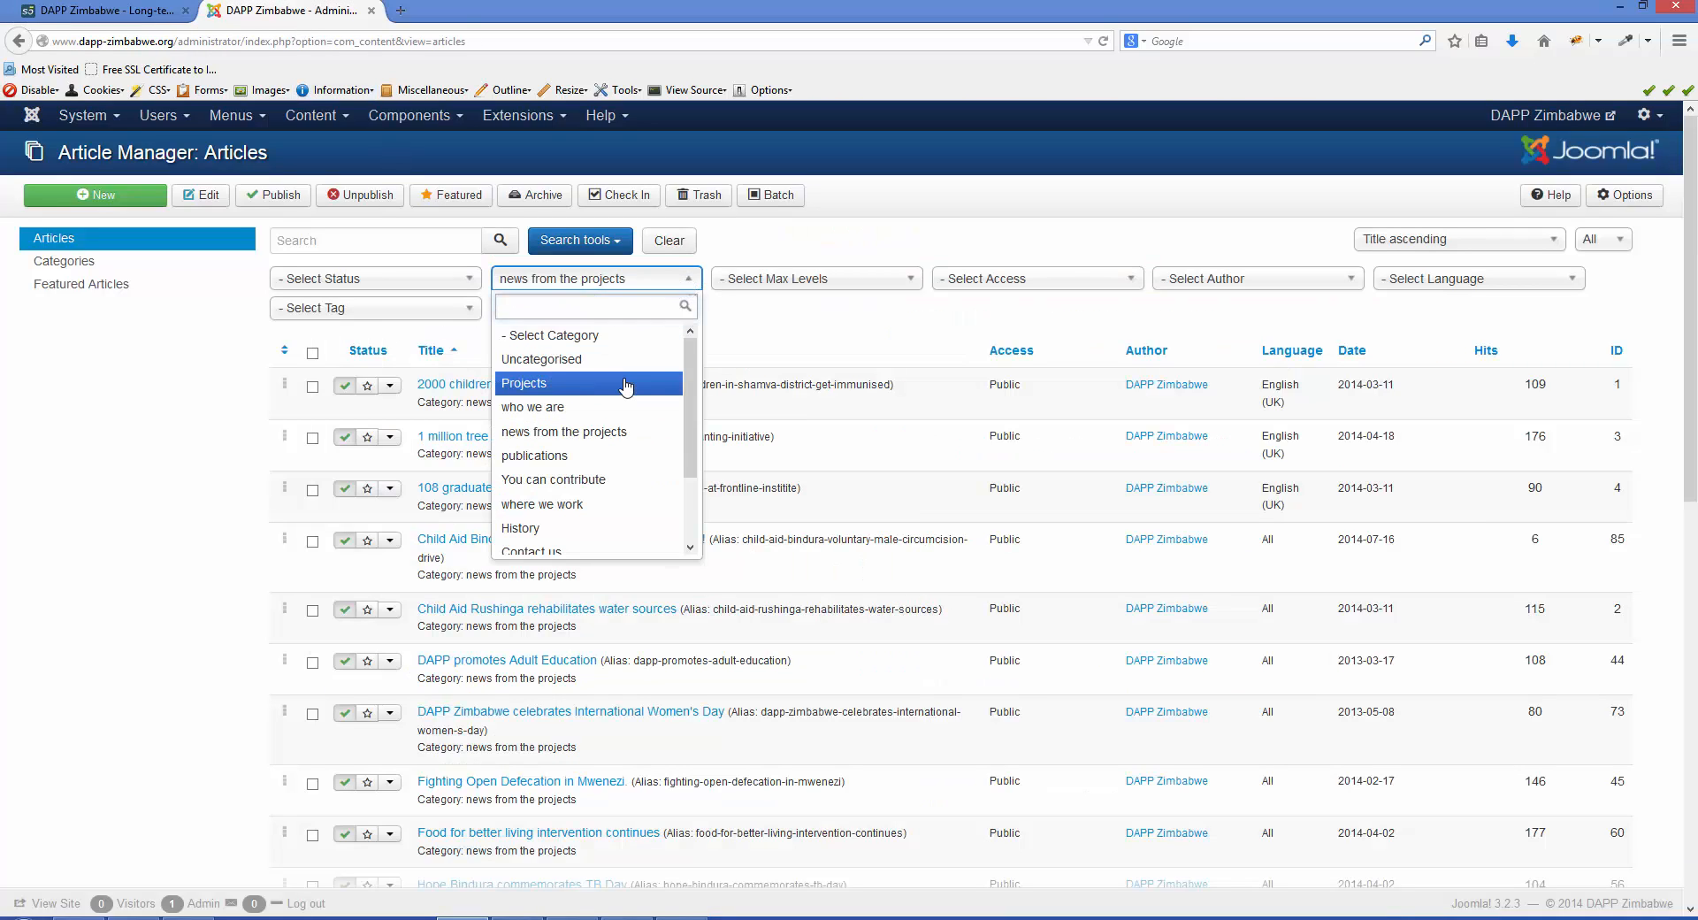
{"action": "left_click", "coordinate": [626, 384]}
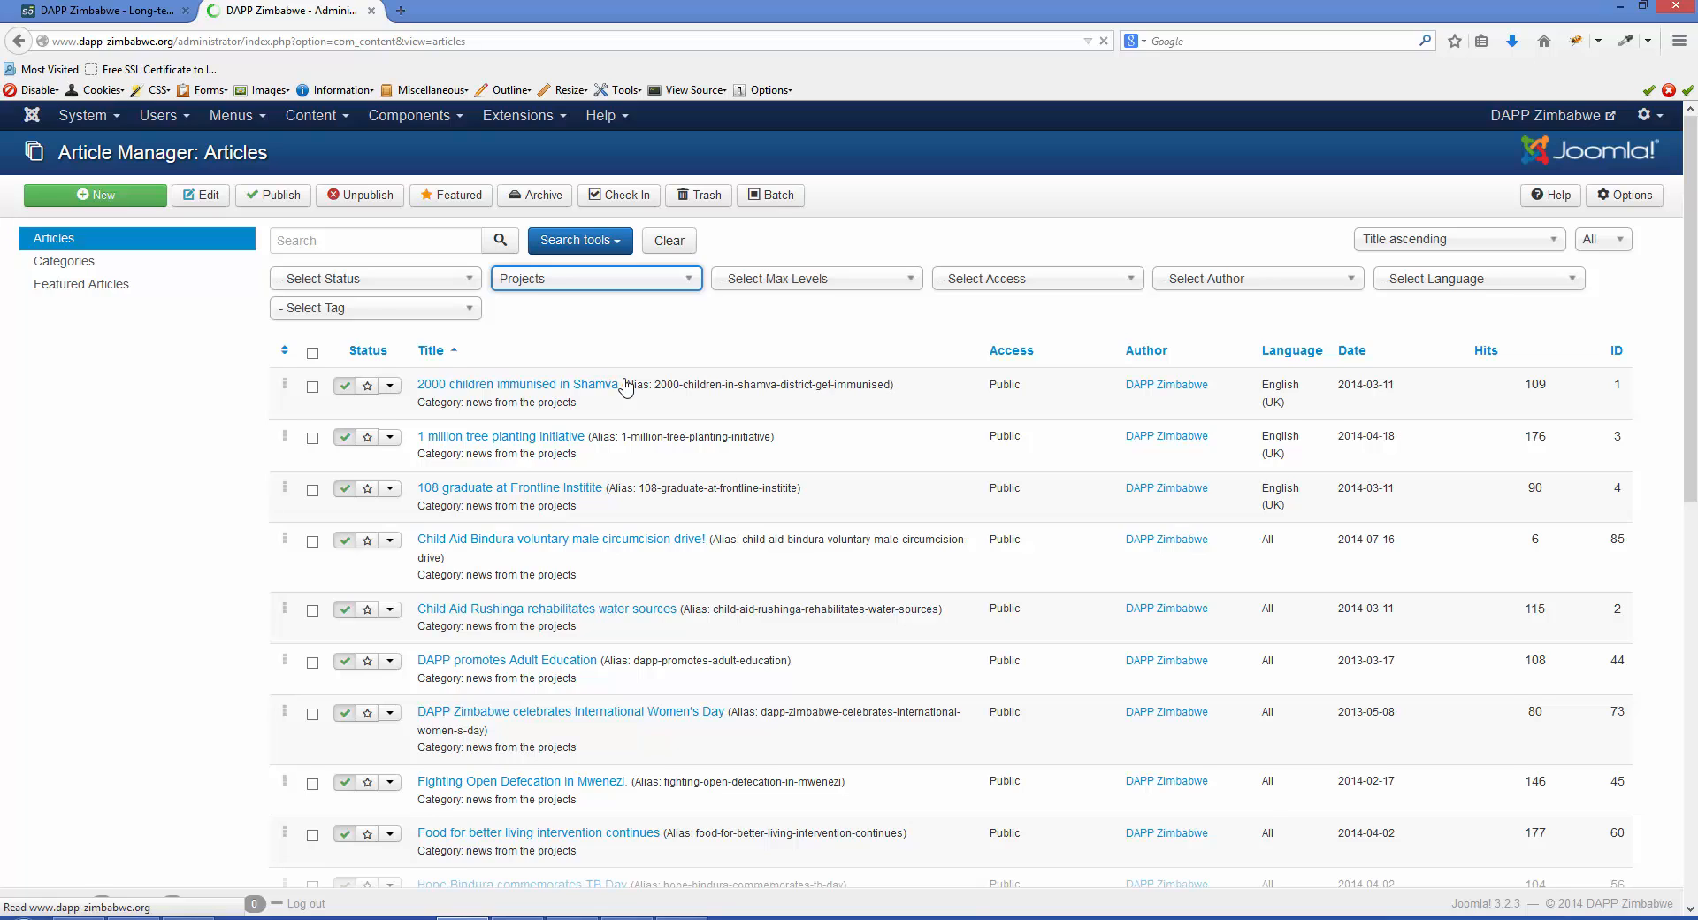
- Switch to the public website's home page and examine the project articles listed under "Our Projects"
{"action": "left_click", "coordinate": [148, 15]}
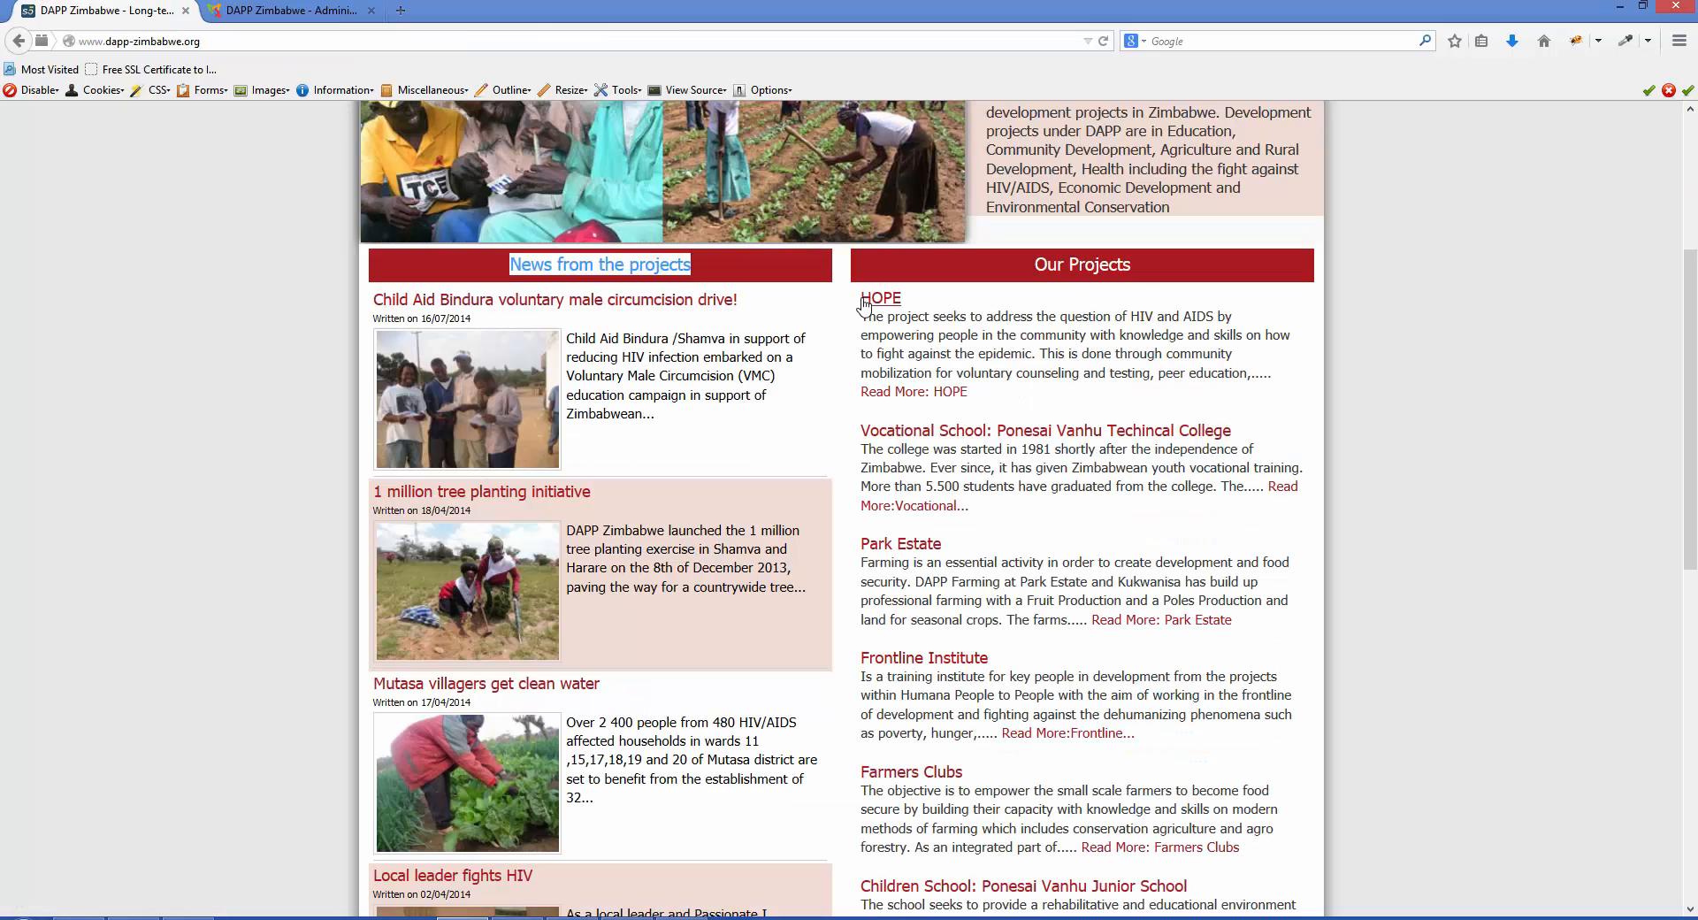
{"action": "left_click_drag", "start_coordinate": [858, 304], "coordinate": [903, 305]}
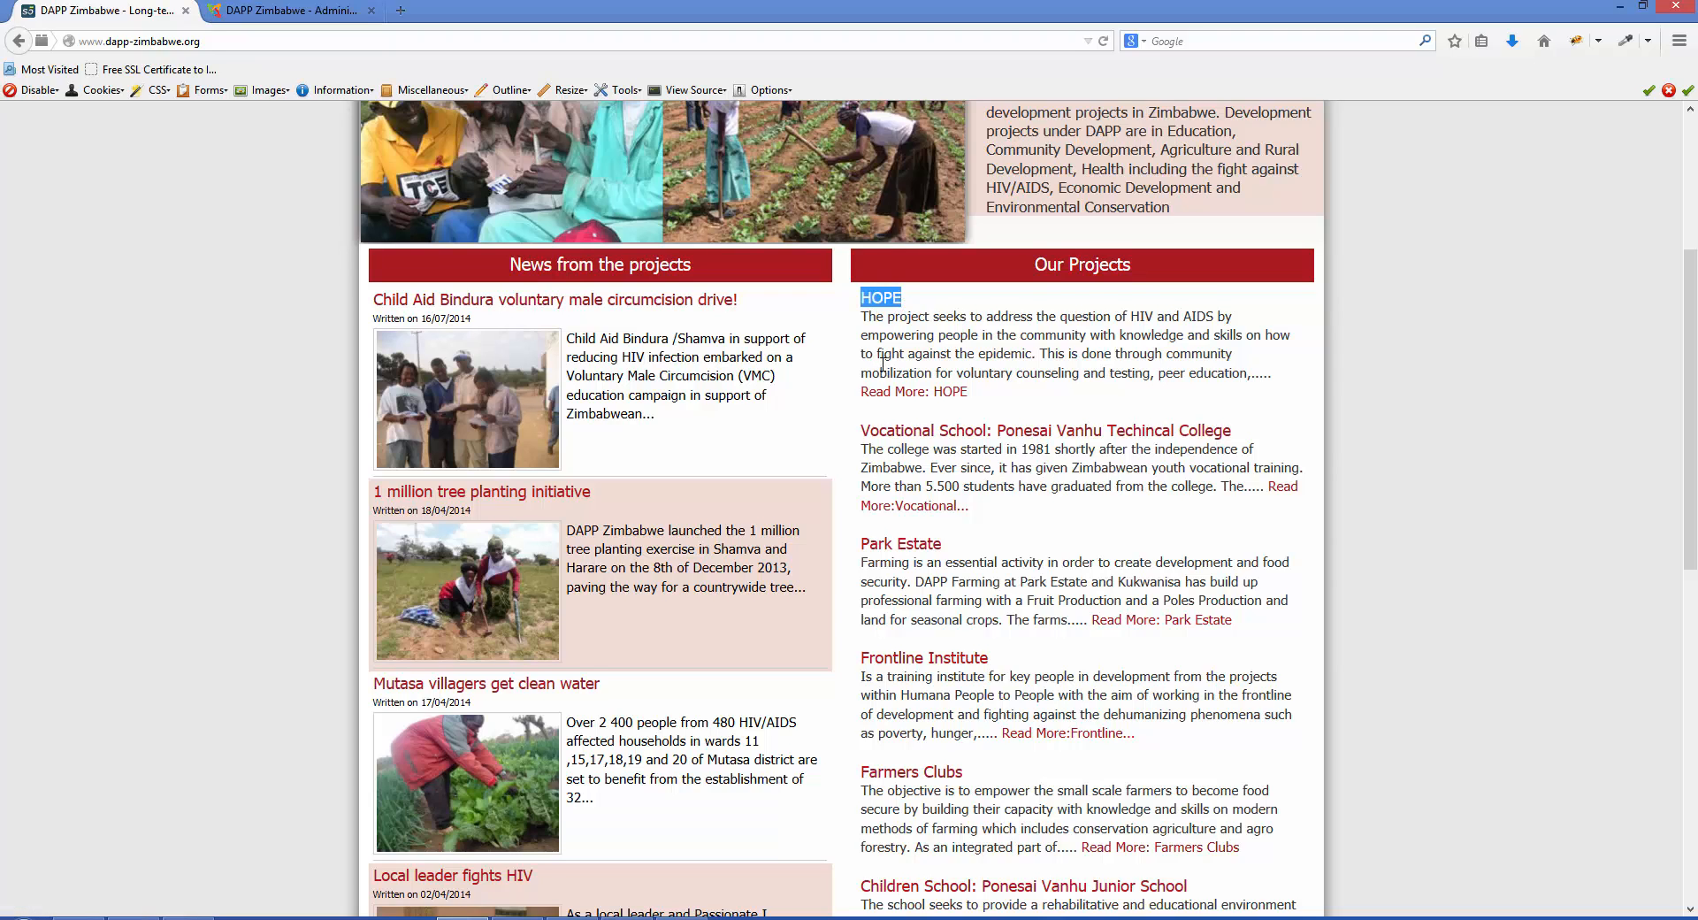
{"action": "scroll", "coordinate": [882, 363], "scroll_direction": "down", "scroll_amount": 6}
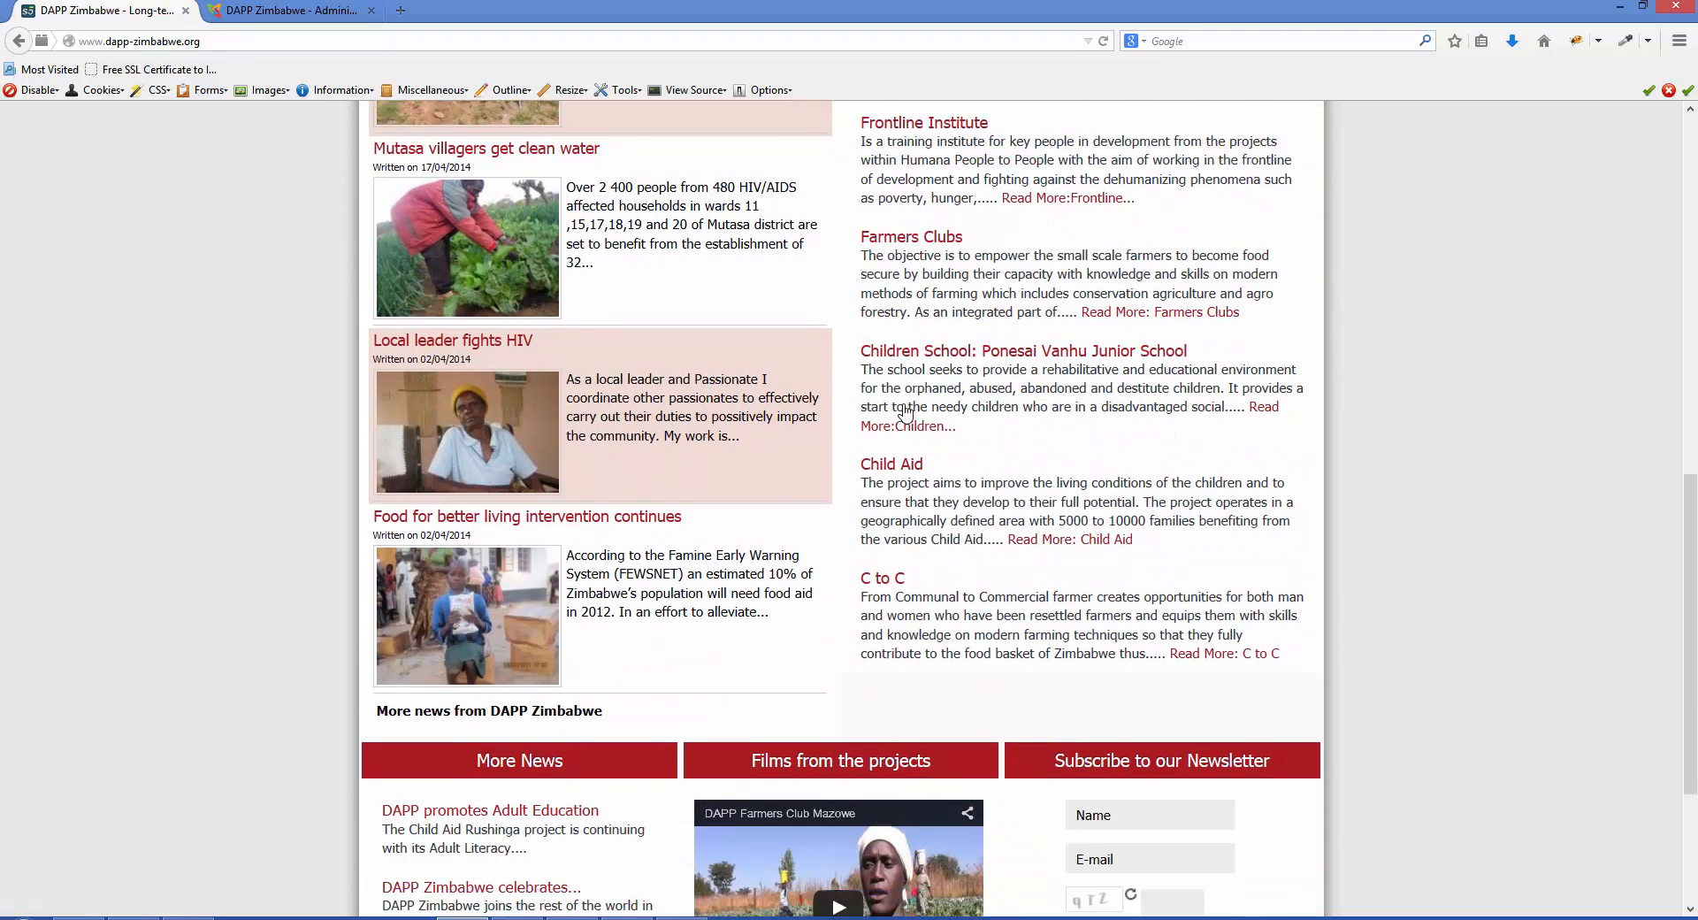
{"action": "scroll", "coordinate": [946, 493], "scroll_direction": "down", "scroll_amount": 1}
{"action": "scroll", "coordinate": [948, 517], "scroll_direction": "up", "scroll_amount": 6}
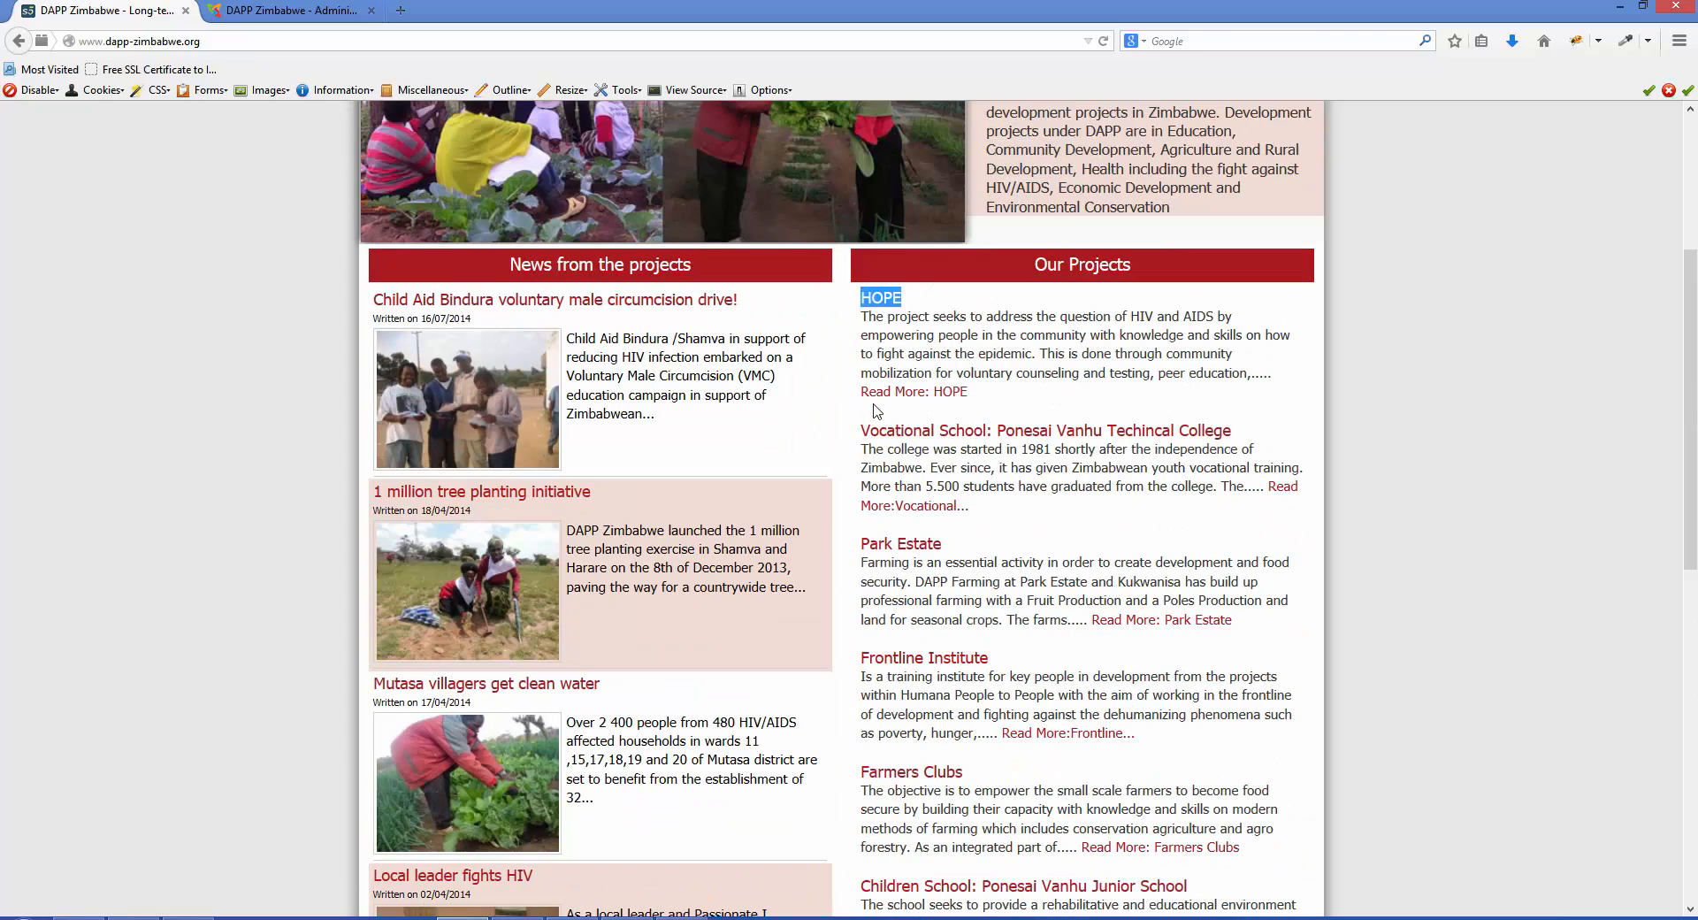
- Return to the Joomla article manager and look through the categories available for filtering the article list
{"action": "left_click", "coordinate": [311, 13]}
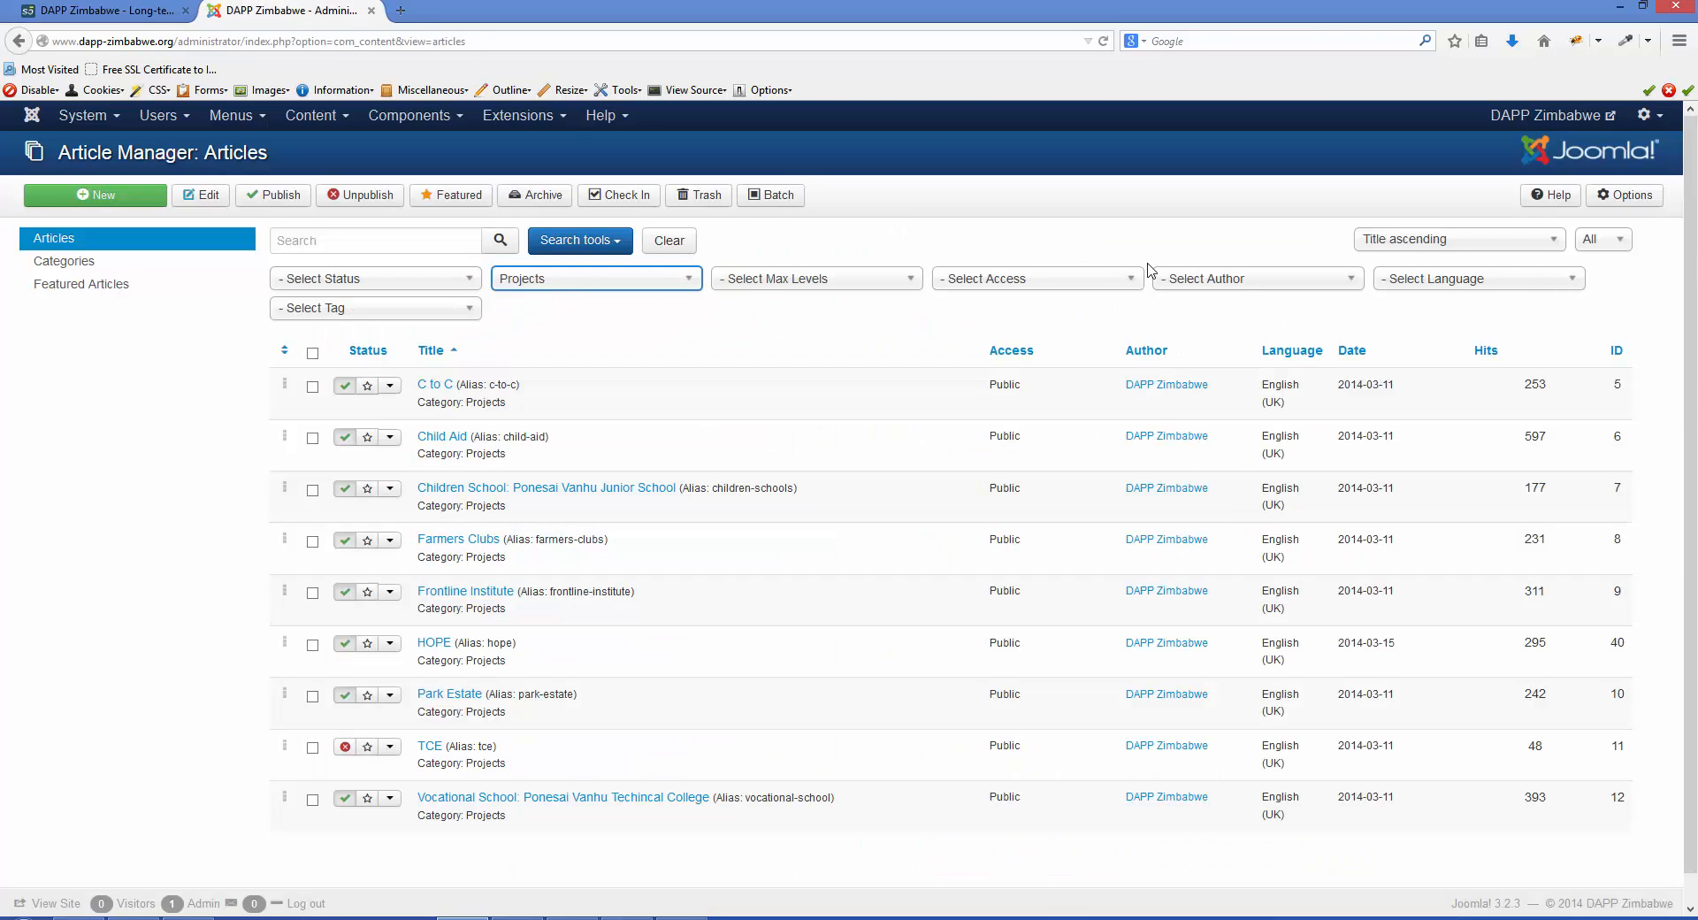
{"action": "left_click", "coordinate": [689, 279]}
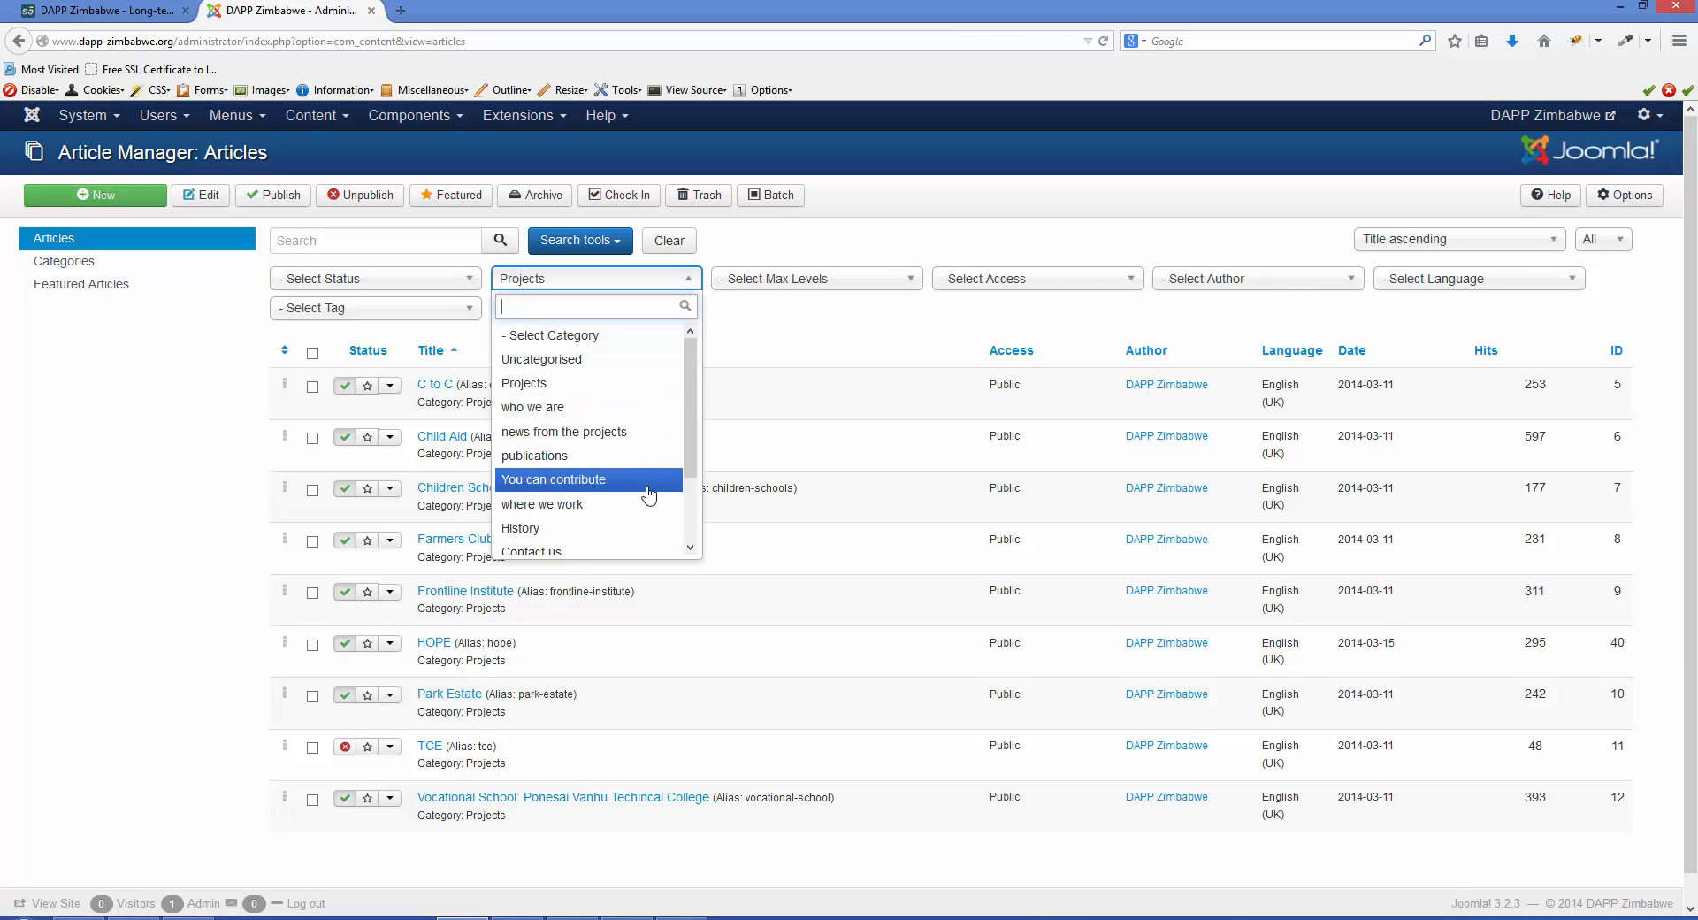
{"action": "scroll", "coordinate": [650, 529], "scroll_direction": "down", "scroll_amount": 1}
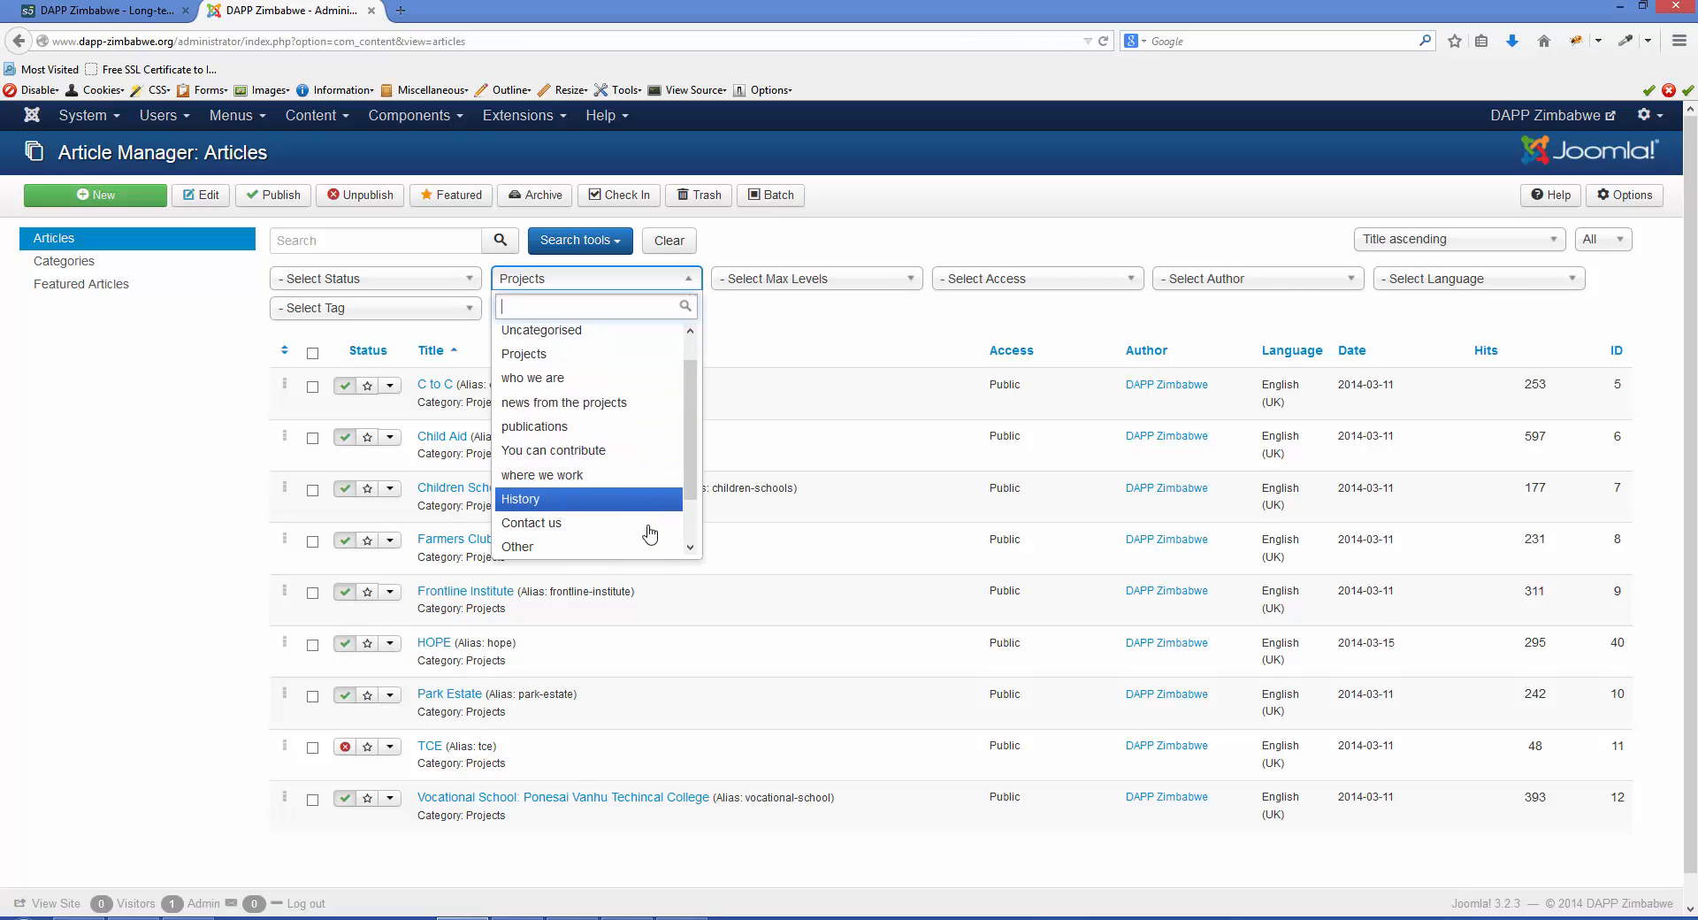
{"action": "scroll", "coordinate": [651, 521], "scroll_direction": "down", "scroll_amount": 1}
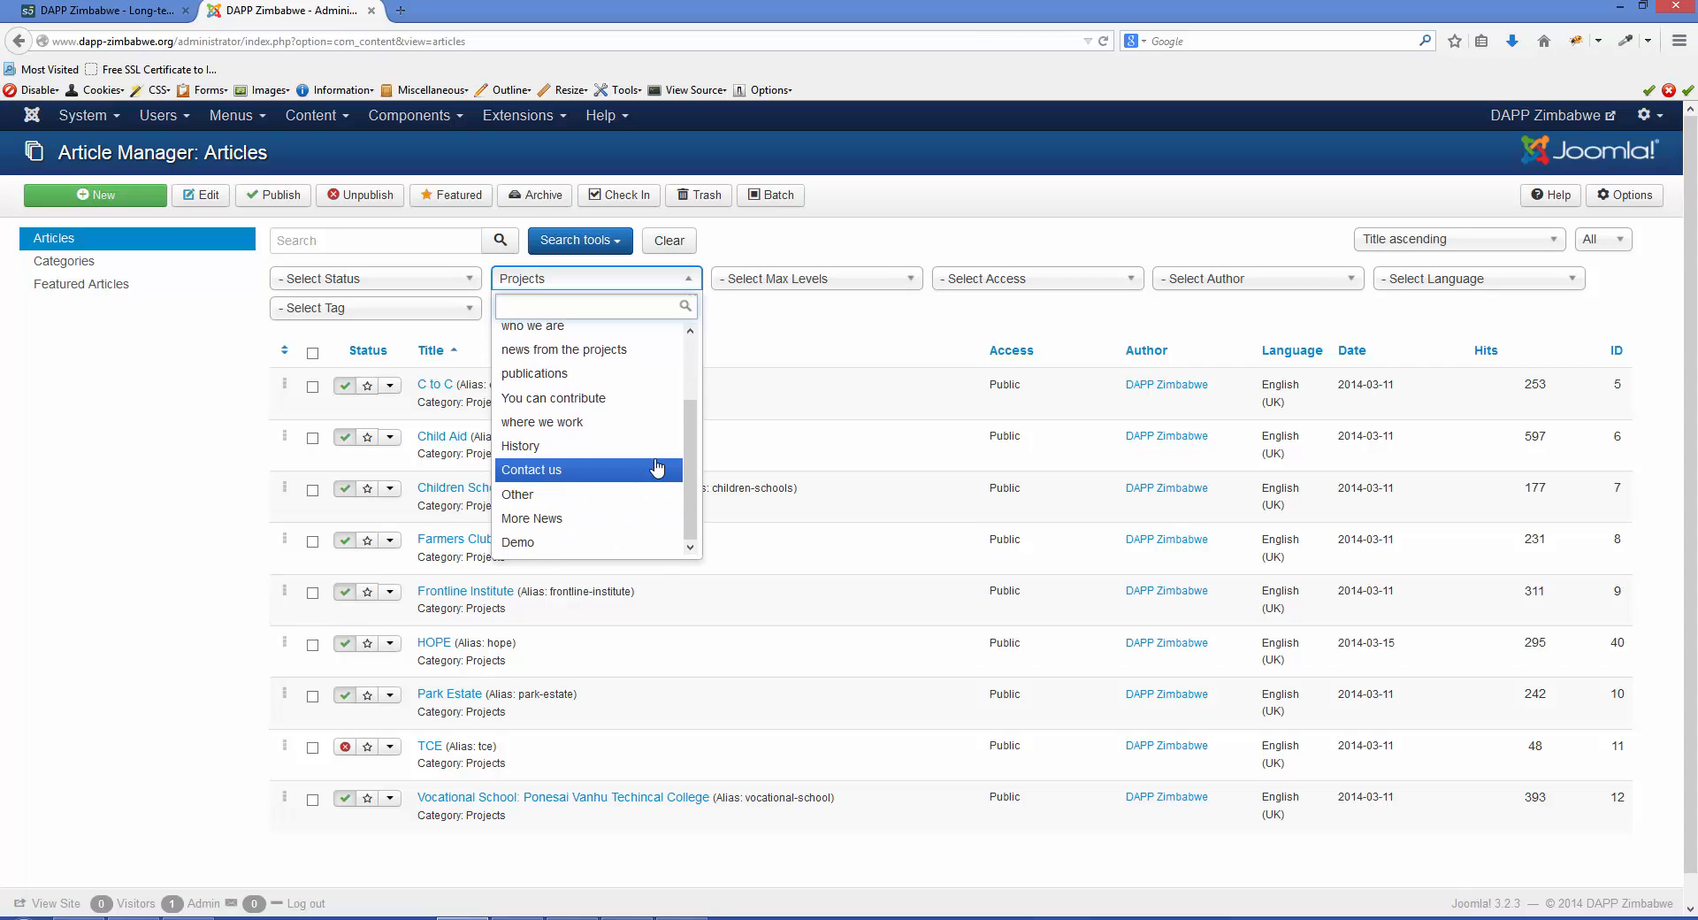